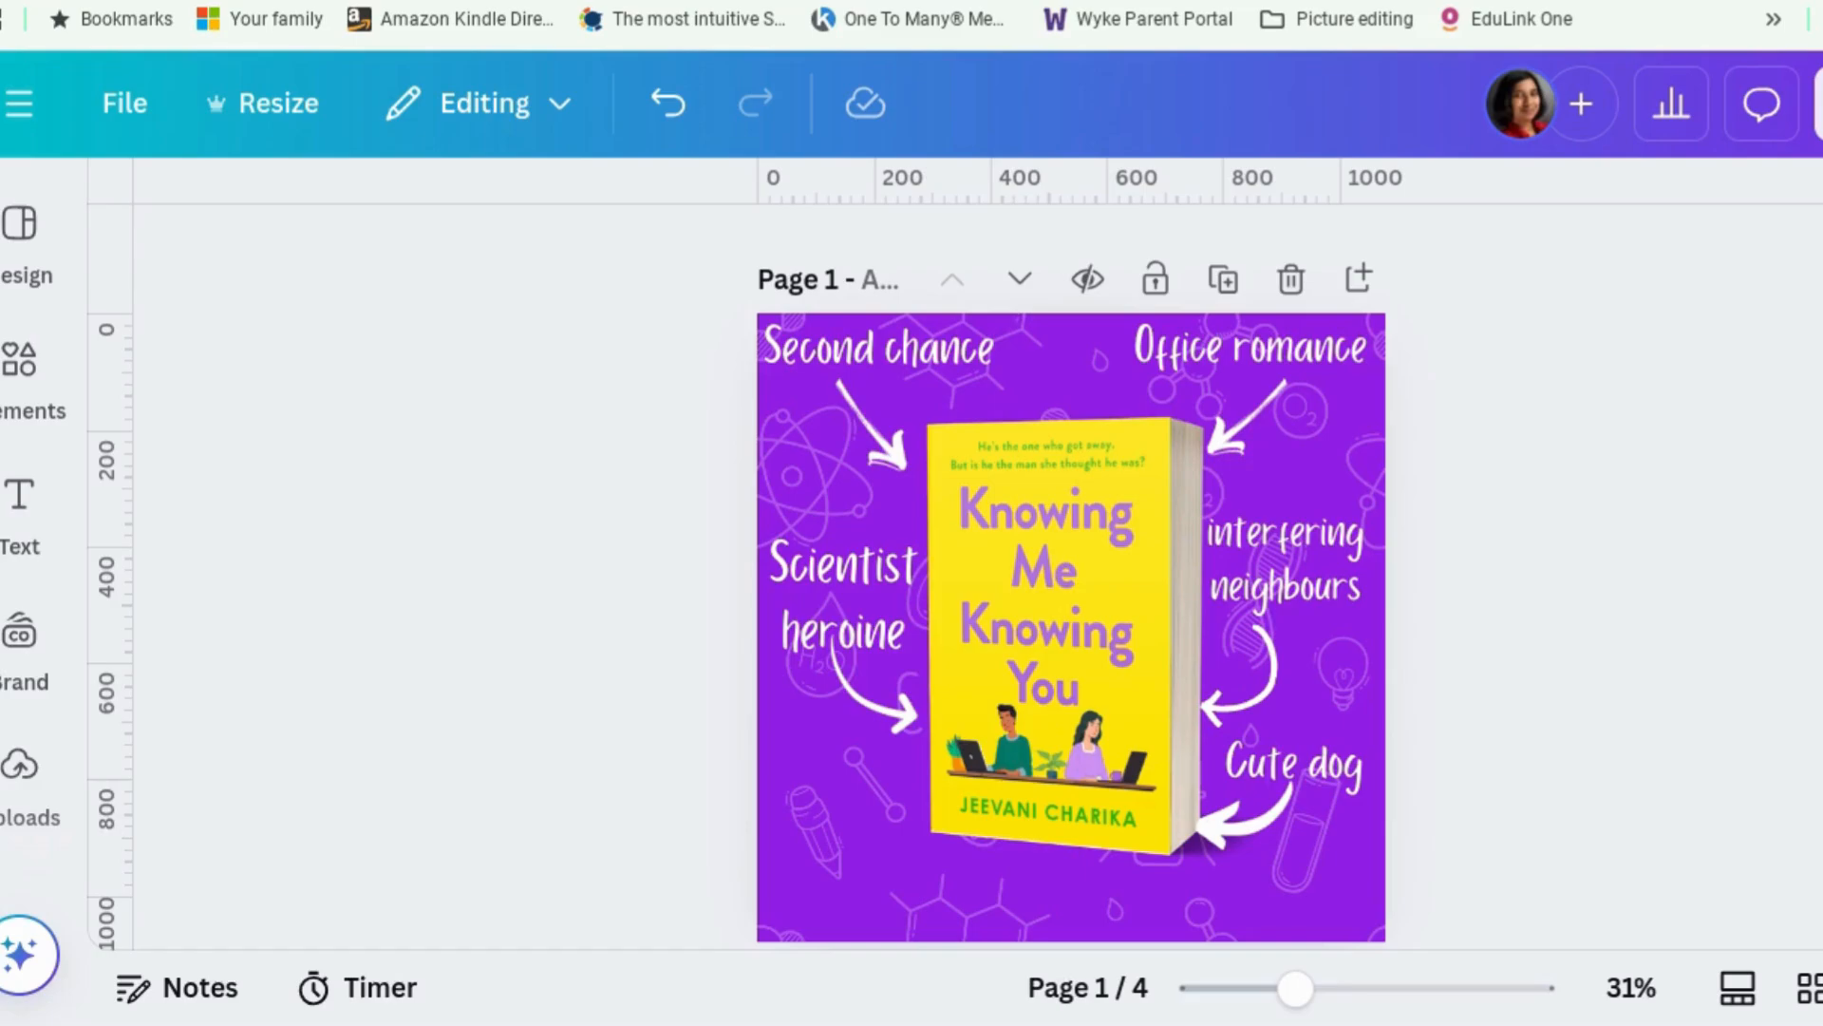
pyautogui.scroll(-8, 1071, 580)
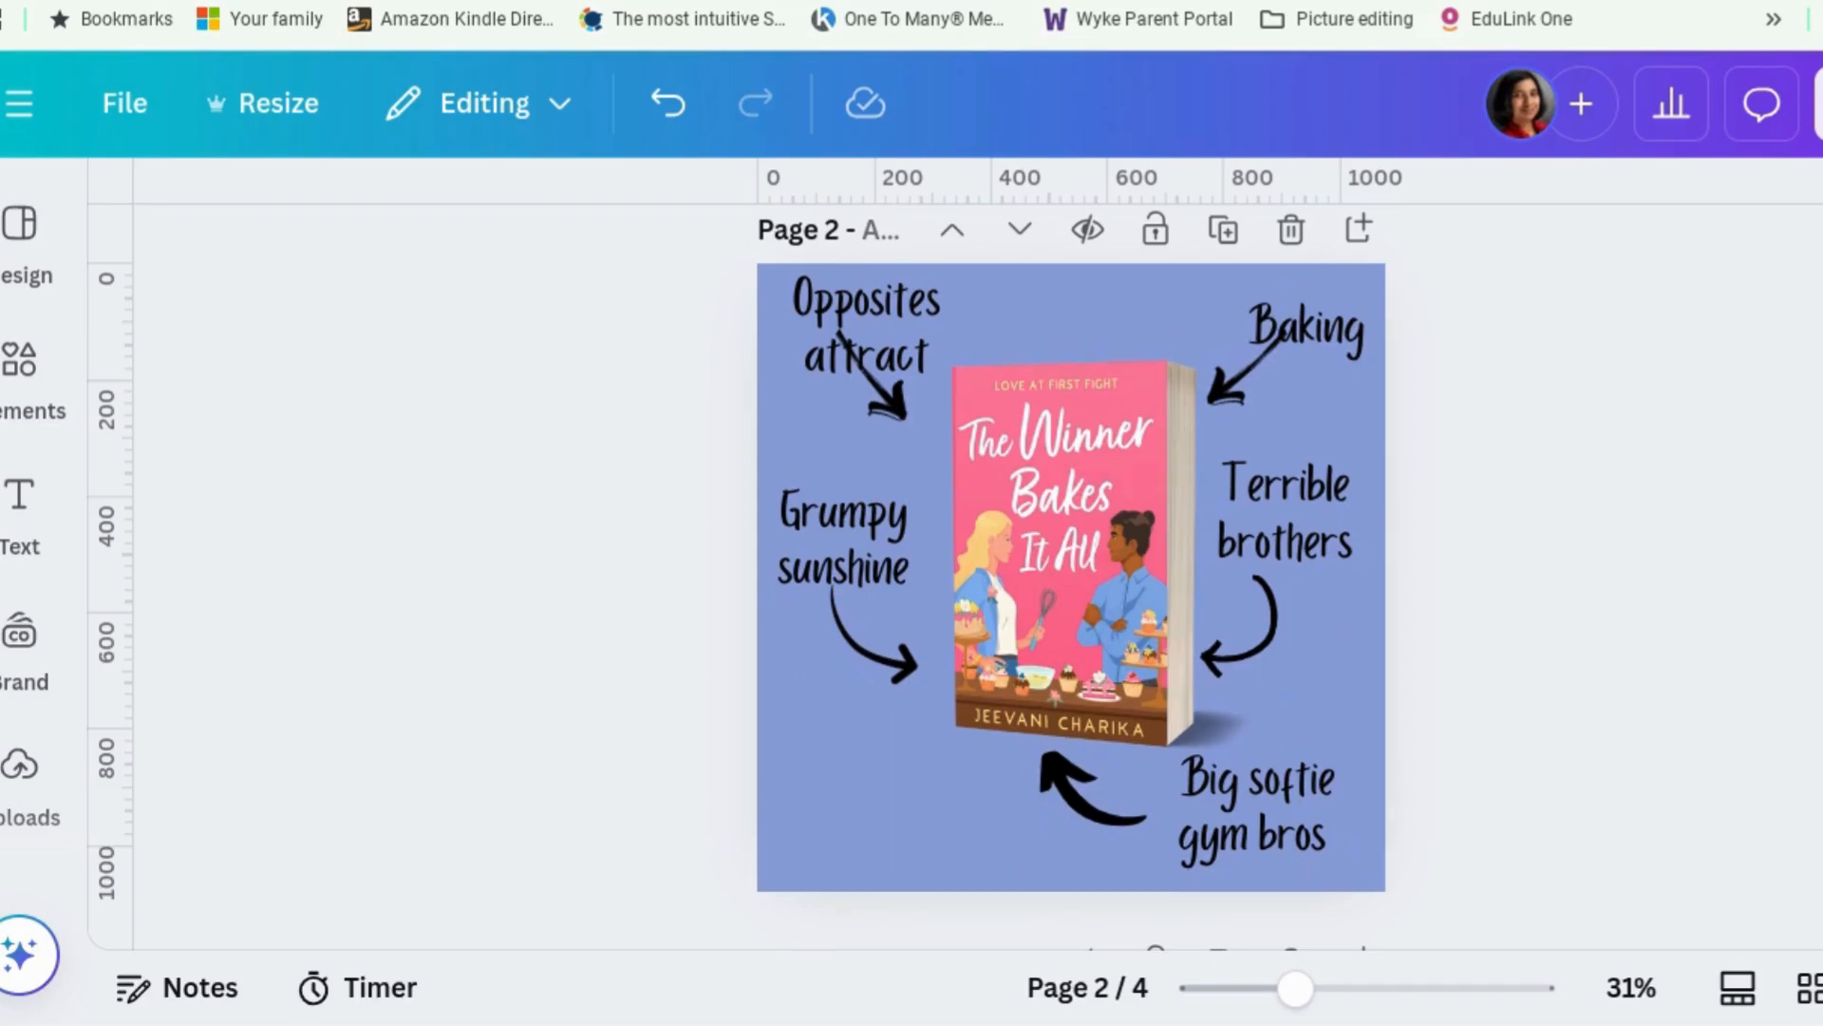
pyautogui.scroll(-8, 1071, 580)
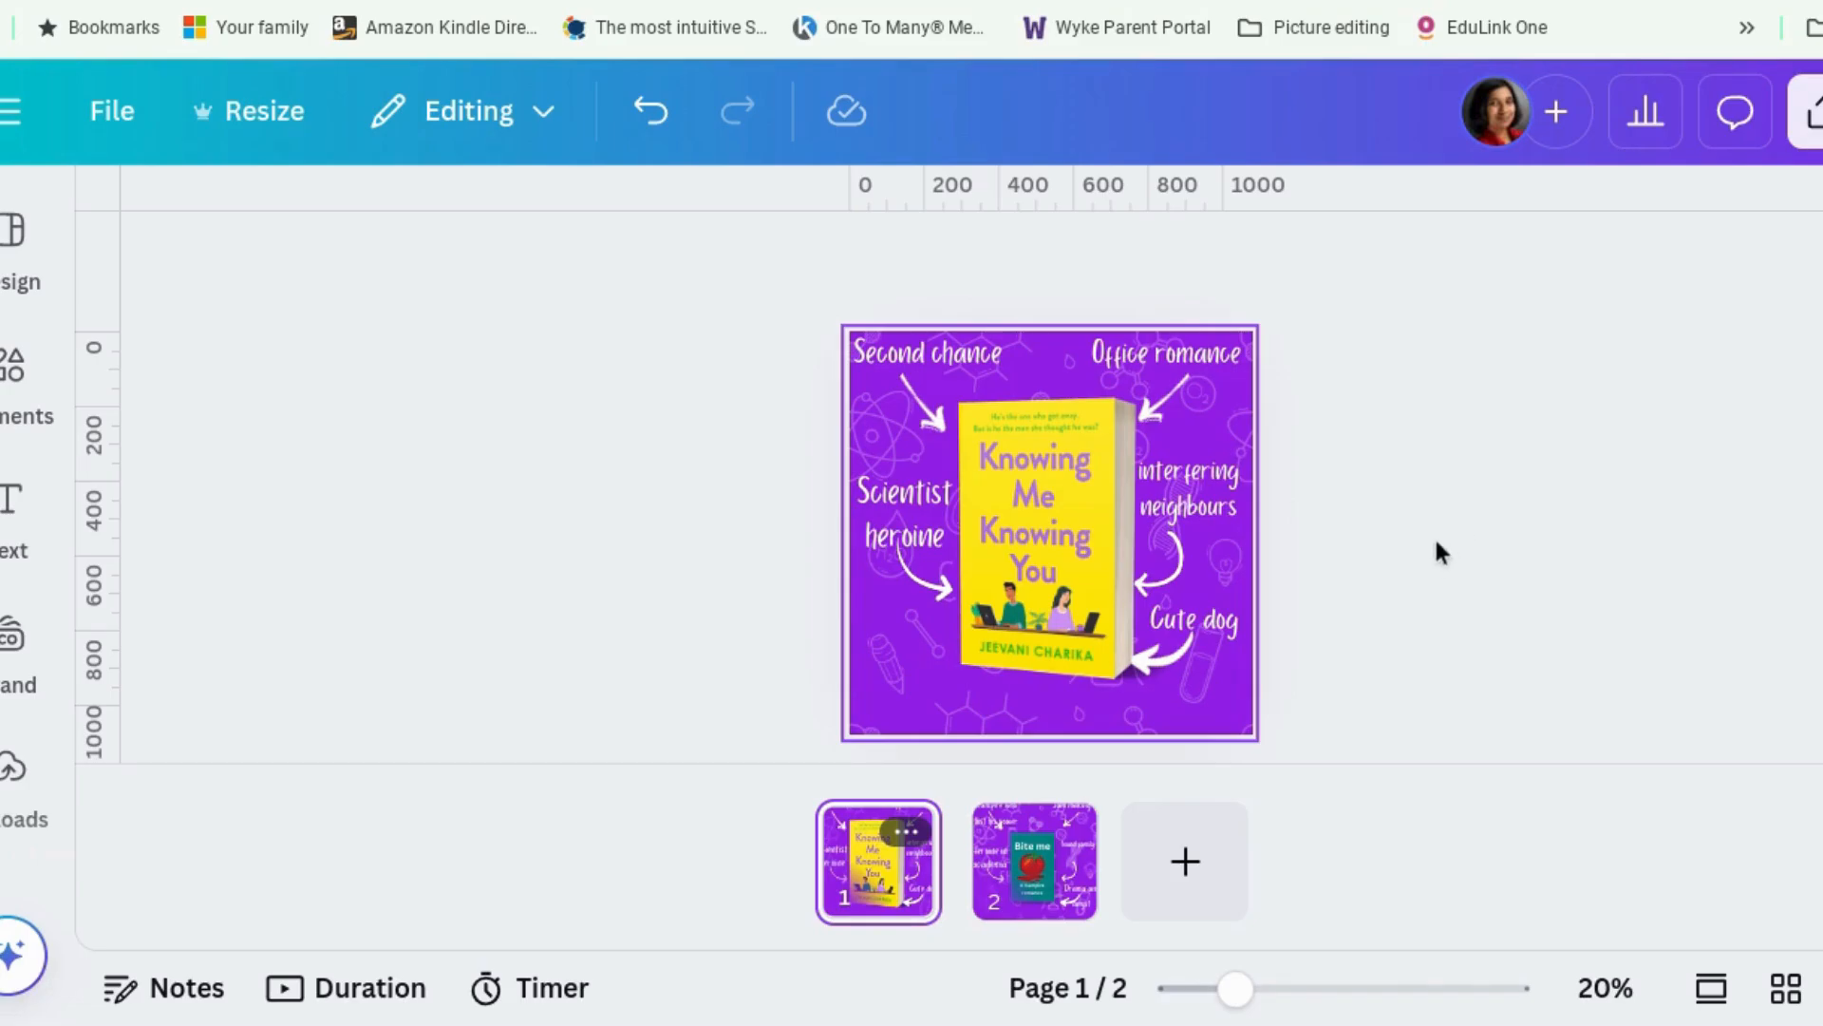
pyautogui.rightClick(1042, 834)
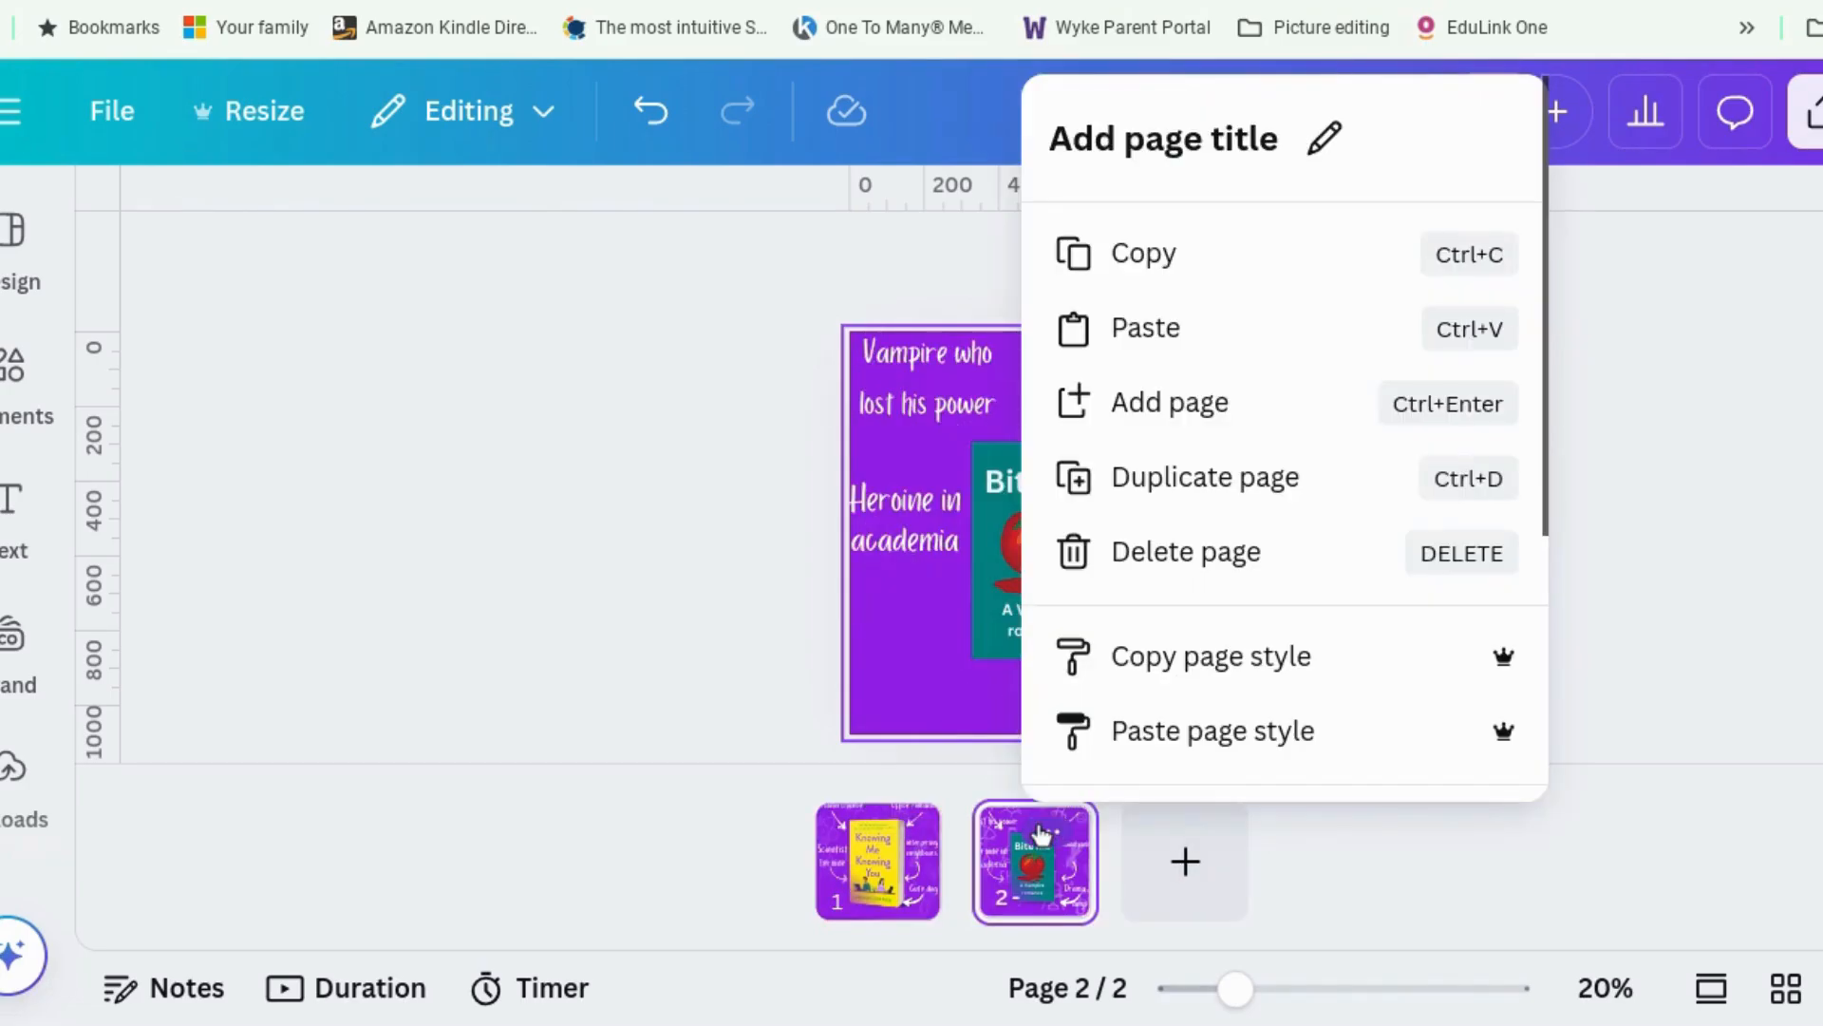
pyautogui.click(1752, 589)
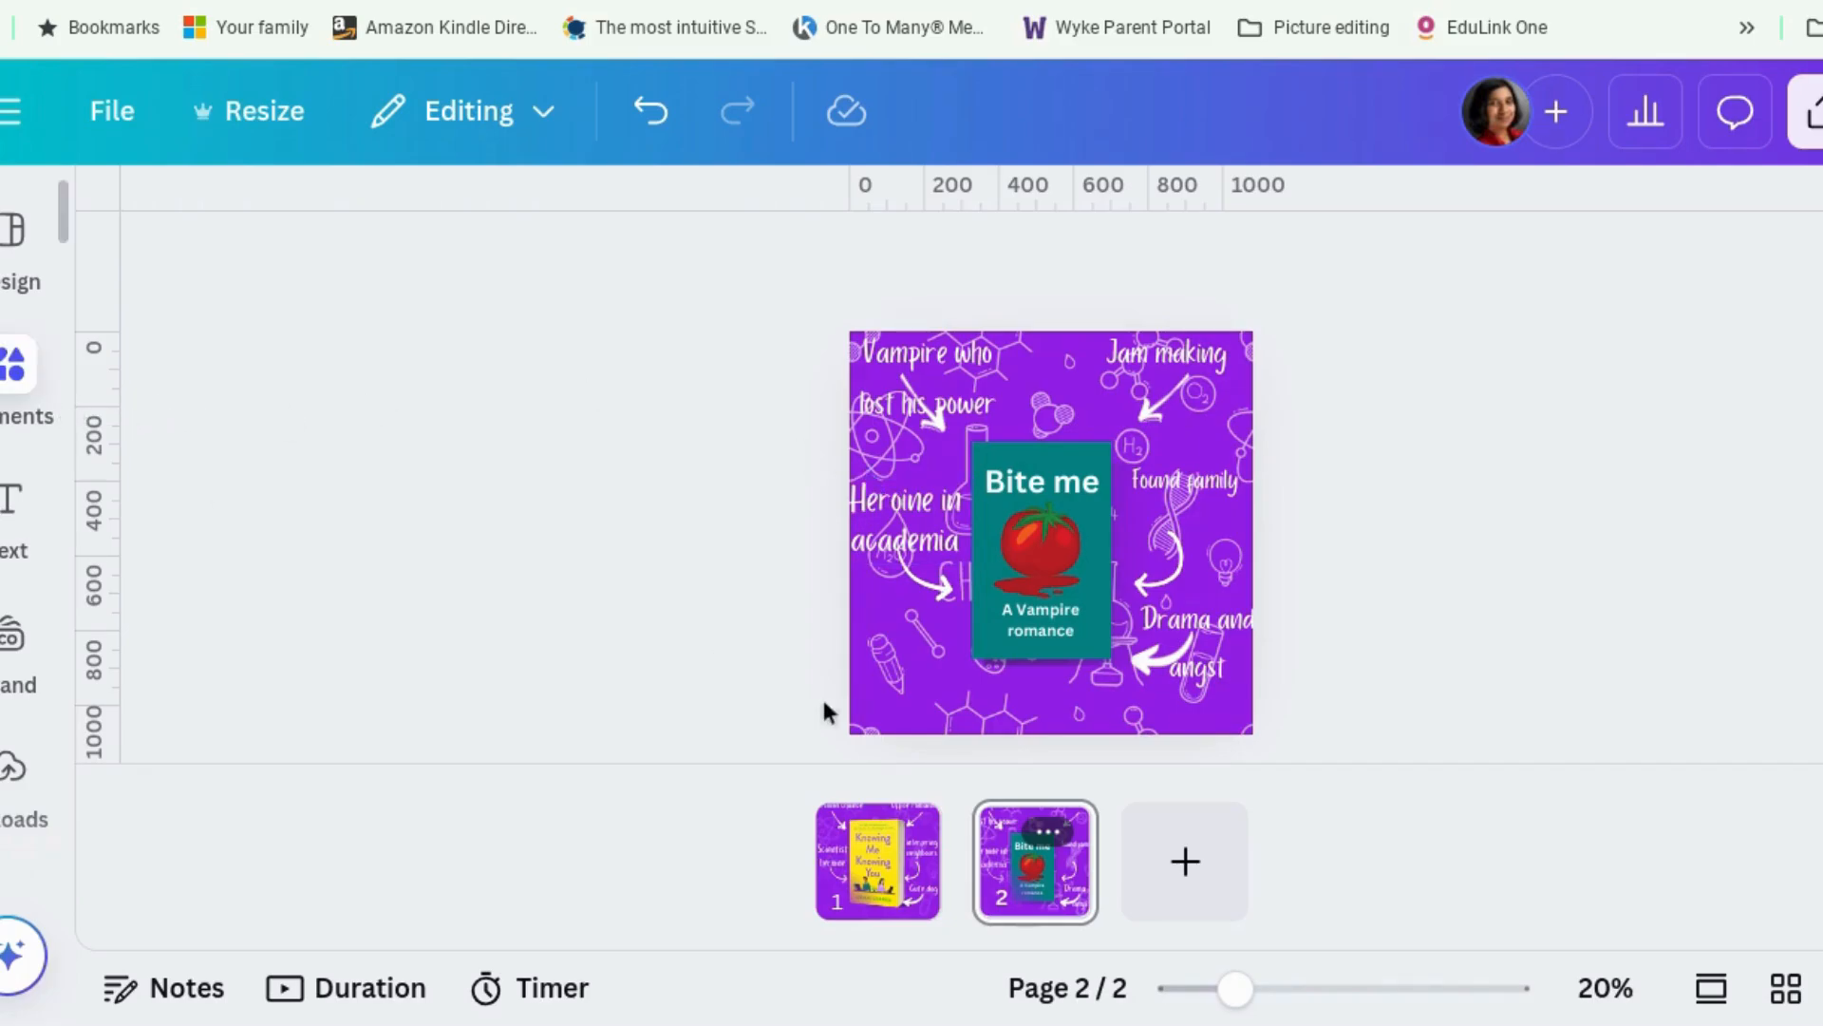
# Step: Add a third page and apply the Dark Purple Creative Vampire Halloween Instagram Post template to it
pyautogui.click(1178, 859)
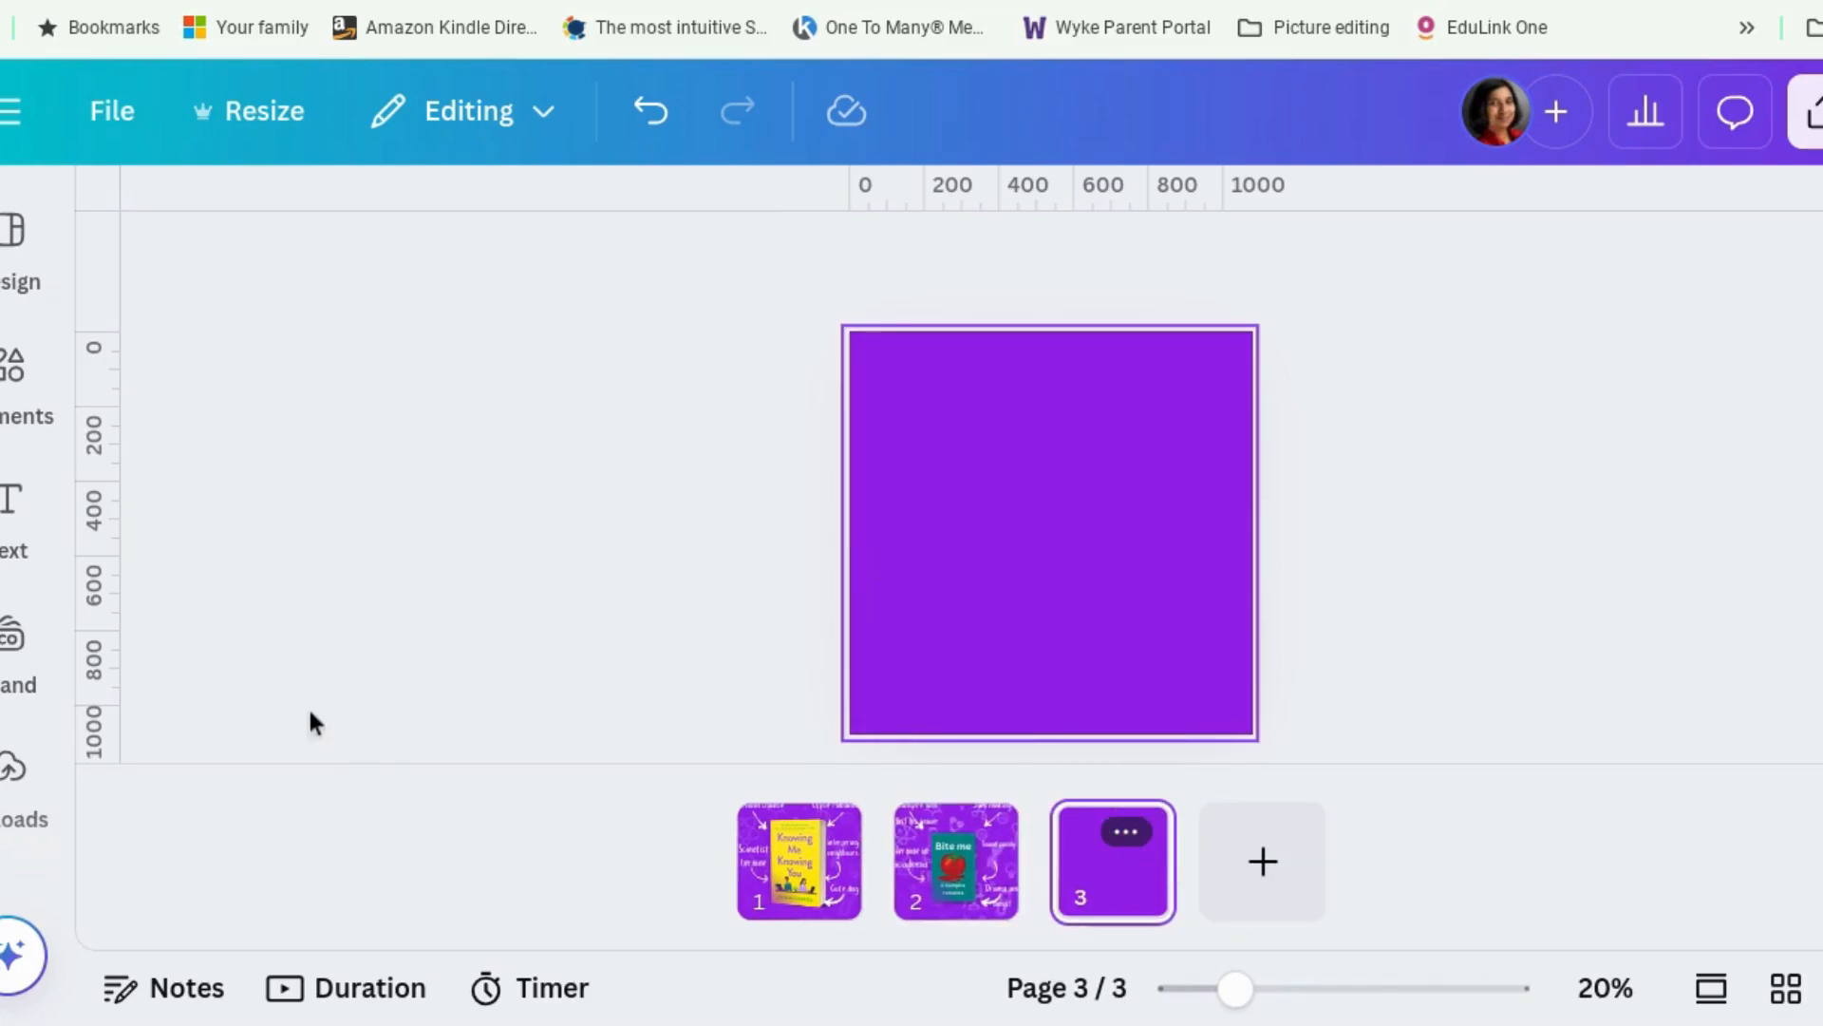
pyautogui.click(4, 380)
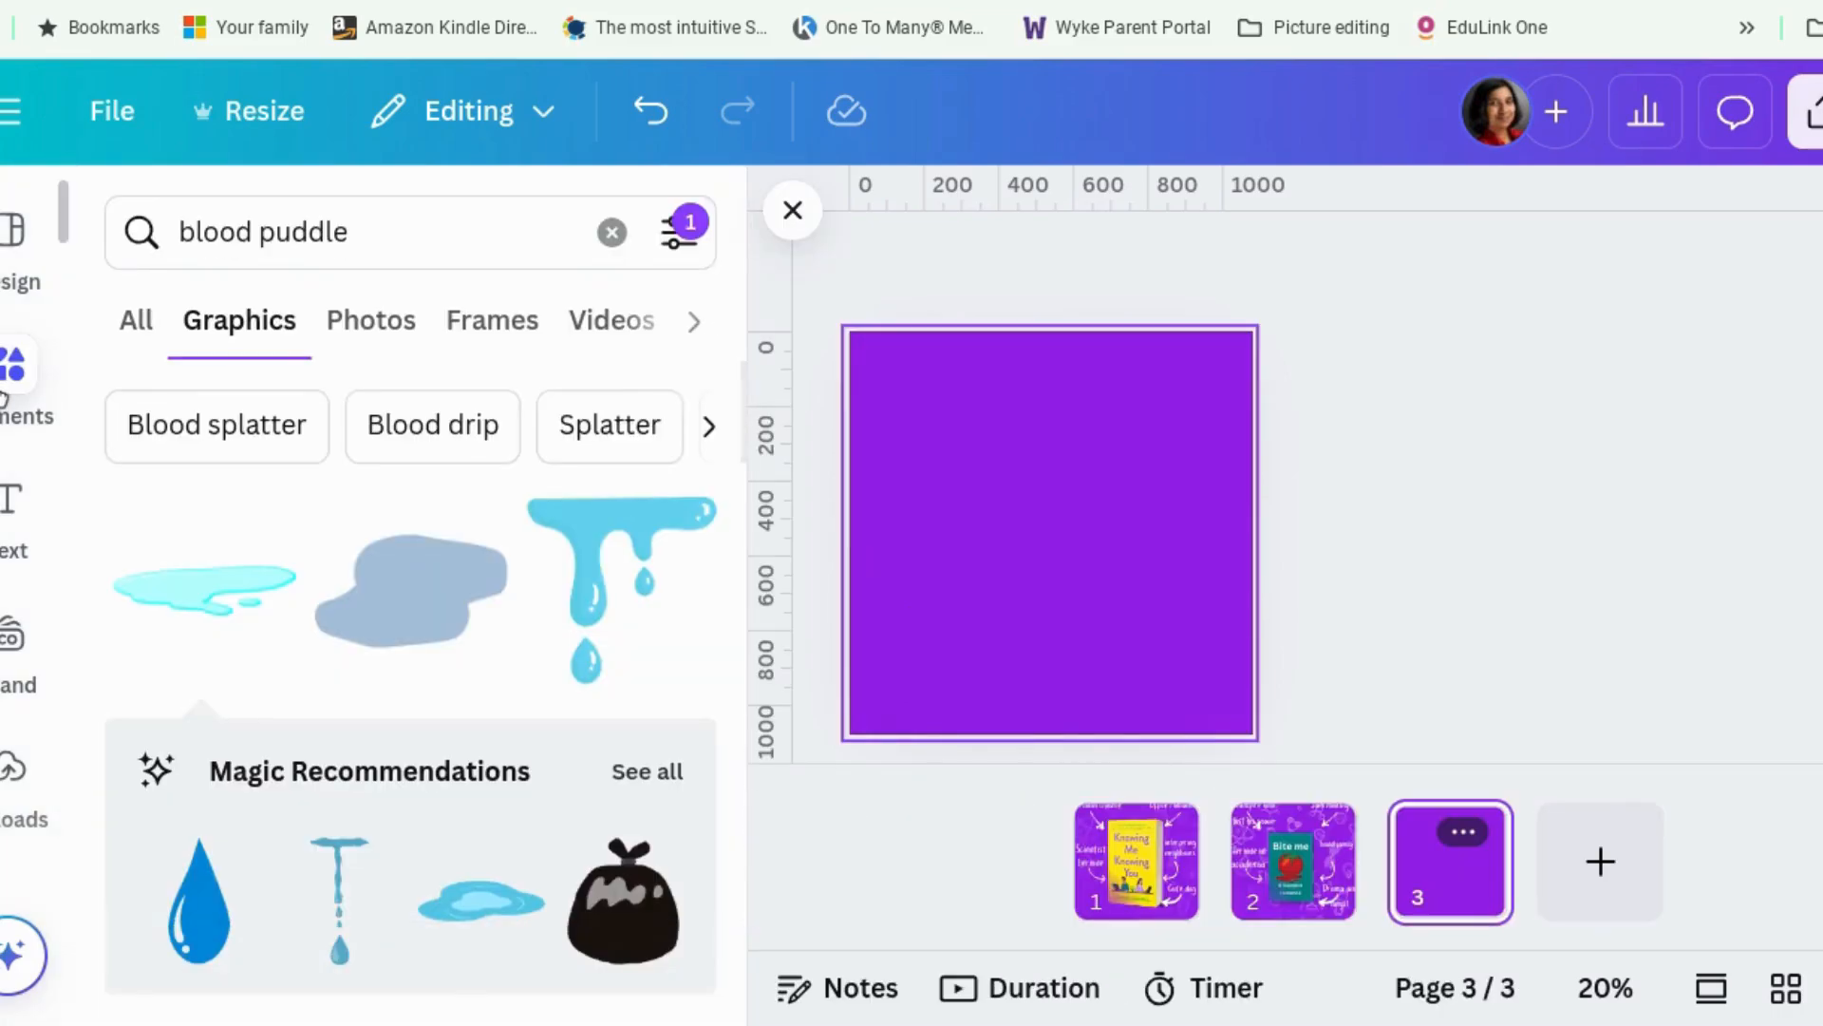
pyautogui.click(4, 270)
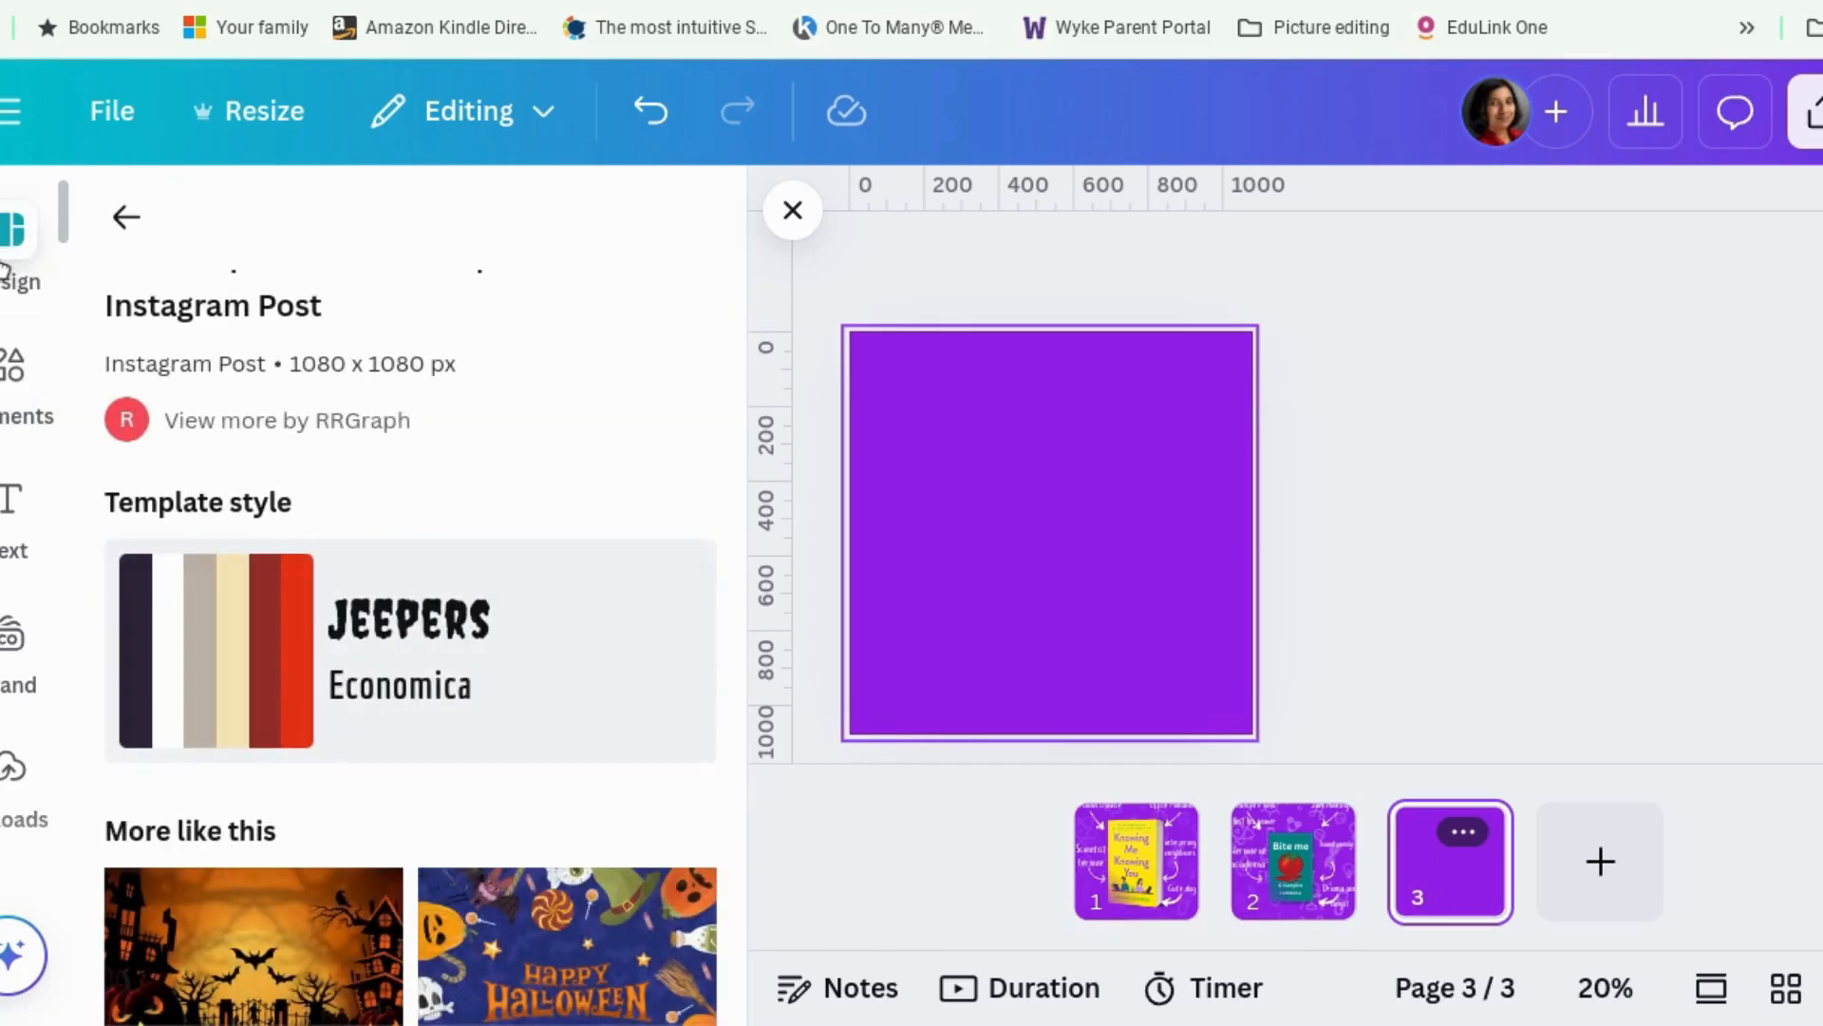
pyautogui.click(120, 217)
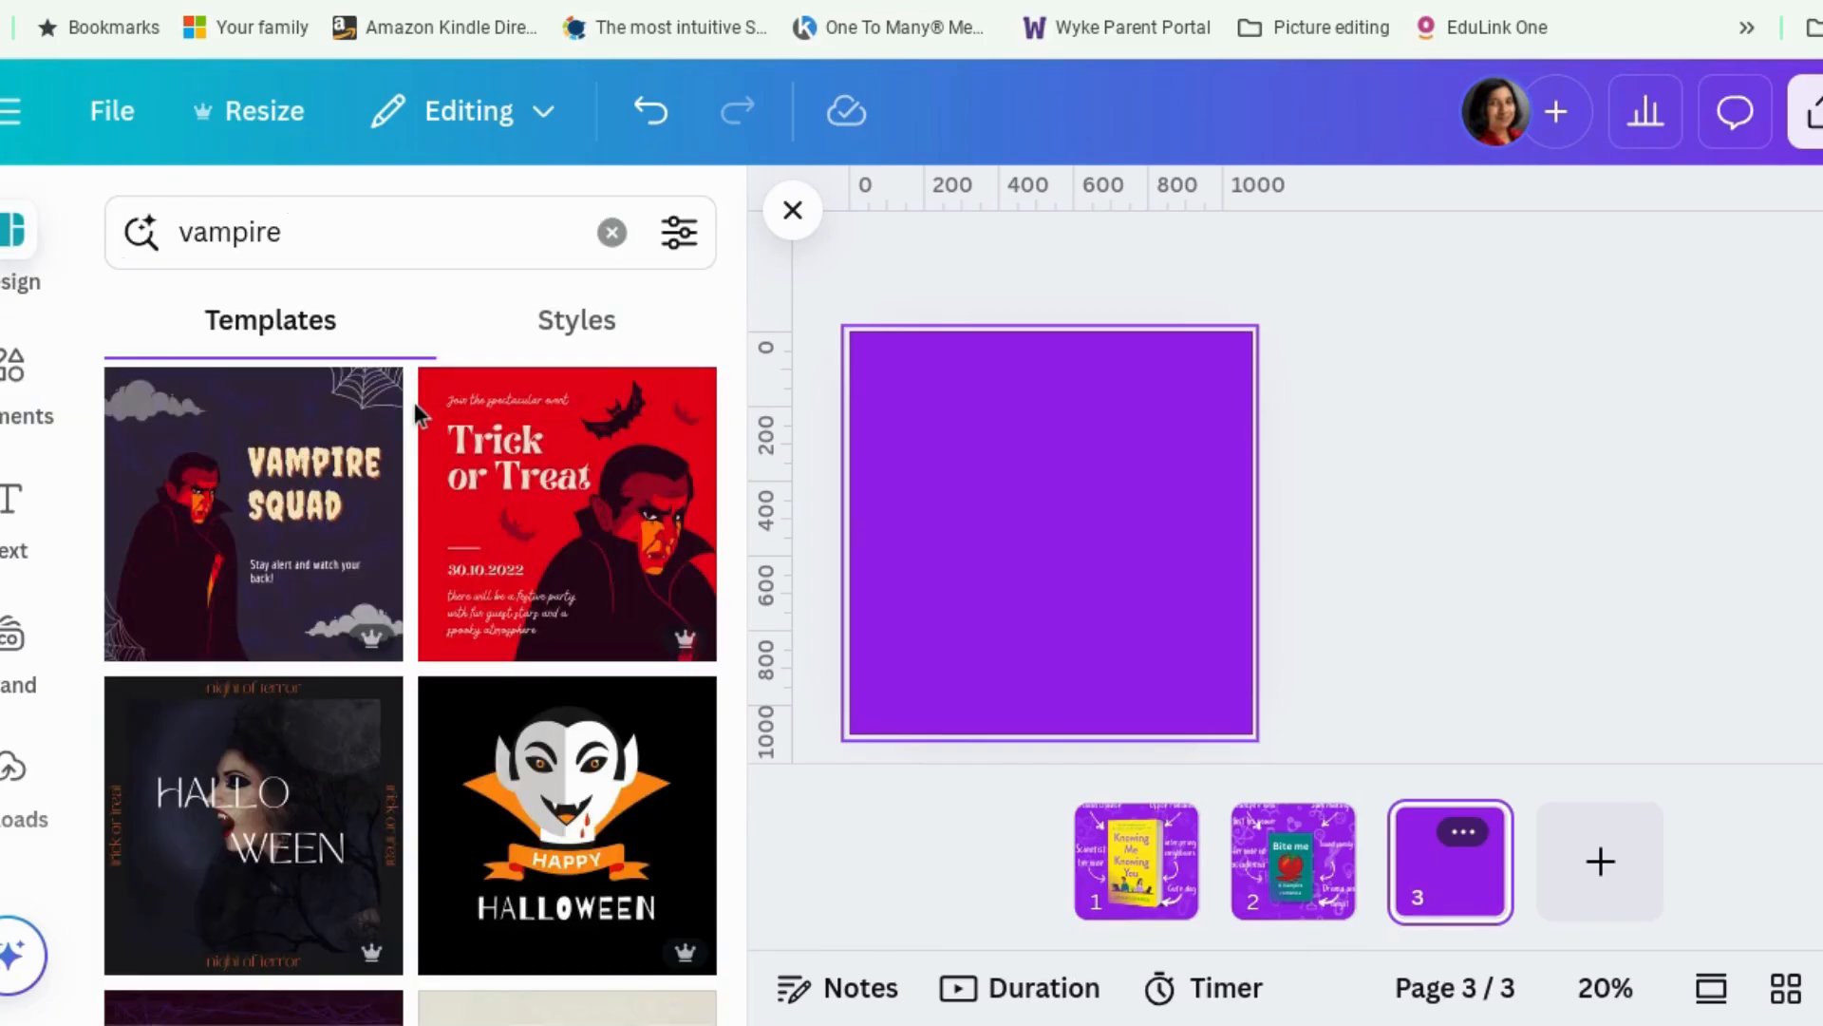
pyautogui.scroll(-2, 414, 402)
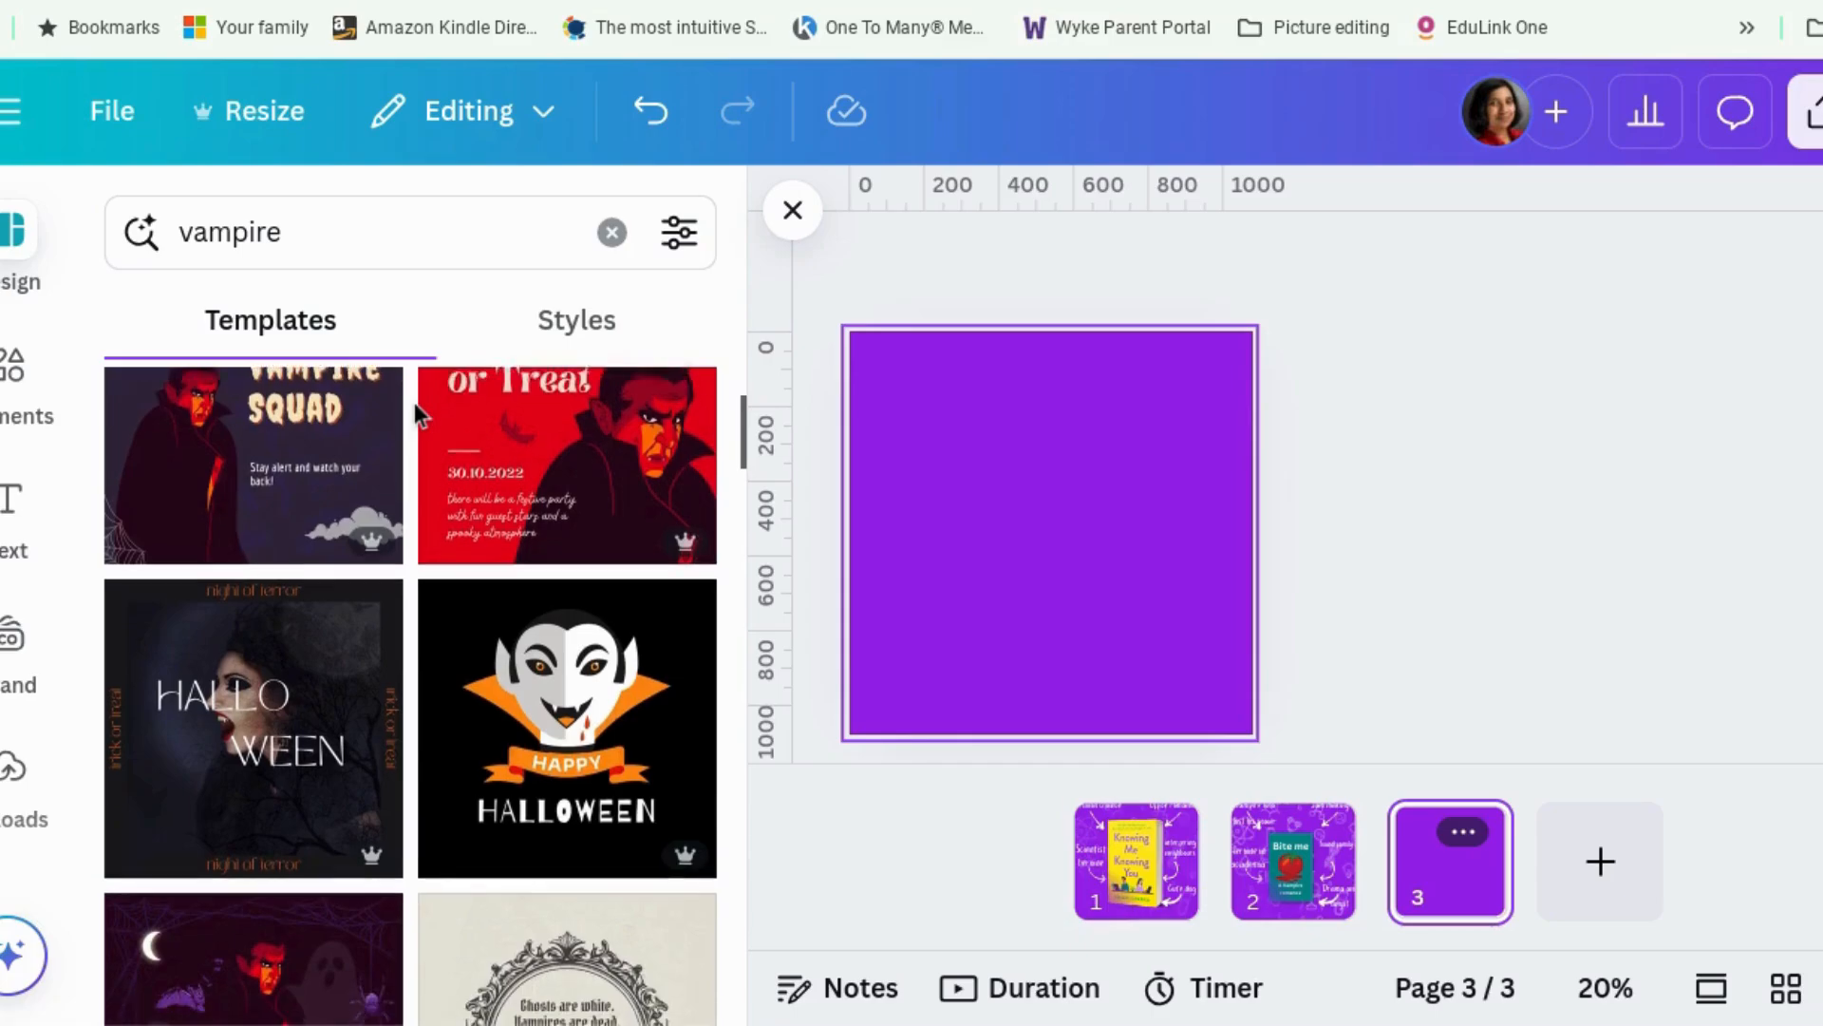
pyautogui.scroll(-4, 414, 402)
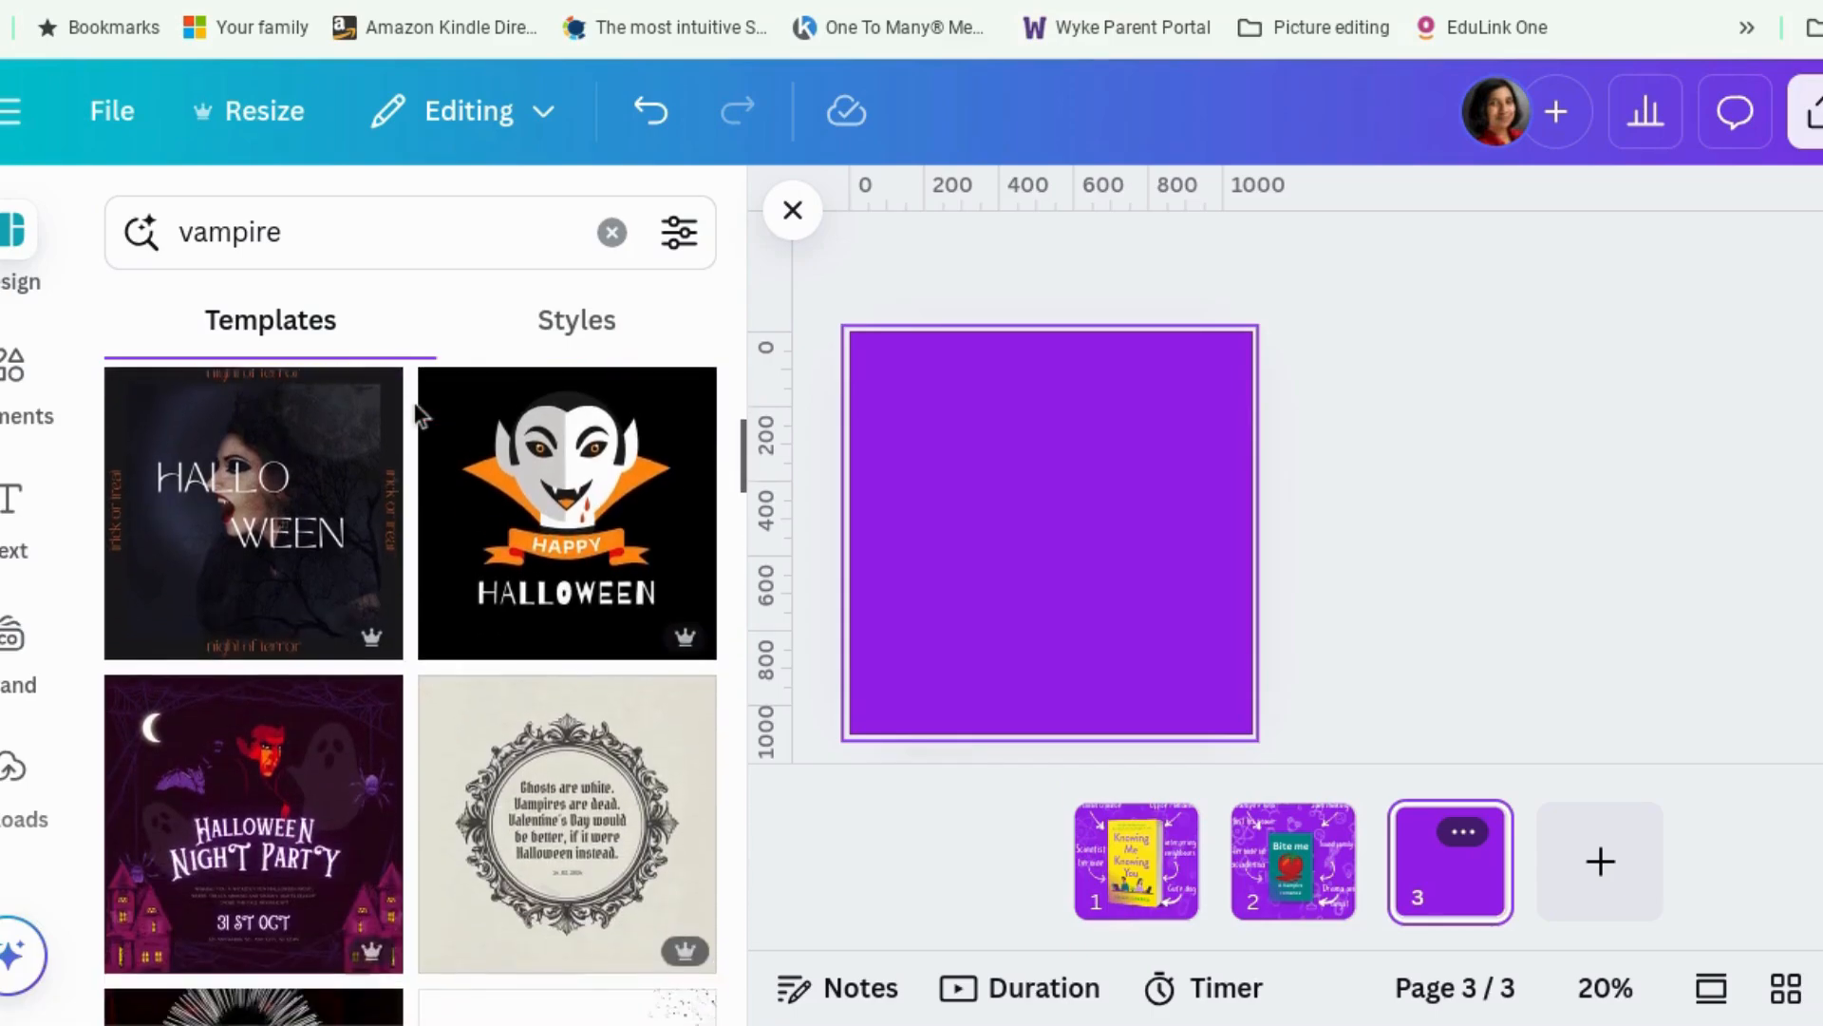
pyautogui.scroll(-4, 418, 415)
pyautogui.scroll(10, 418, 415)
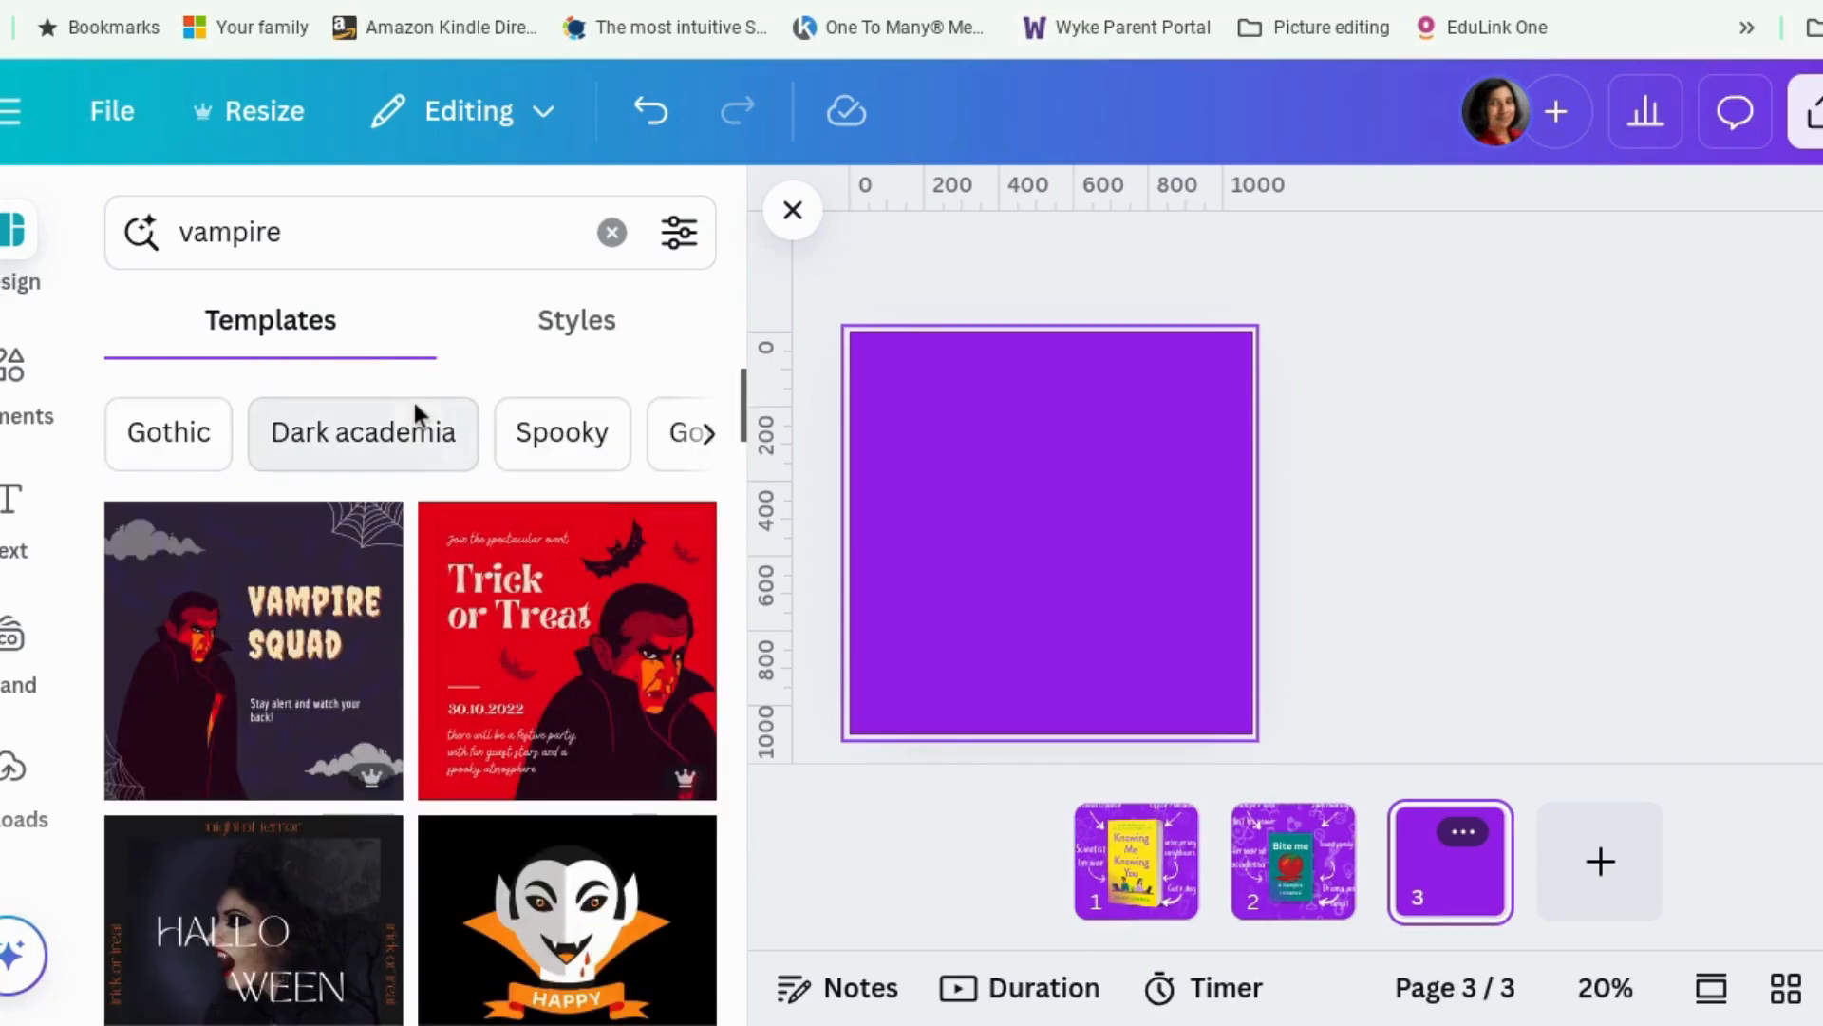
pyautogui.click(233, 596)
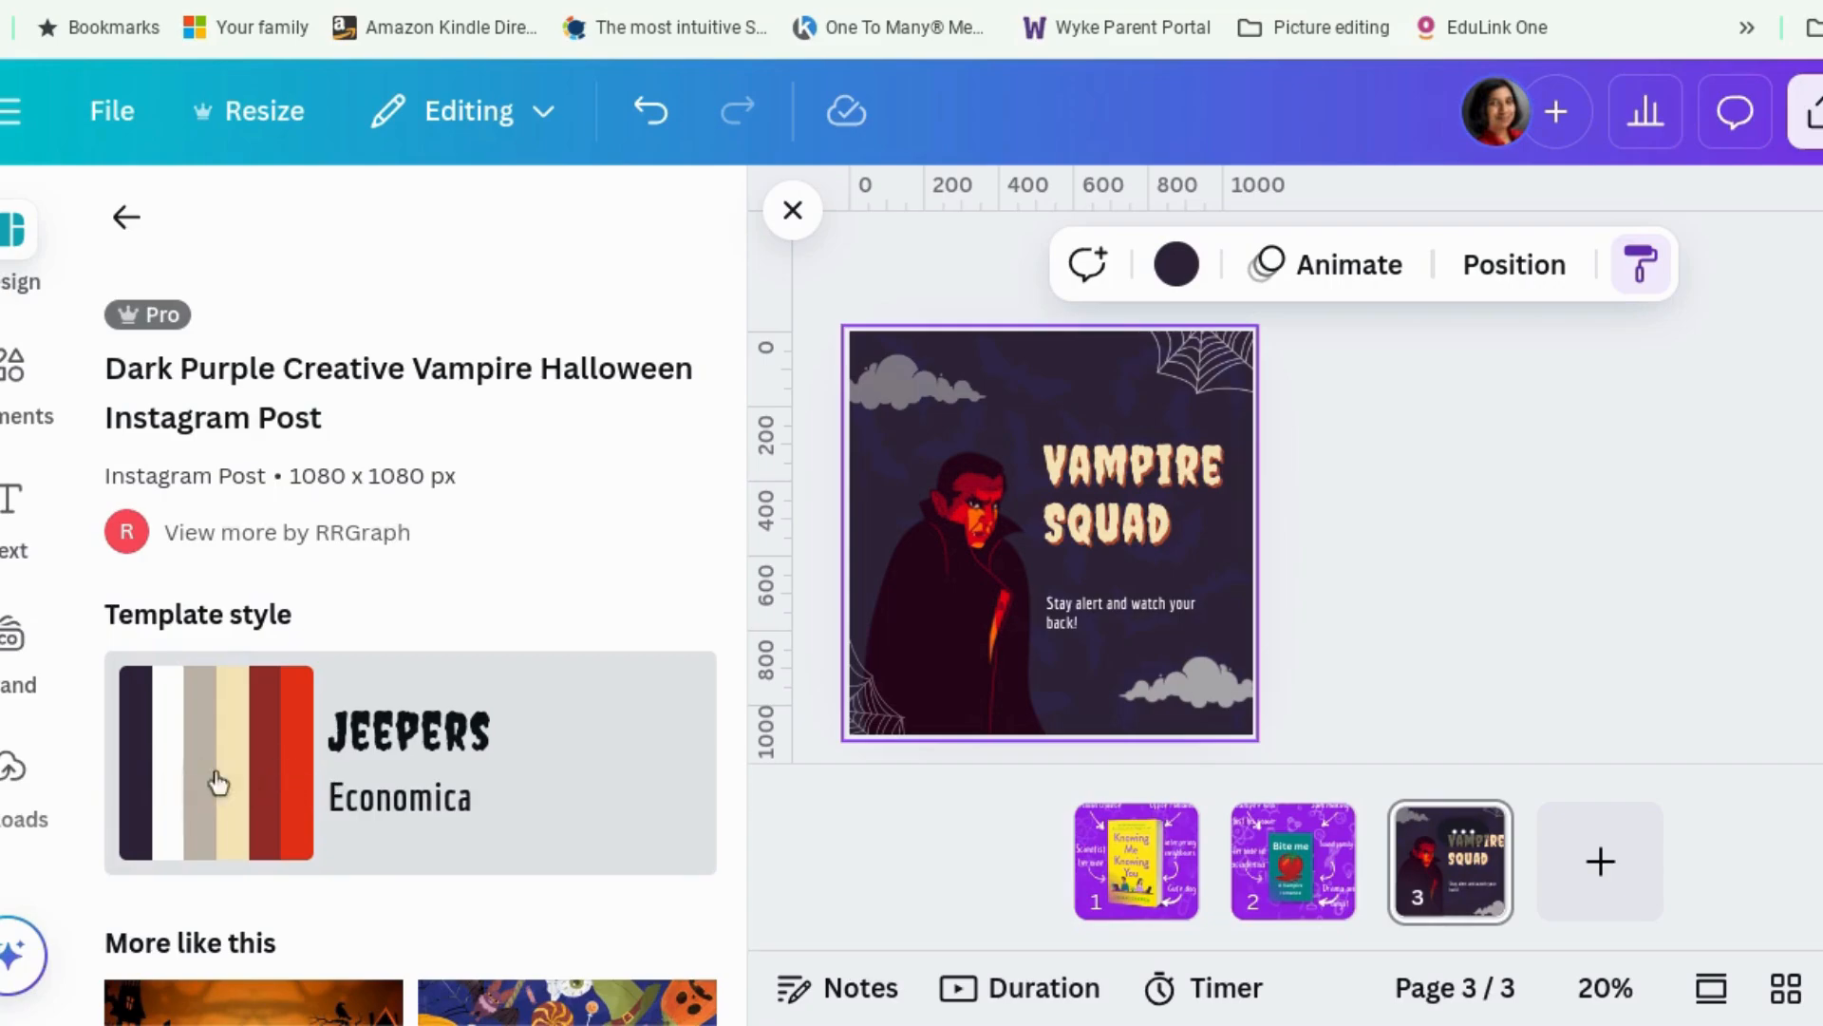
pyautogui.click(793, 210)
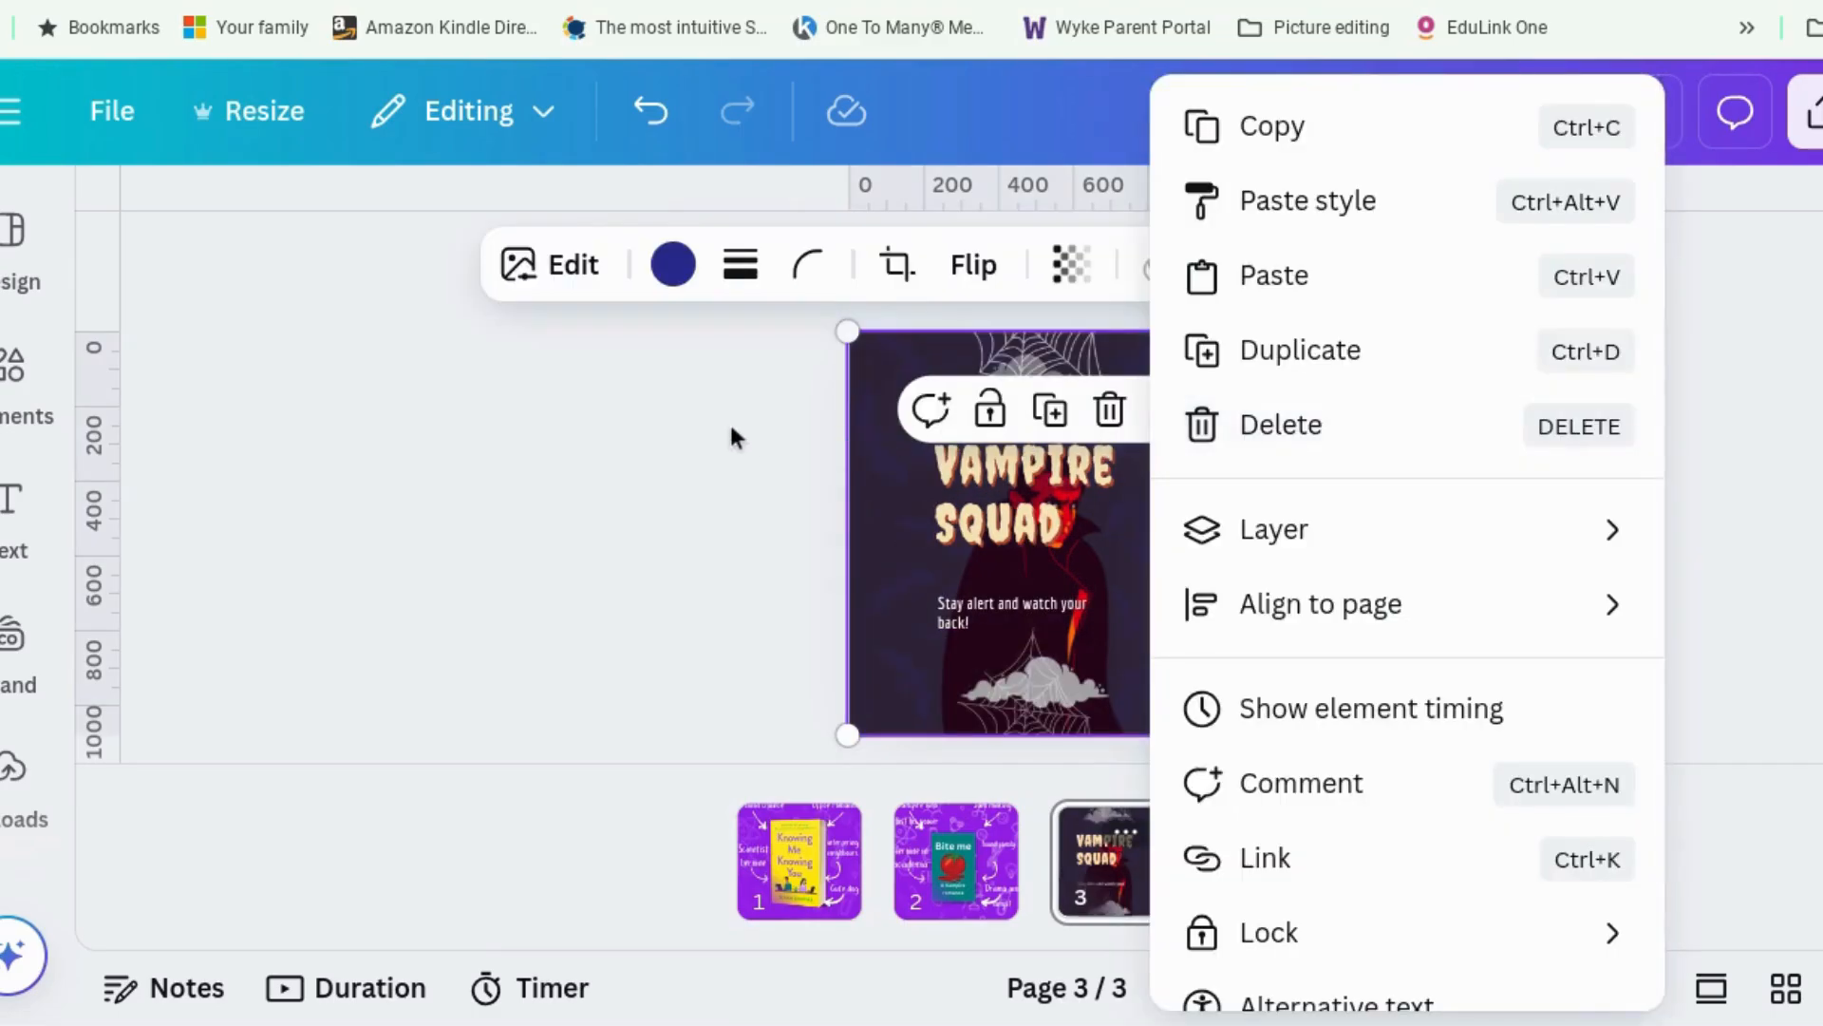
# Step: Select the Vampire Squad template elements on page 3 together and copy their style
pyautogui.click(812, 444)
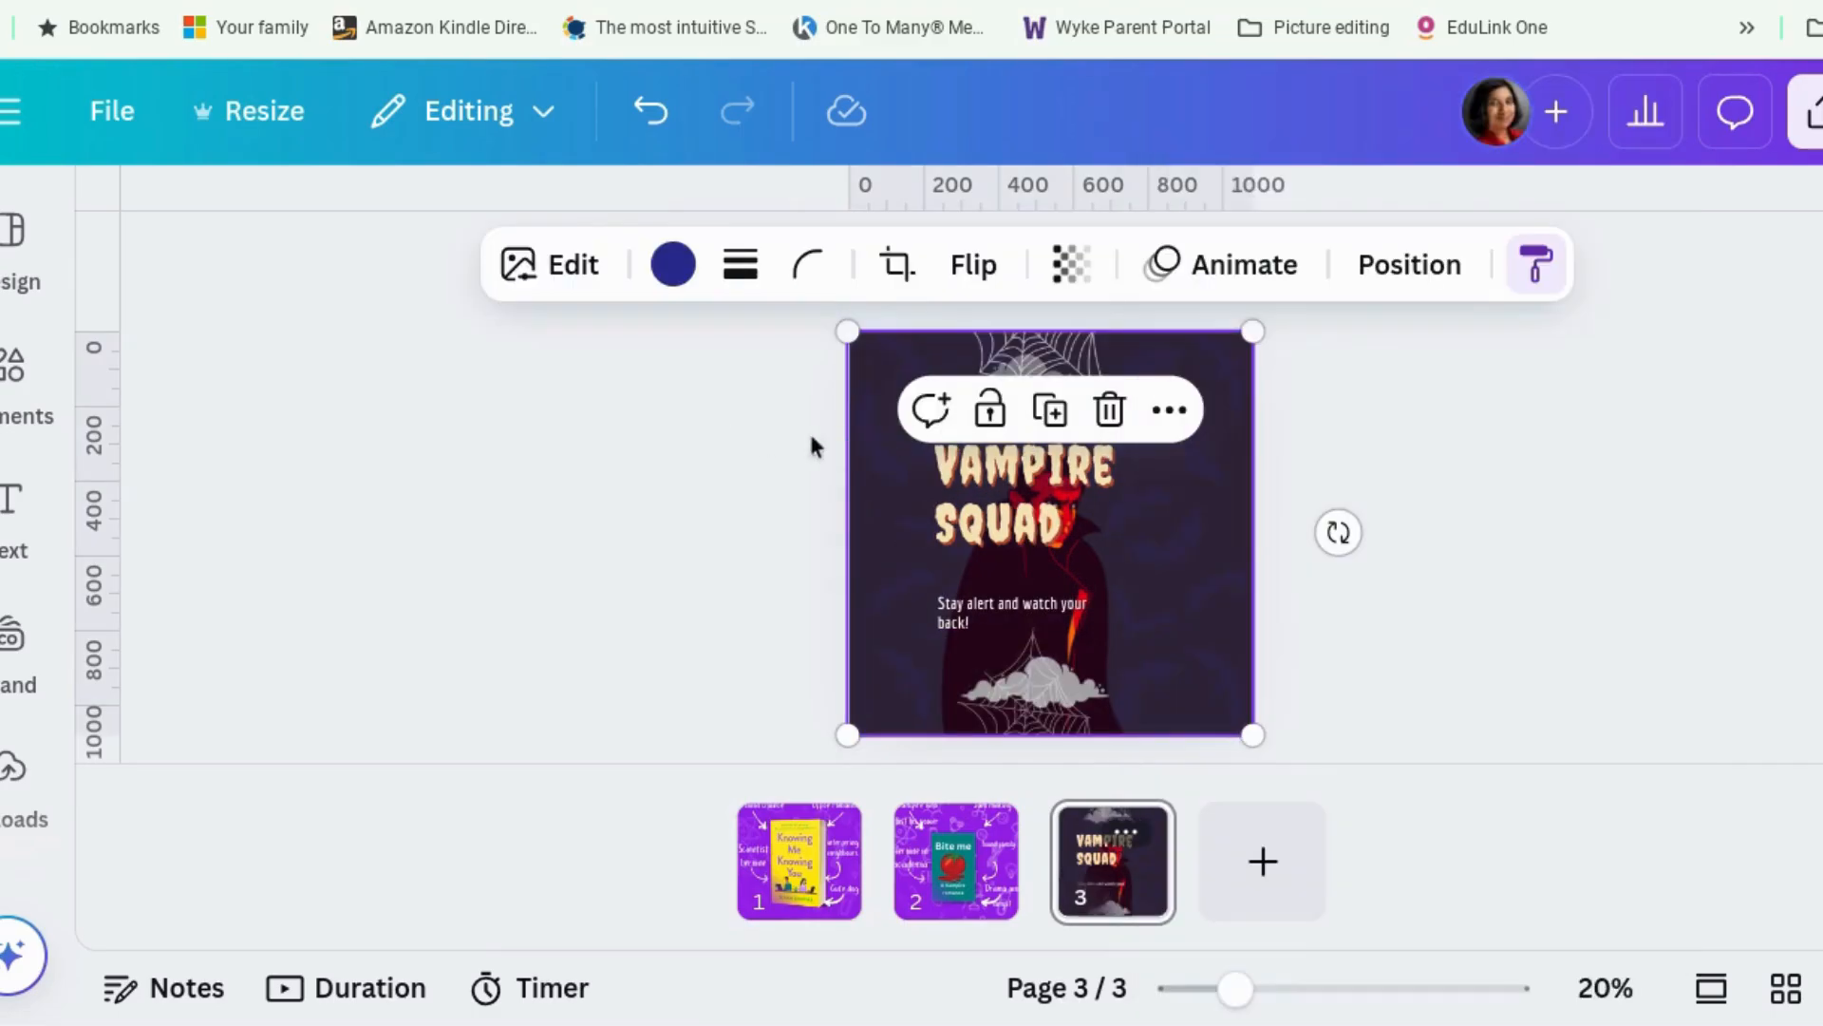
pyautogui.click(1517, 288)
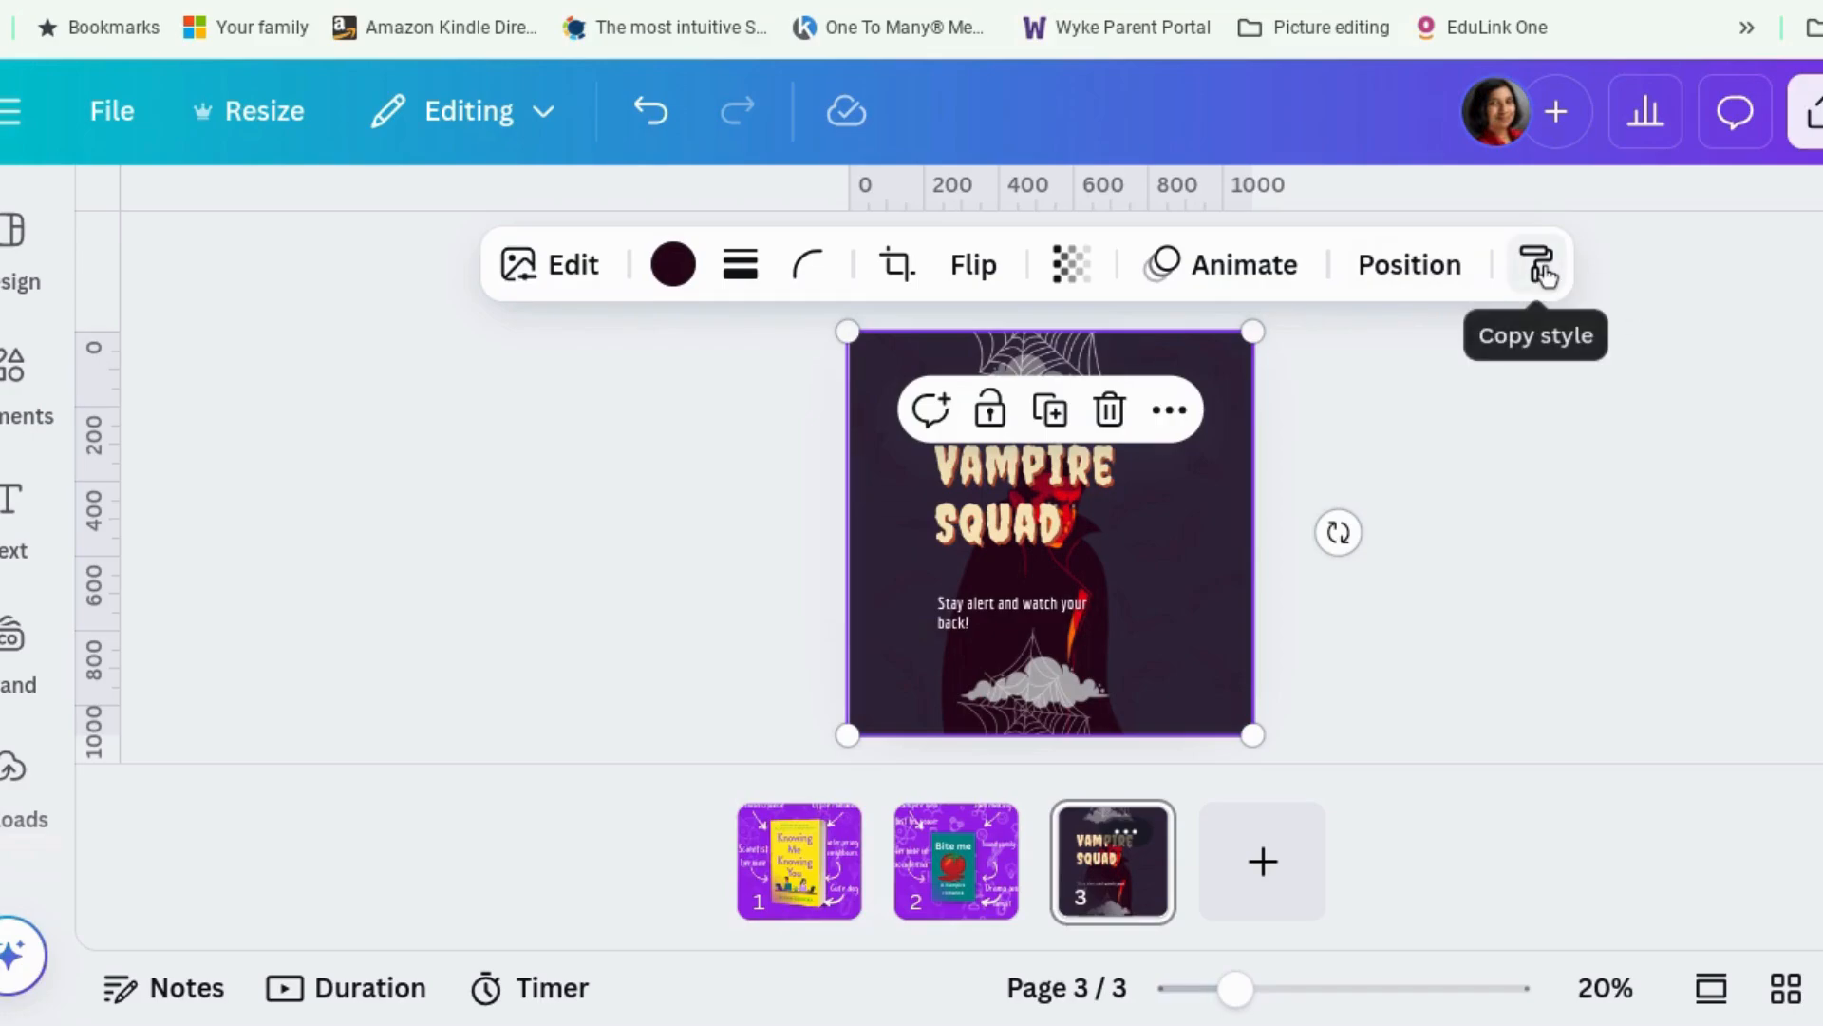
pyautogui.moveTo(1448, 725); pyautogui.dragTo(726, 288)
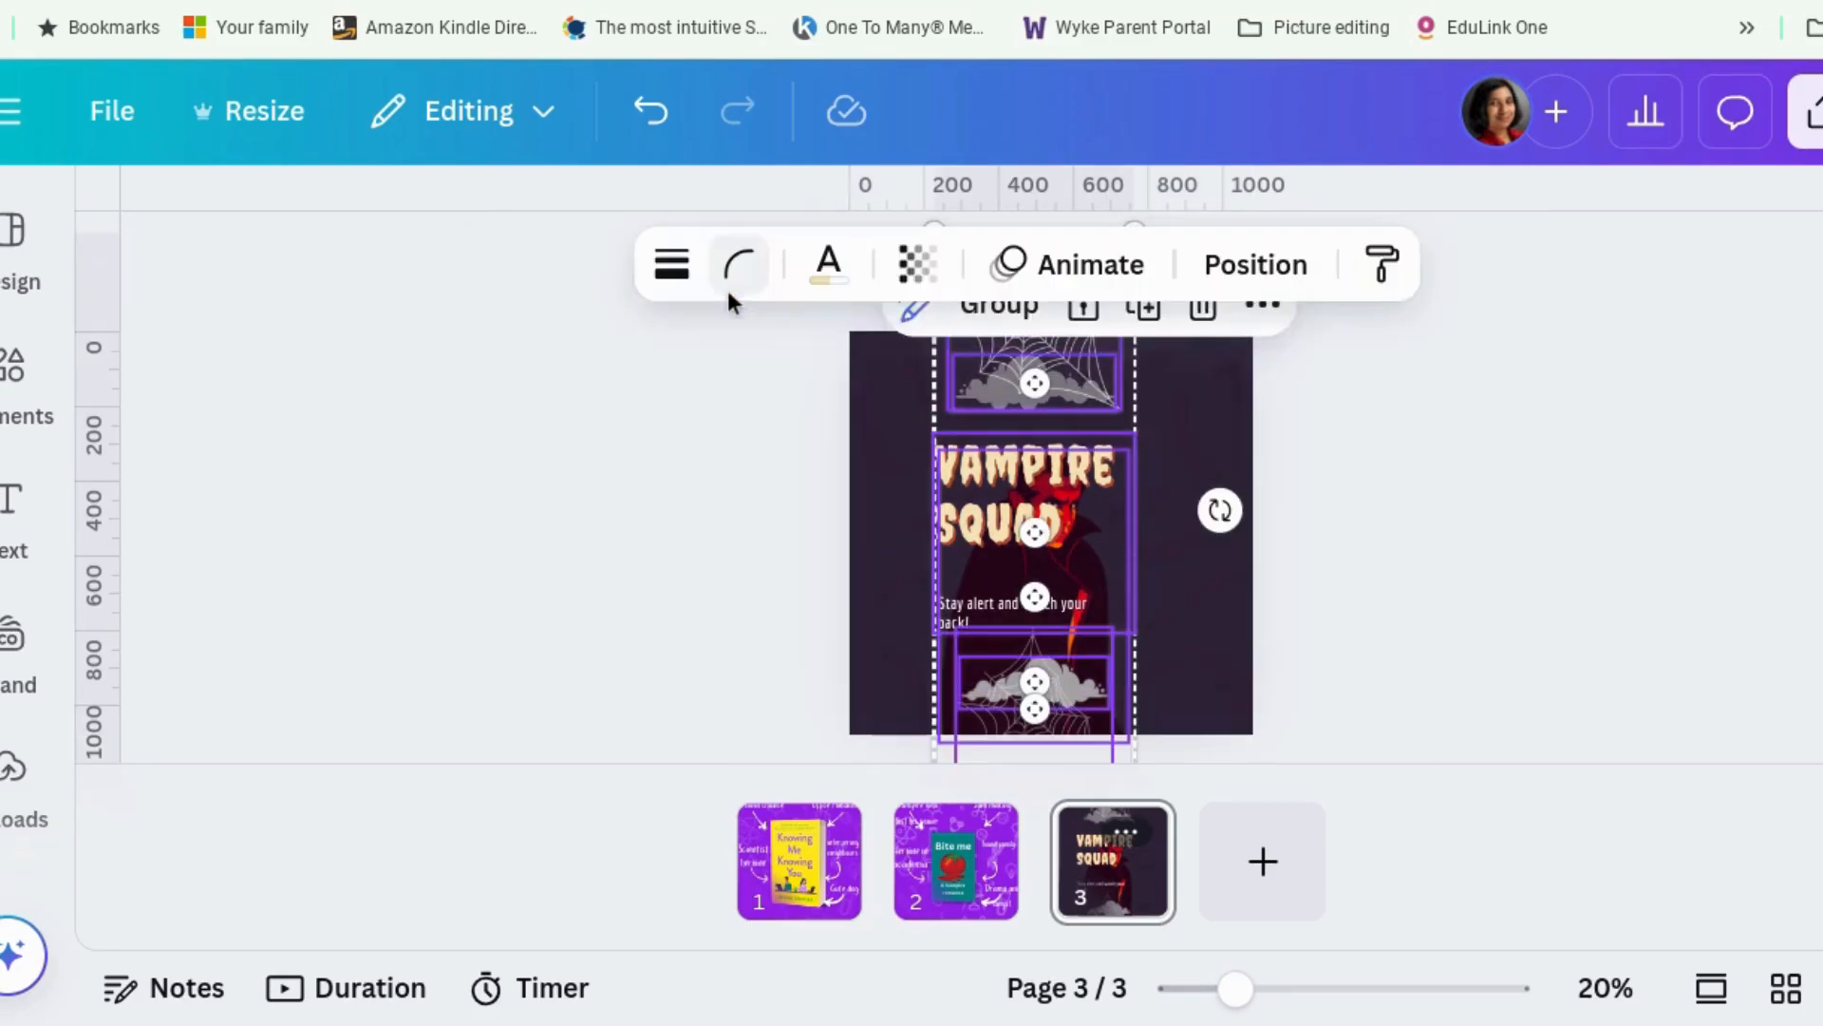
pyautogui.click(1384, 266)
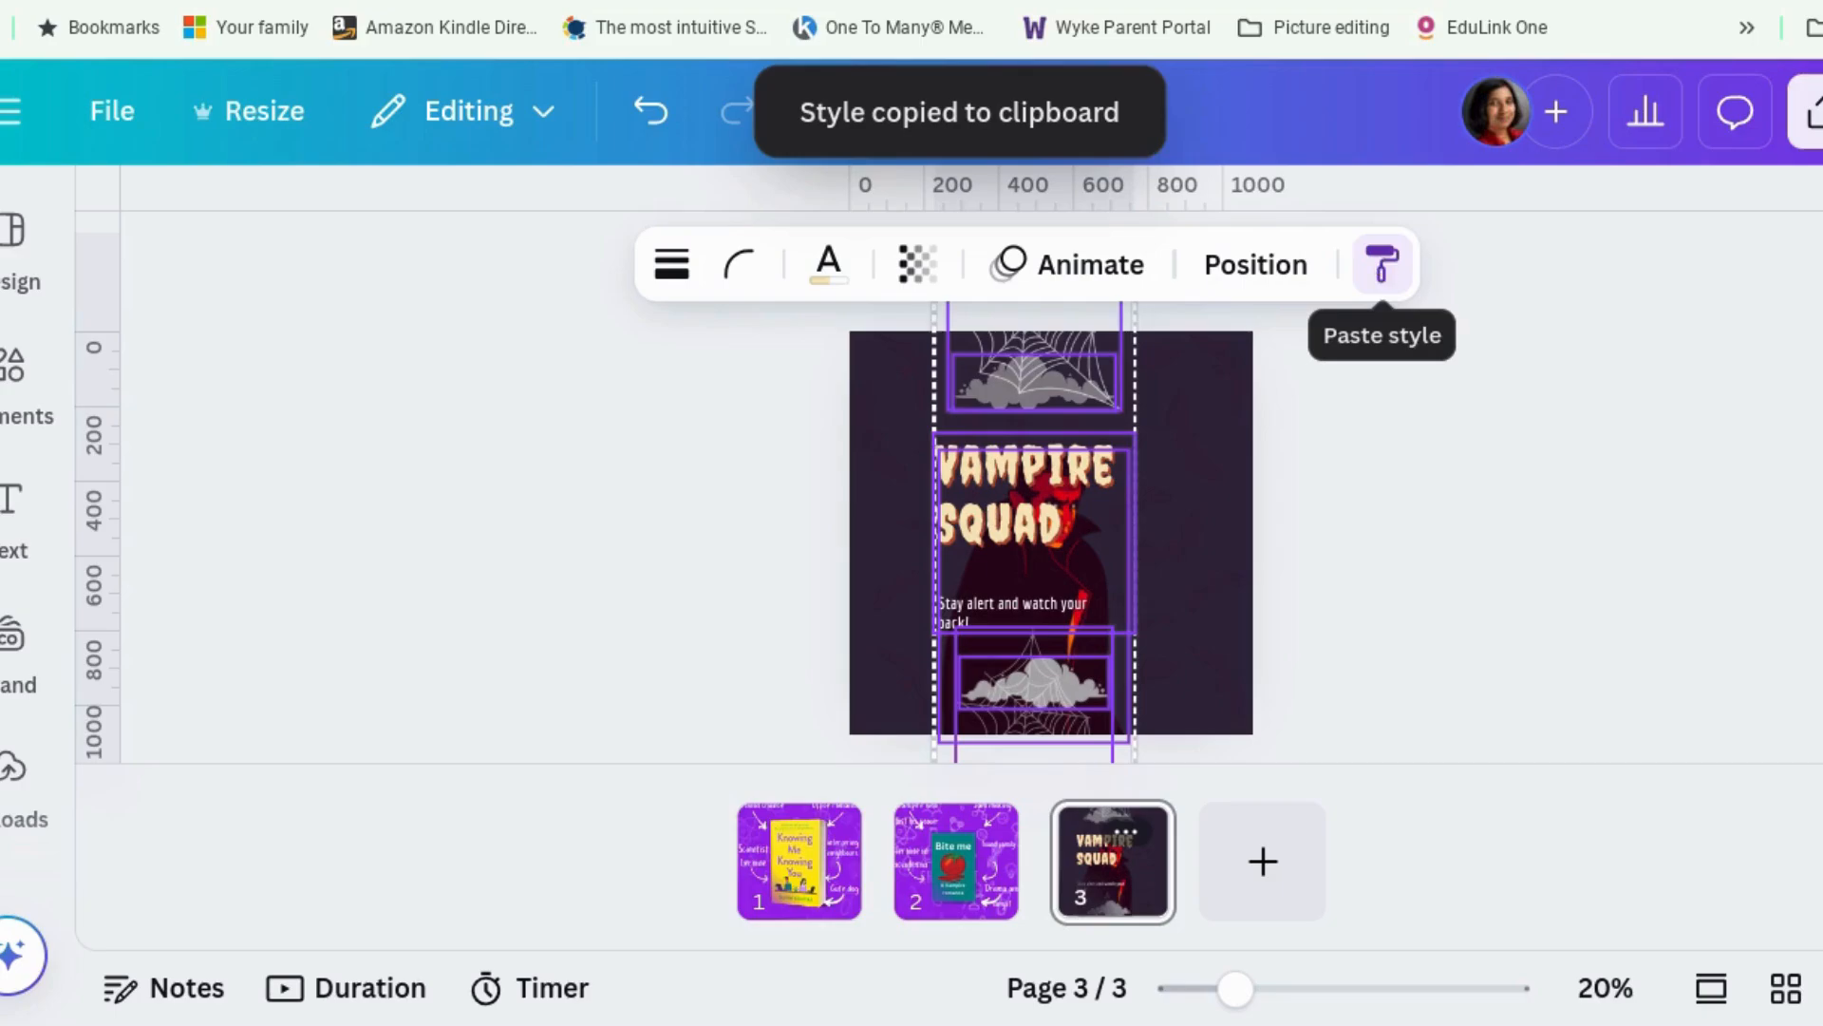
# Step: Paste the copied page style onto page 2, which holds the Bite Me book graphic
pyautogui.click(1004, 886)
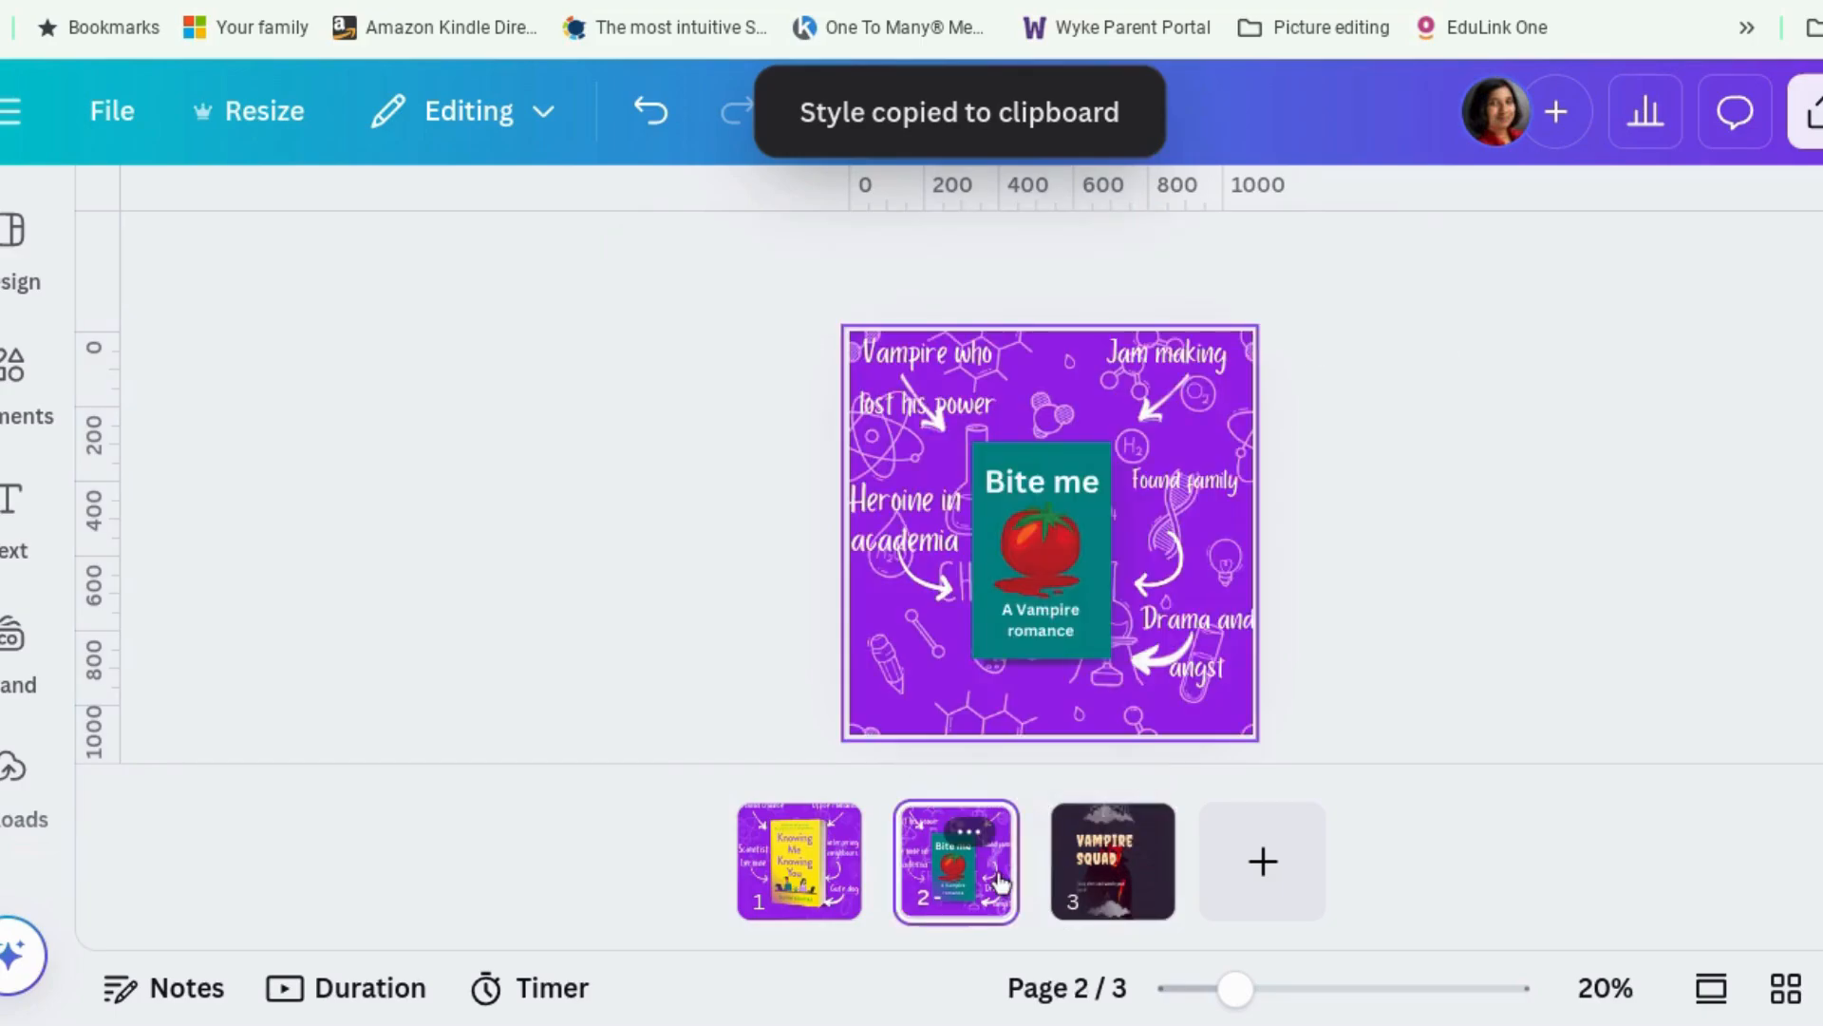
pyautogui.rightClick(1003, 885)
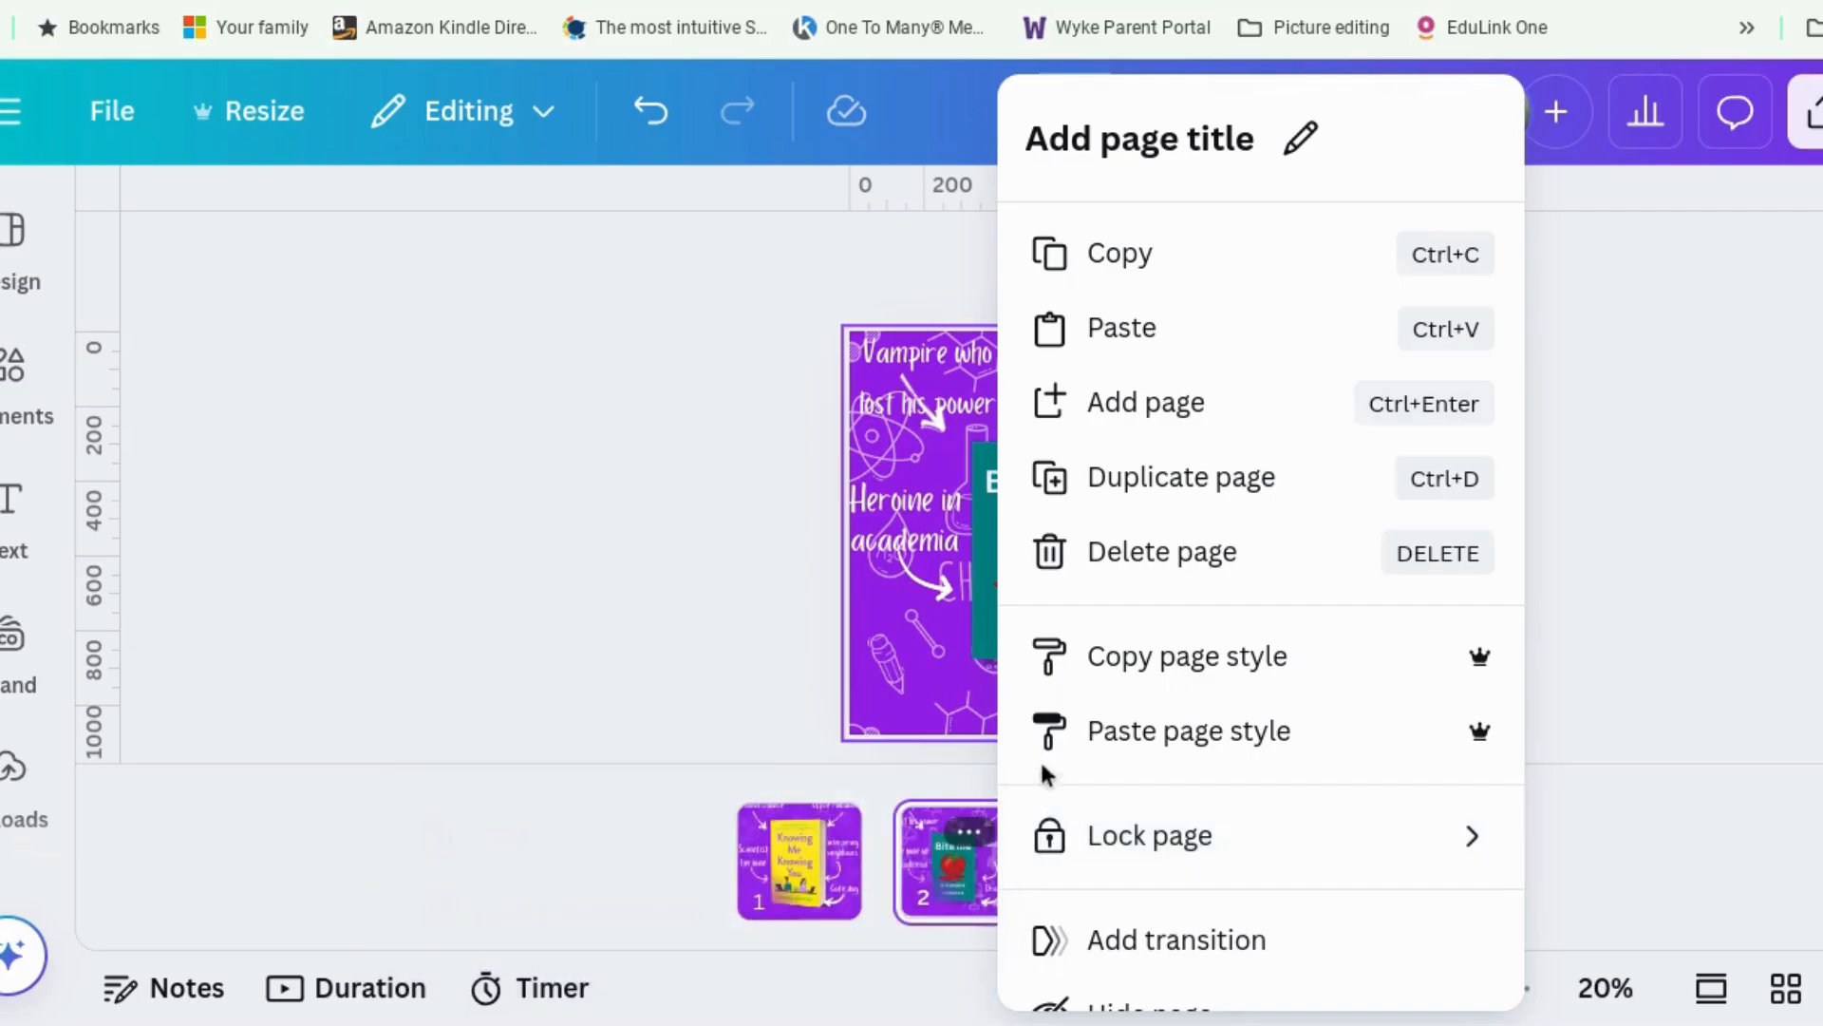
pyautogui.click(1052, 737)
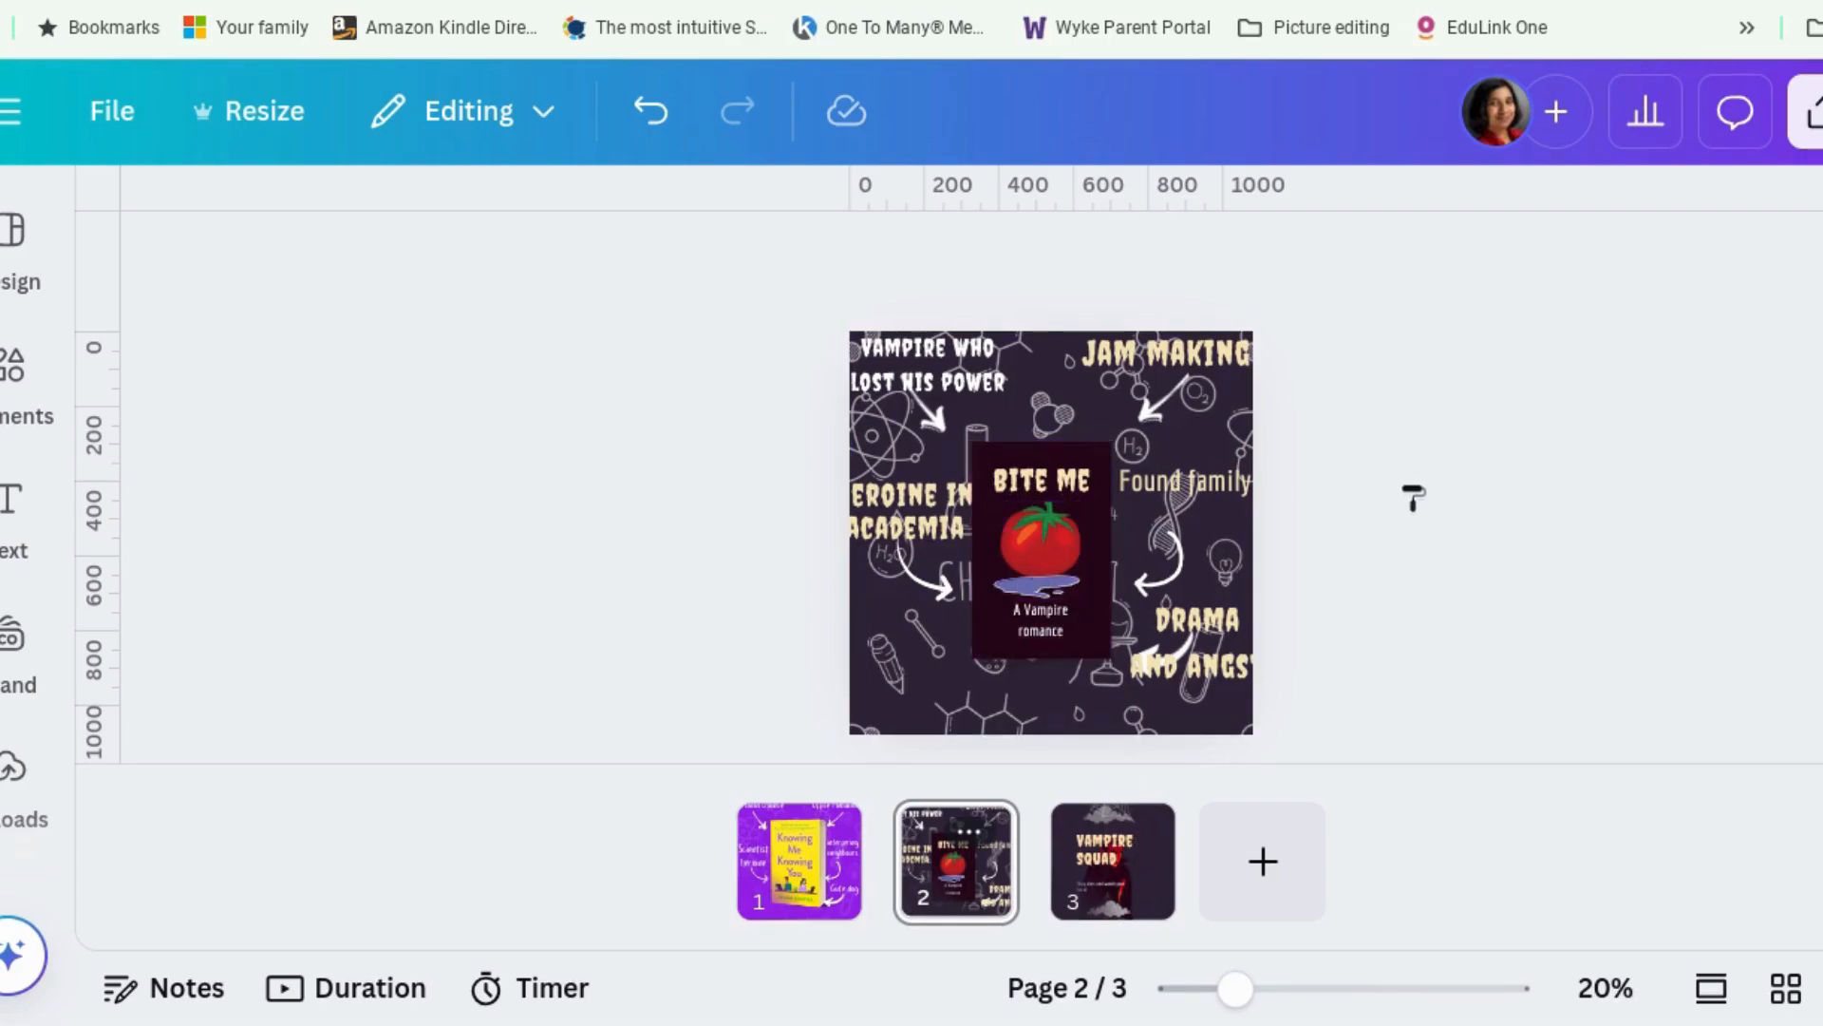
# Step: Delete the science-doodle background image from page 2
pyautogui.rightClick(964, 680)
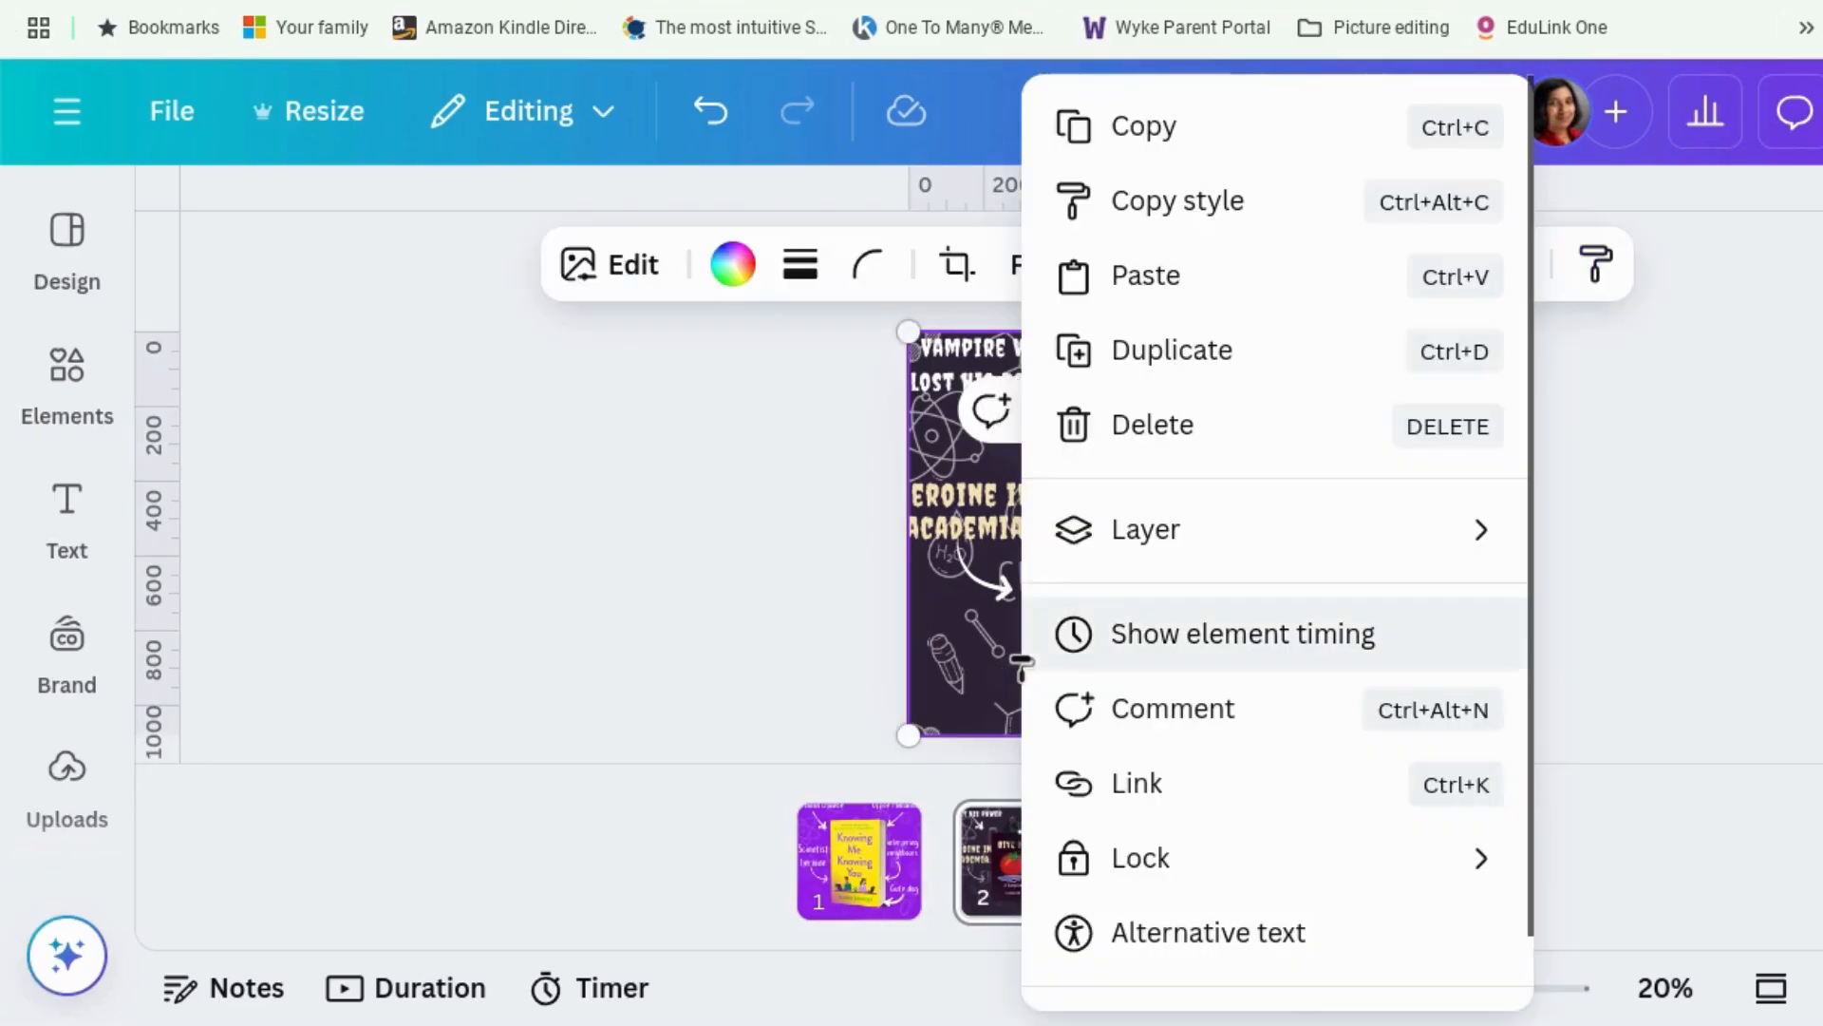
pyautogui.click(896, 595)
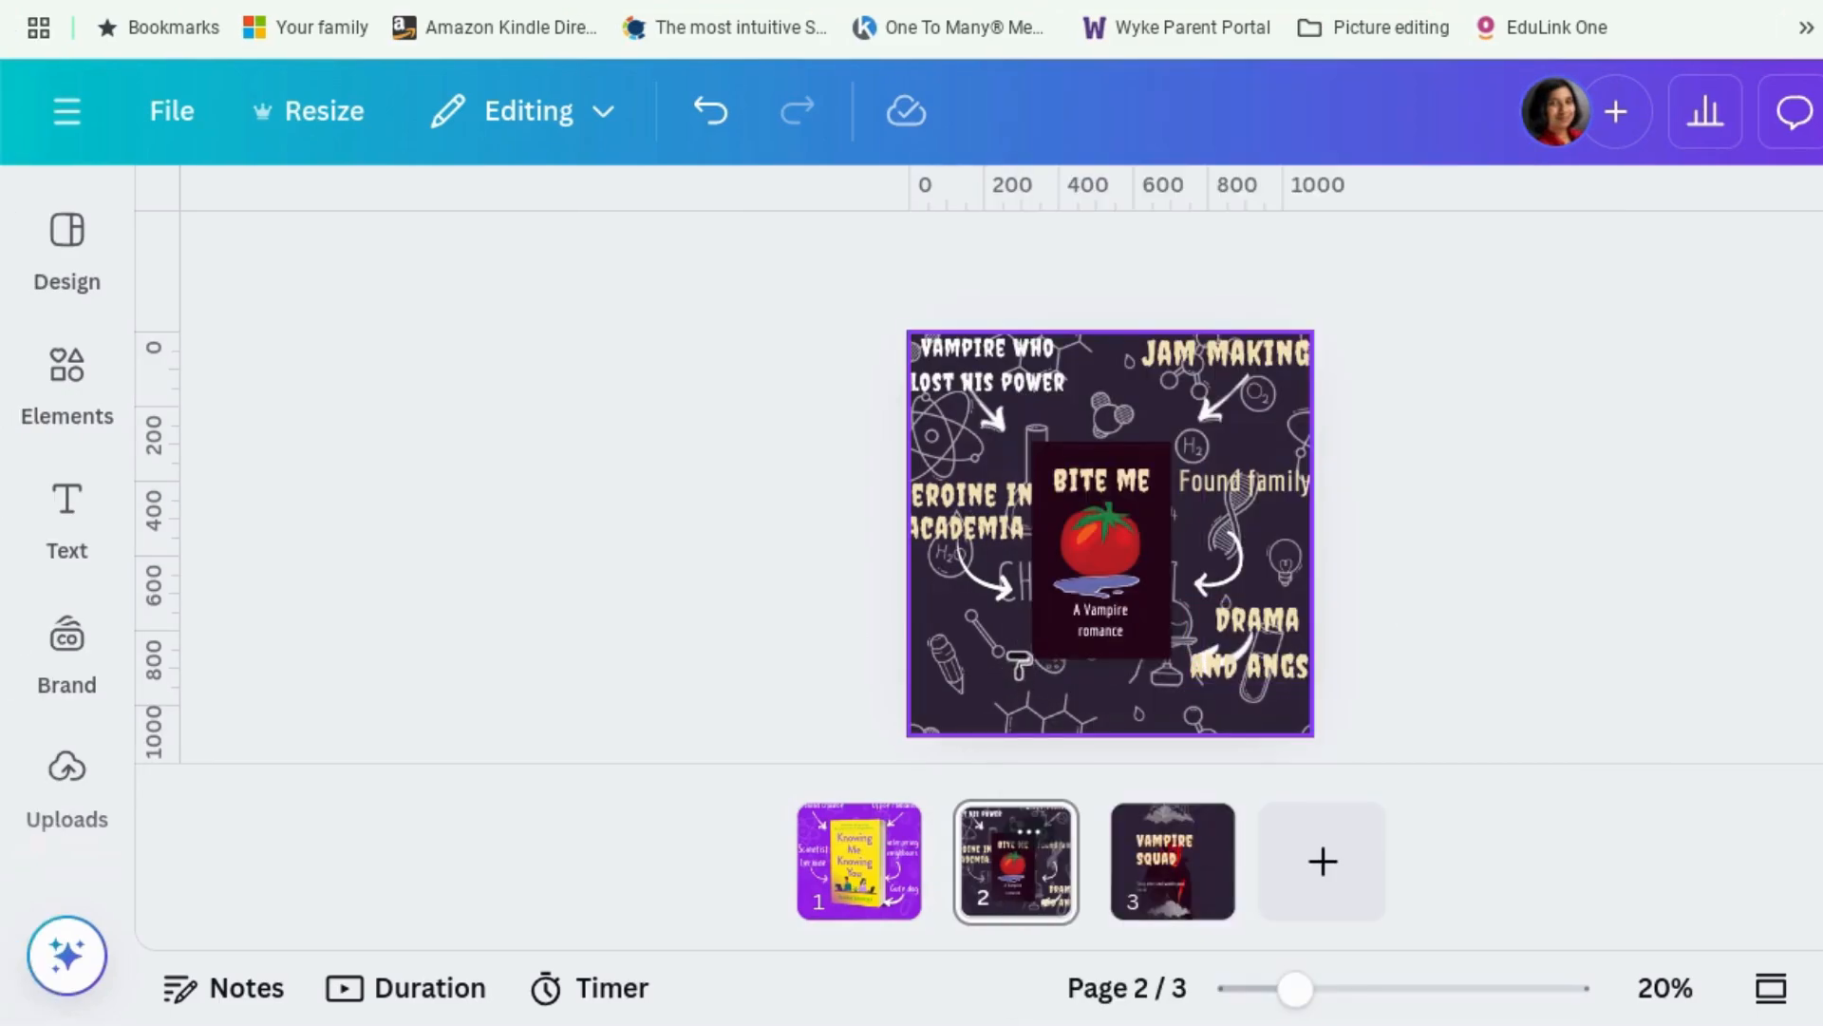
pyautogui.rightClick(1021, 666)
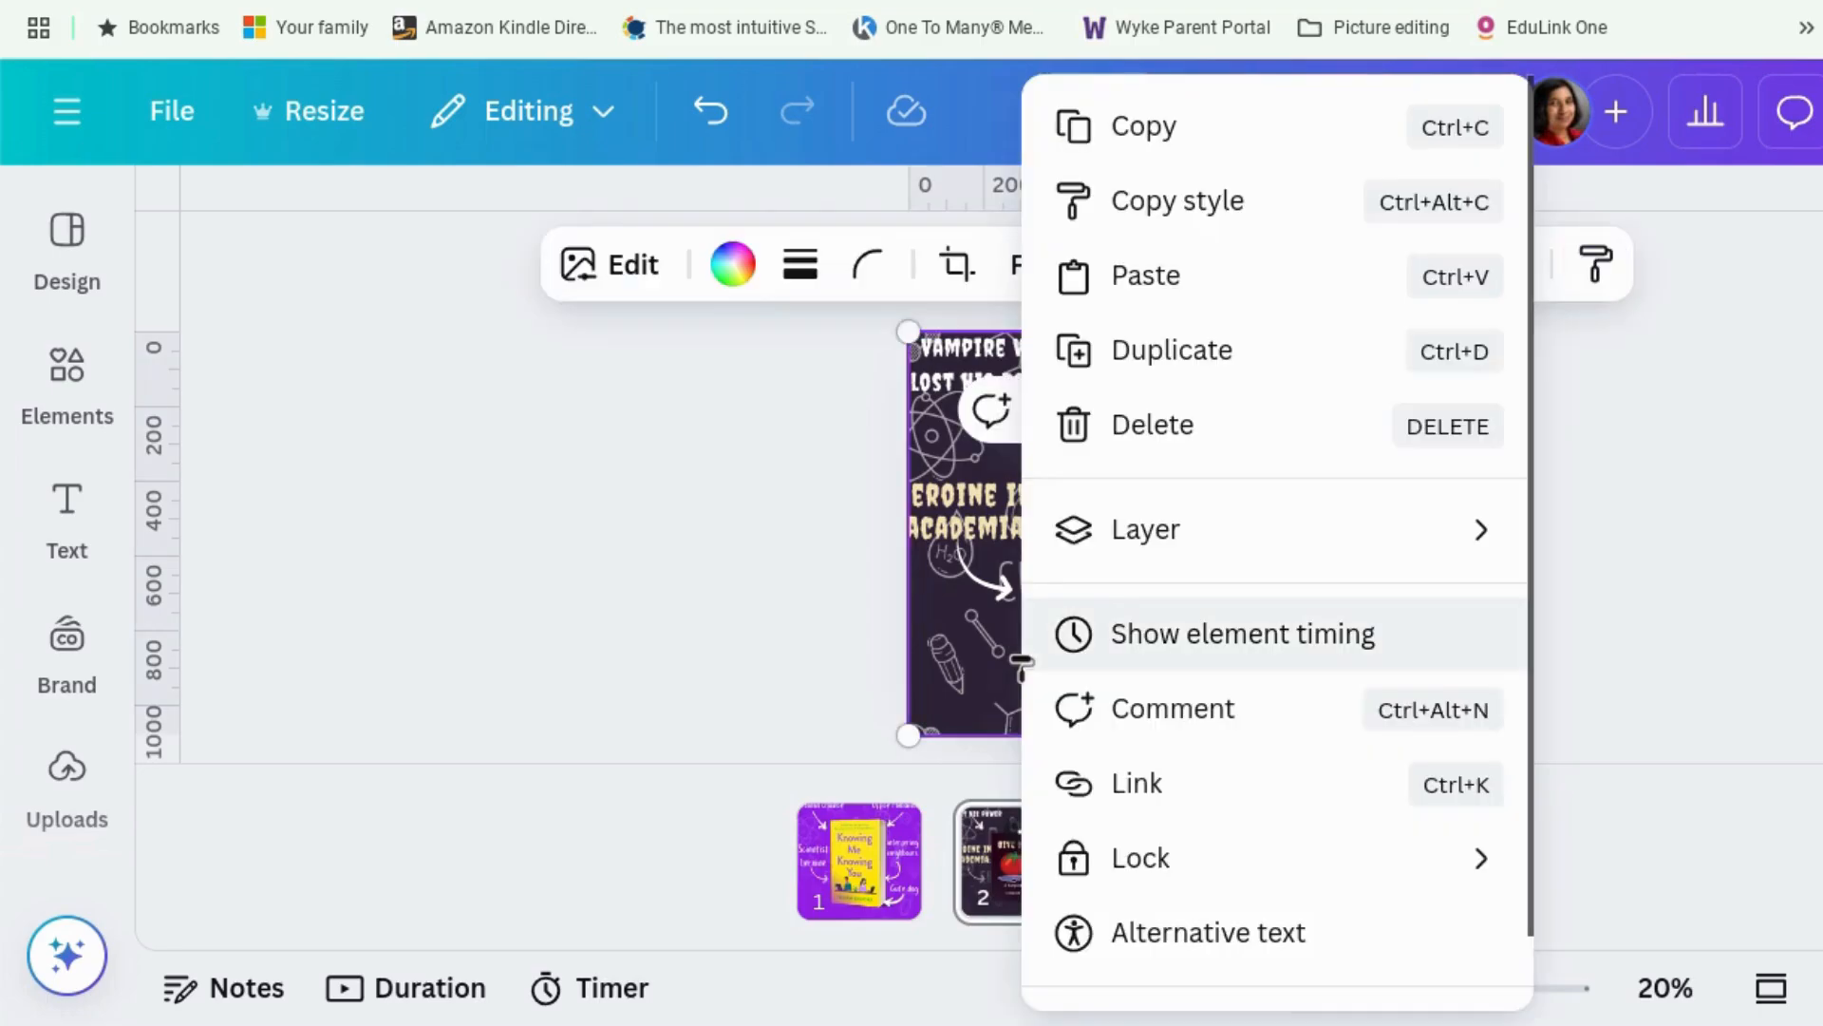
pyautogui.click(973, 518)
pyautogui.rightClick(1018, 662)
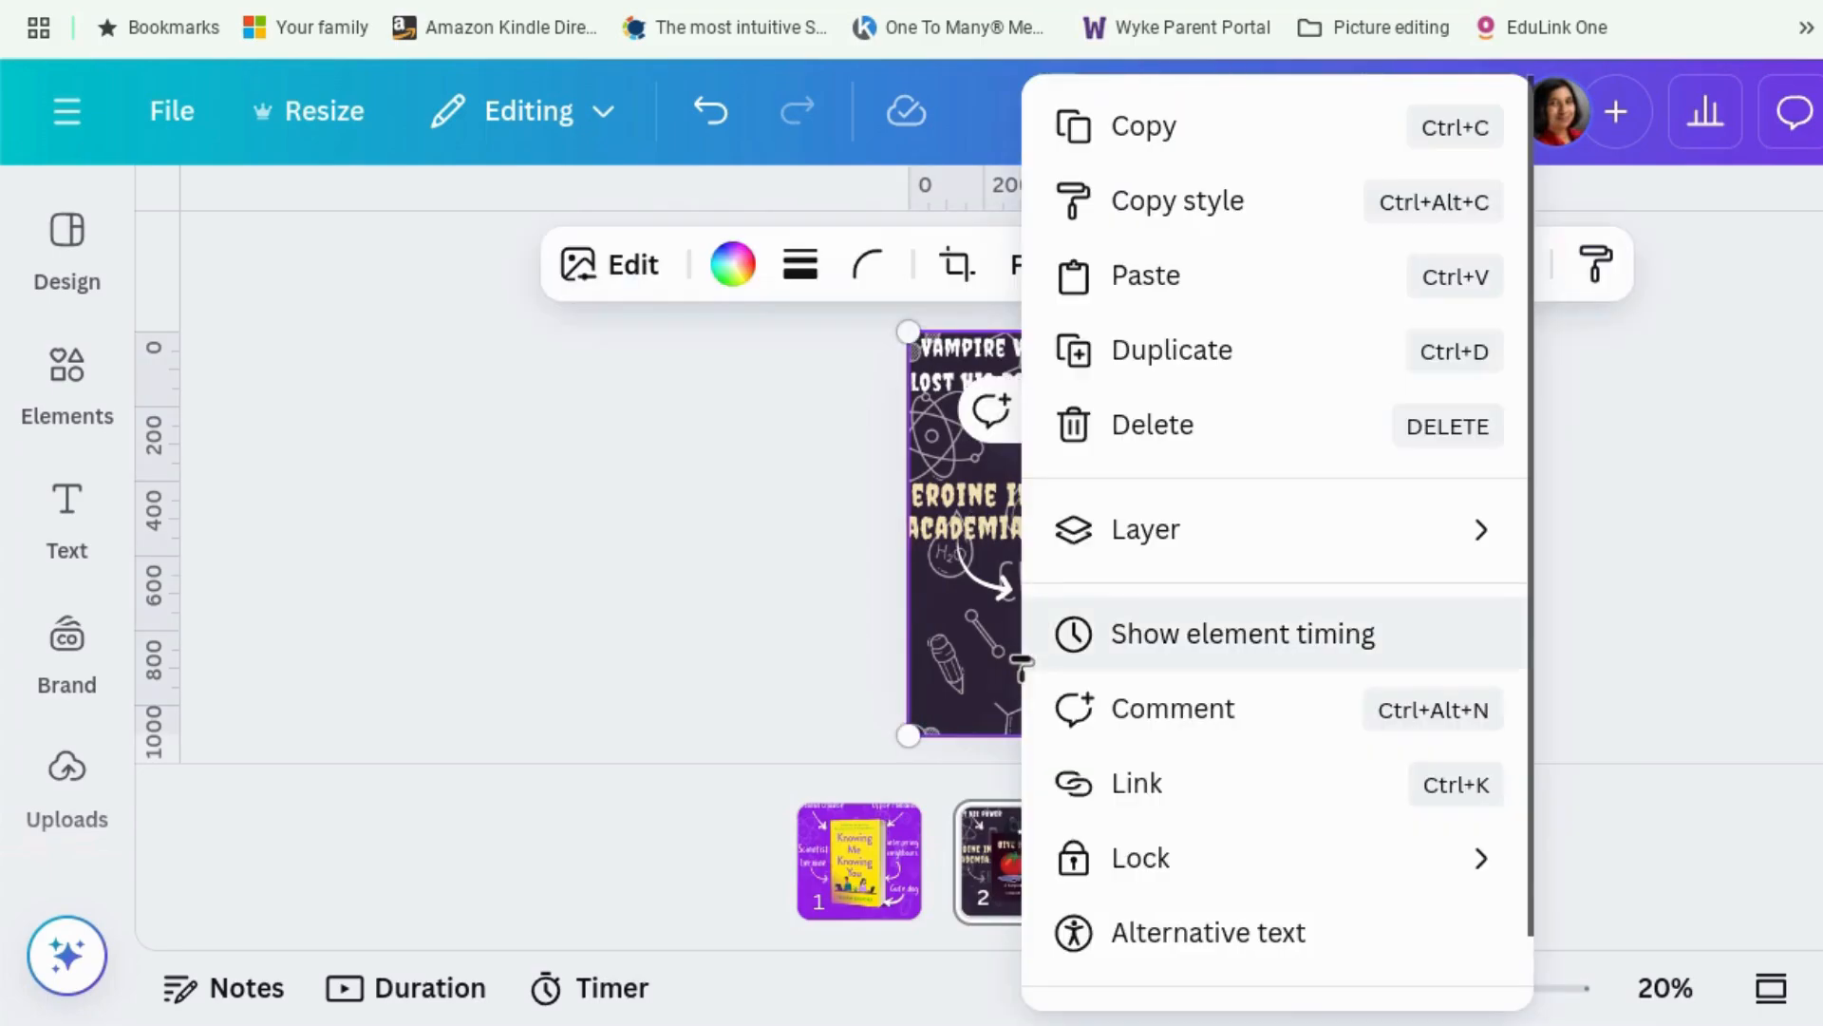
pyautogui.click(783, 628)
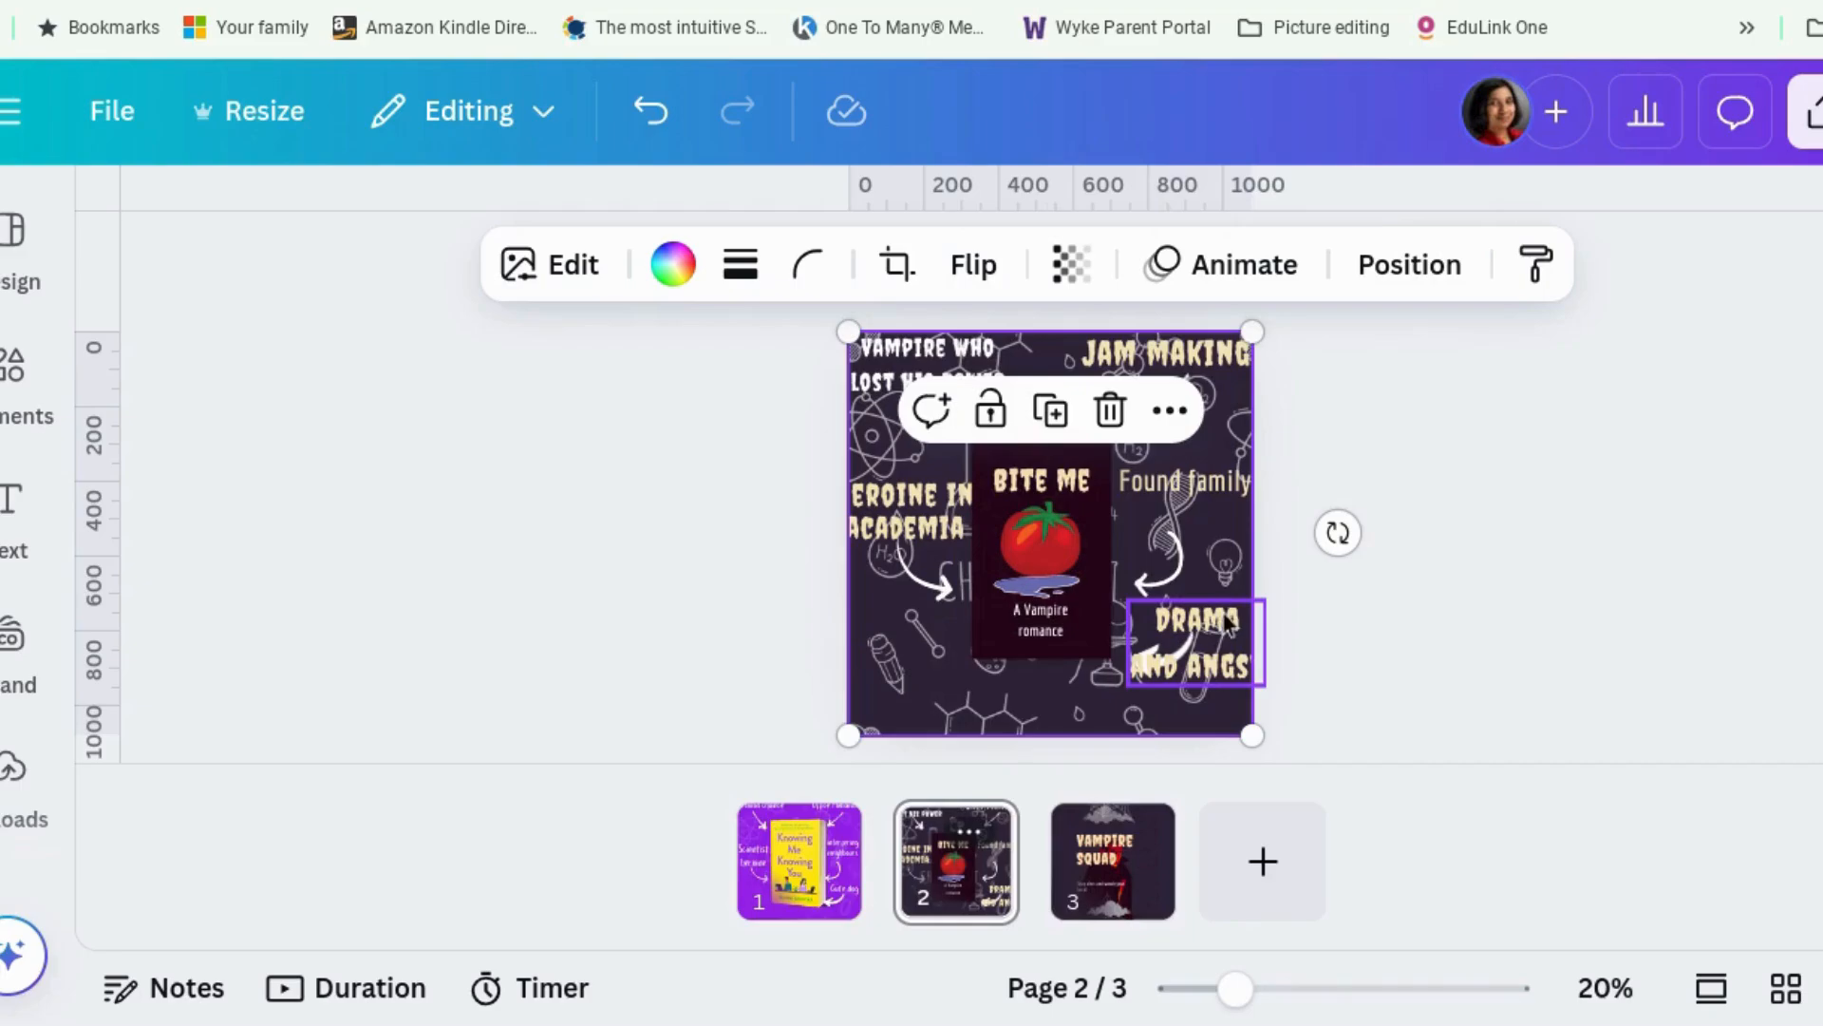
pyautogui.moveTo(957, 714); pyautogui.dragTo(816, 721)
pyautogui.press('Delete')
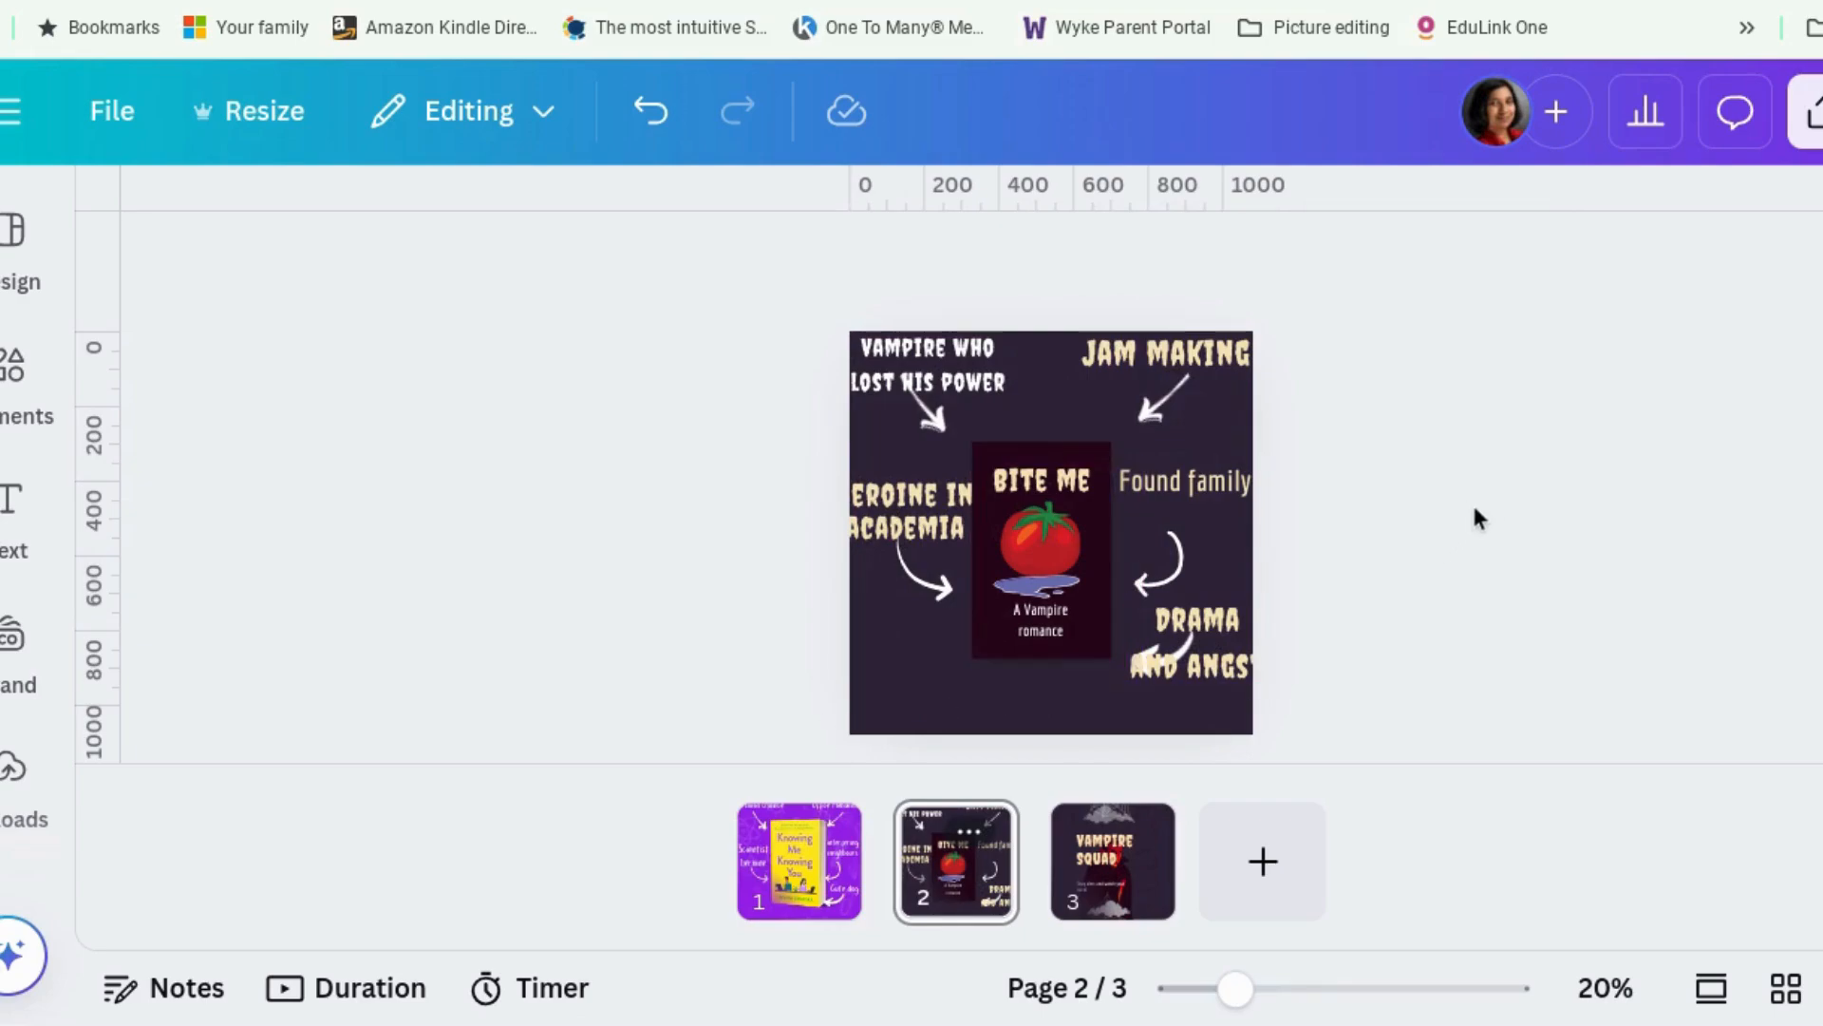
# Step: Restore the teal background and red puddle on the Bite Me book cover
pyautogui.click(1092, 643)
pyautogui.click(387, 260)
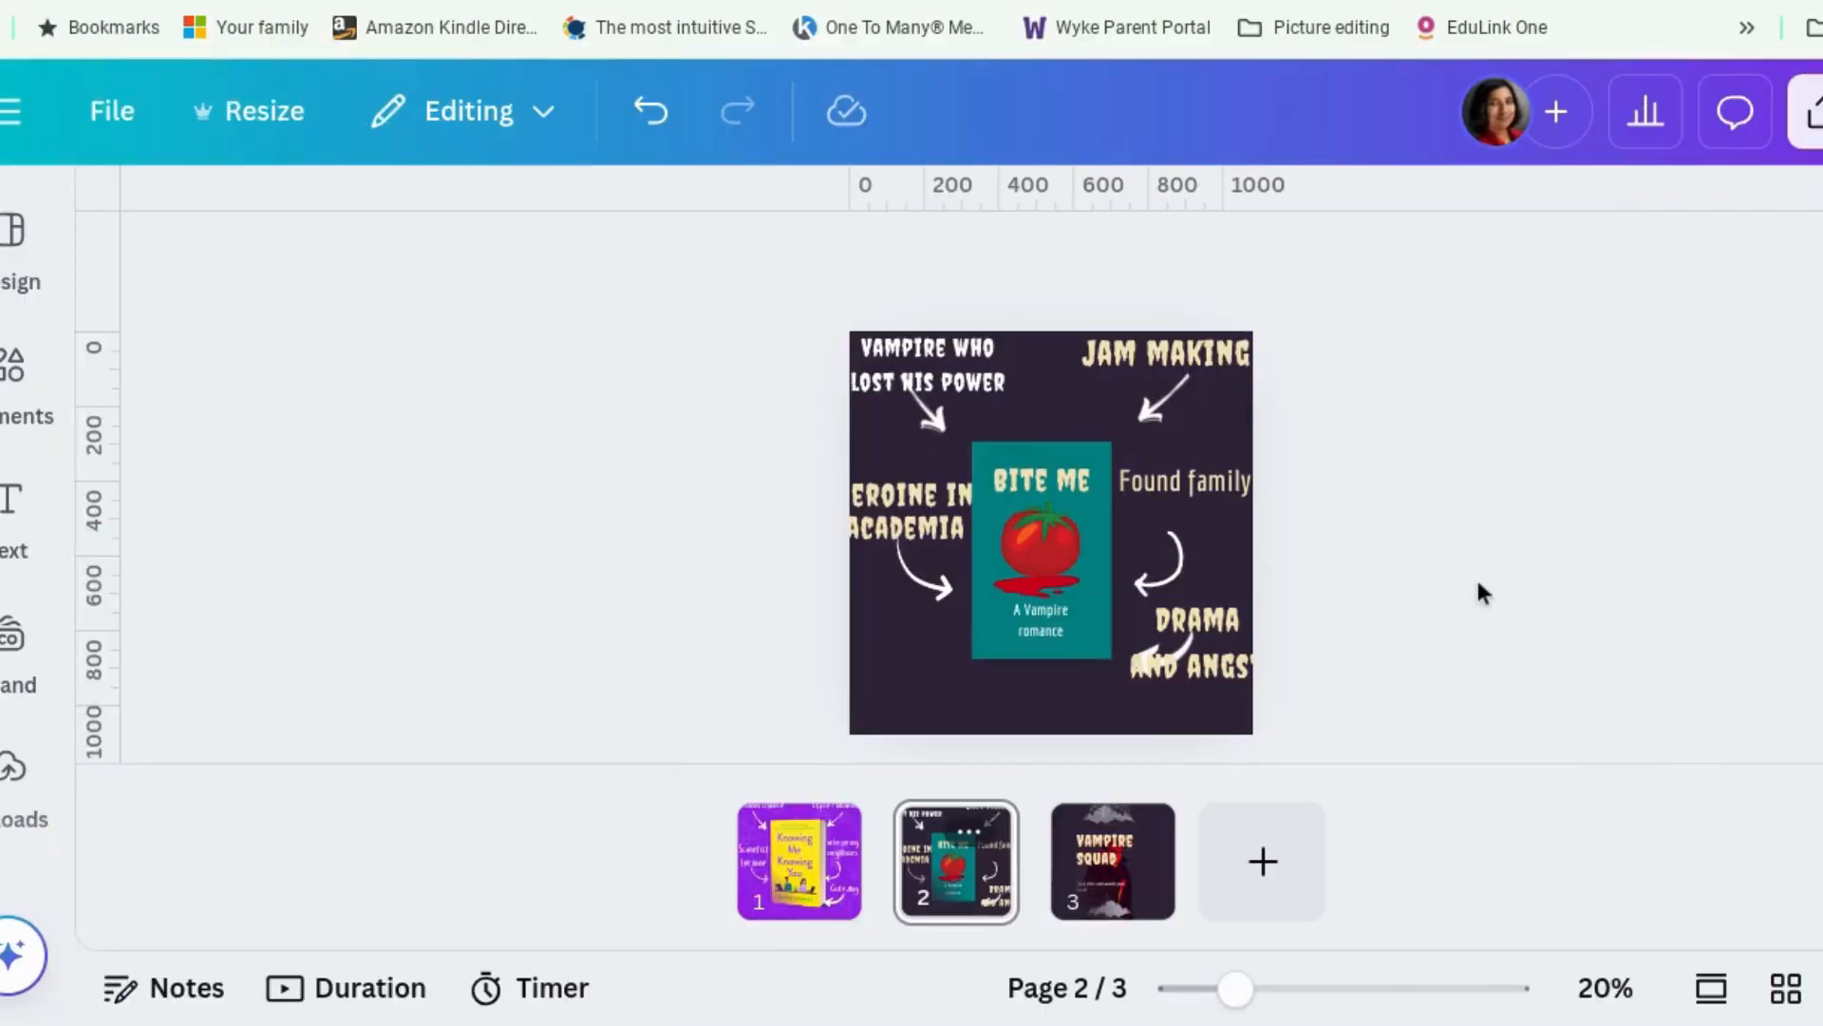
# Step: Shrink the "Heroine in academia" text box to about 302 wide by 152 high so it fits the page
pyautogui.click(907, 513)
pyautogui.moveTo(835, 476)
pyautogui.mouseDown()
pyautogui.moveTo(869, 501)
pyautogui.moveTo(852, 484)
pyautogui.mouseUp()
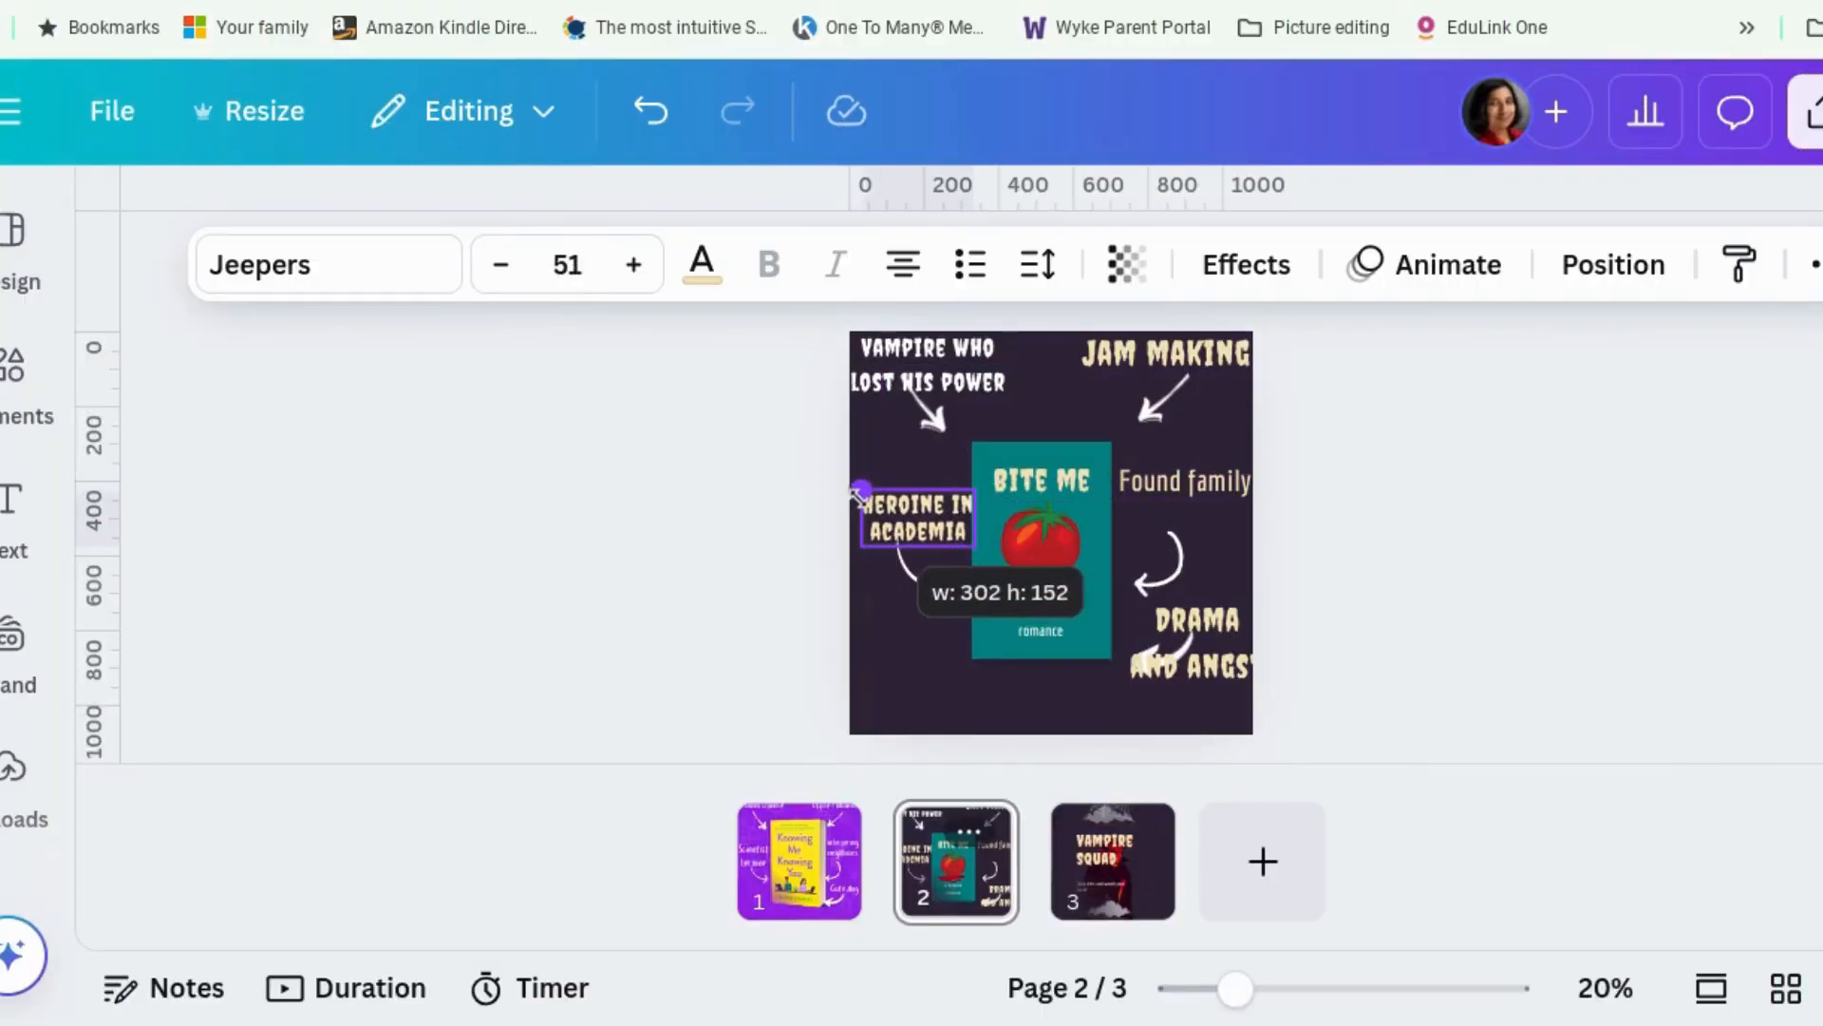
pyautogui.click(1371, 555)
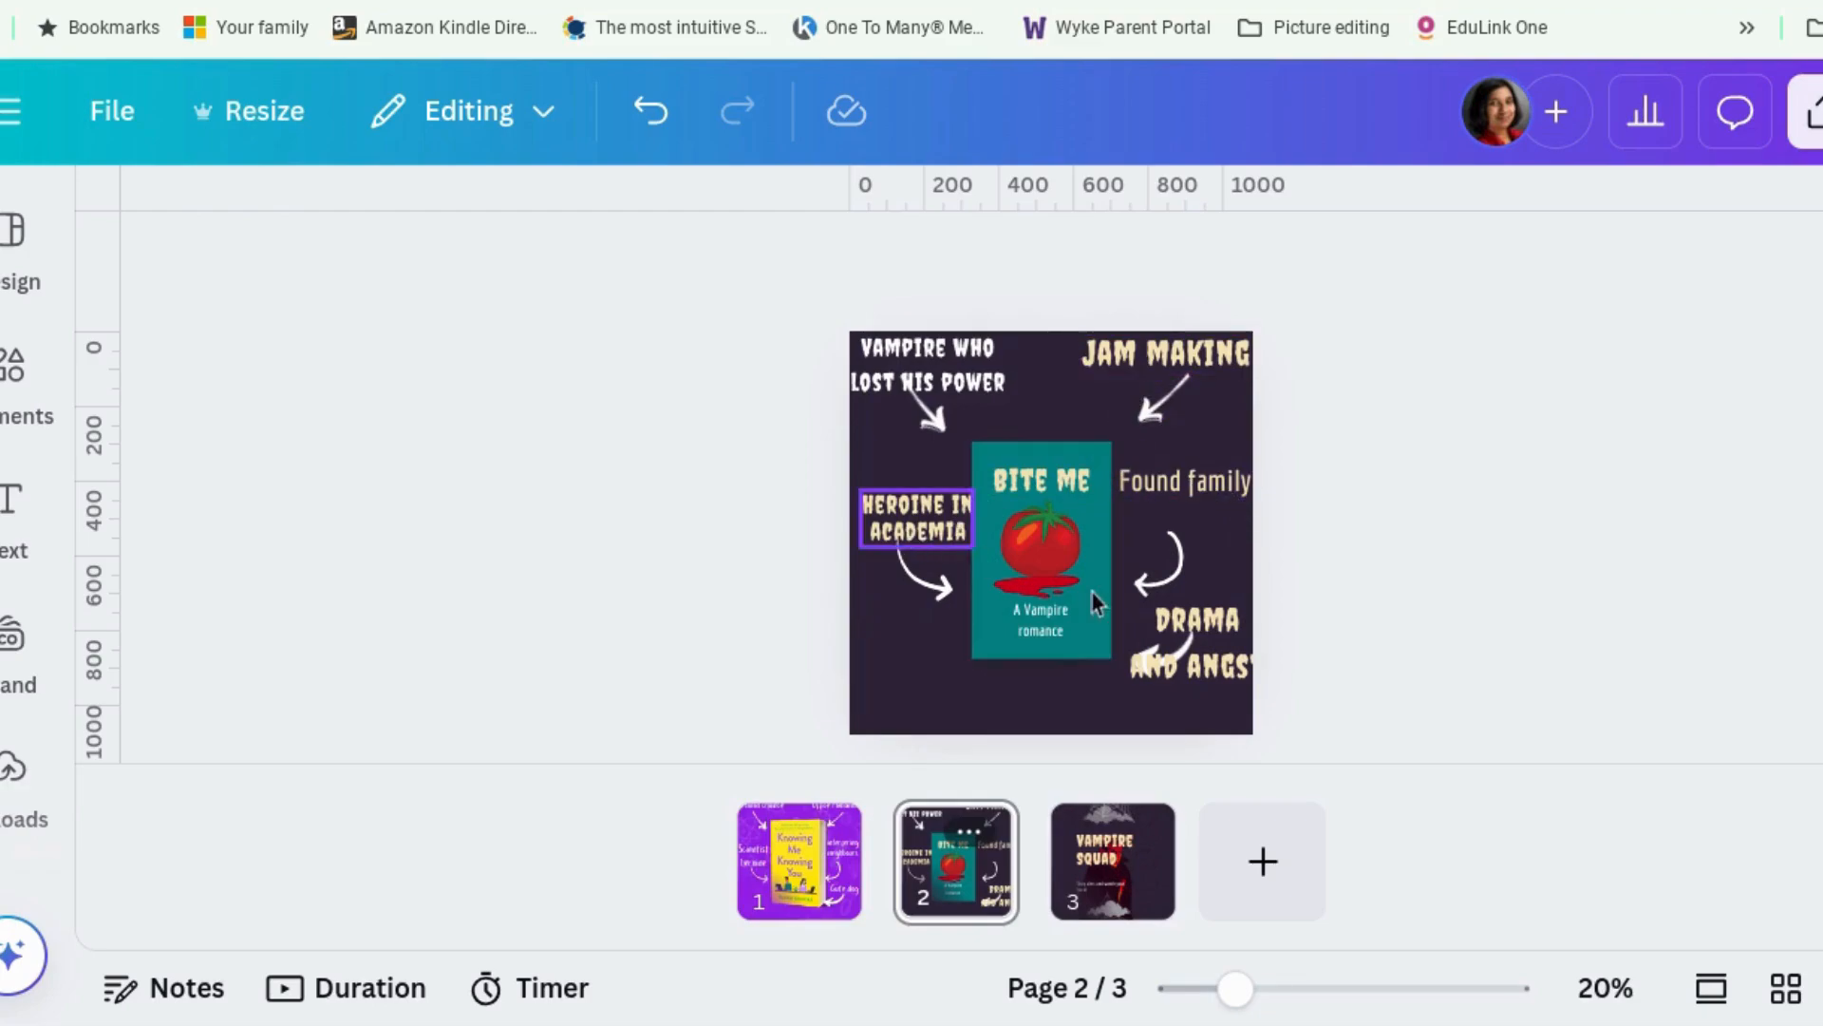
# Step: Copy the "Found family" text's Economica style and apply it to the "Drama and angst" text
pyautogui.click(1209, 488)
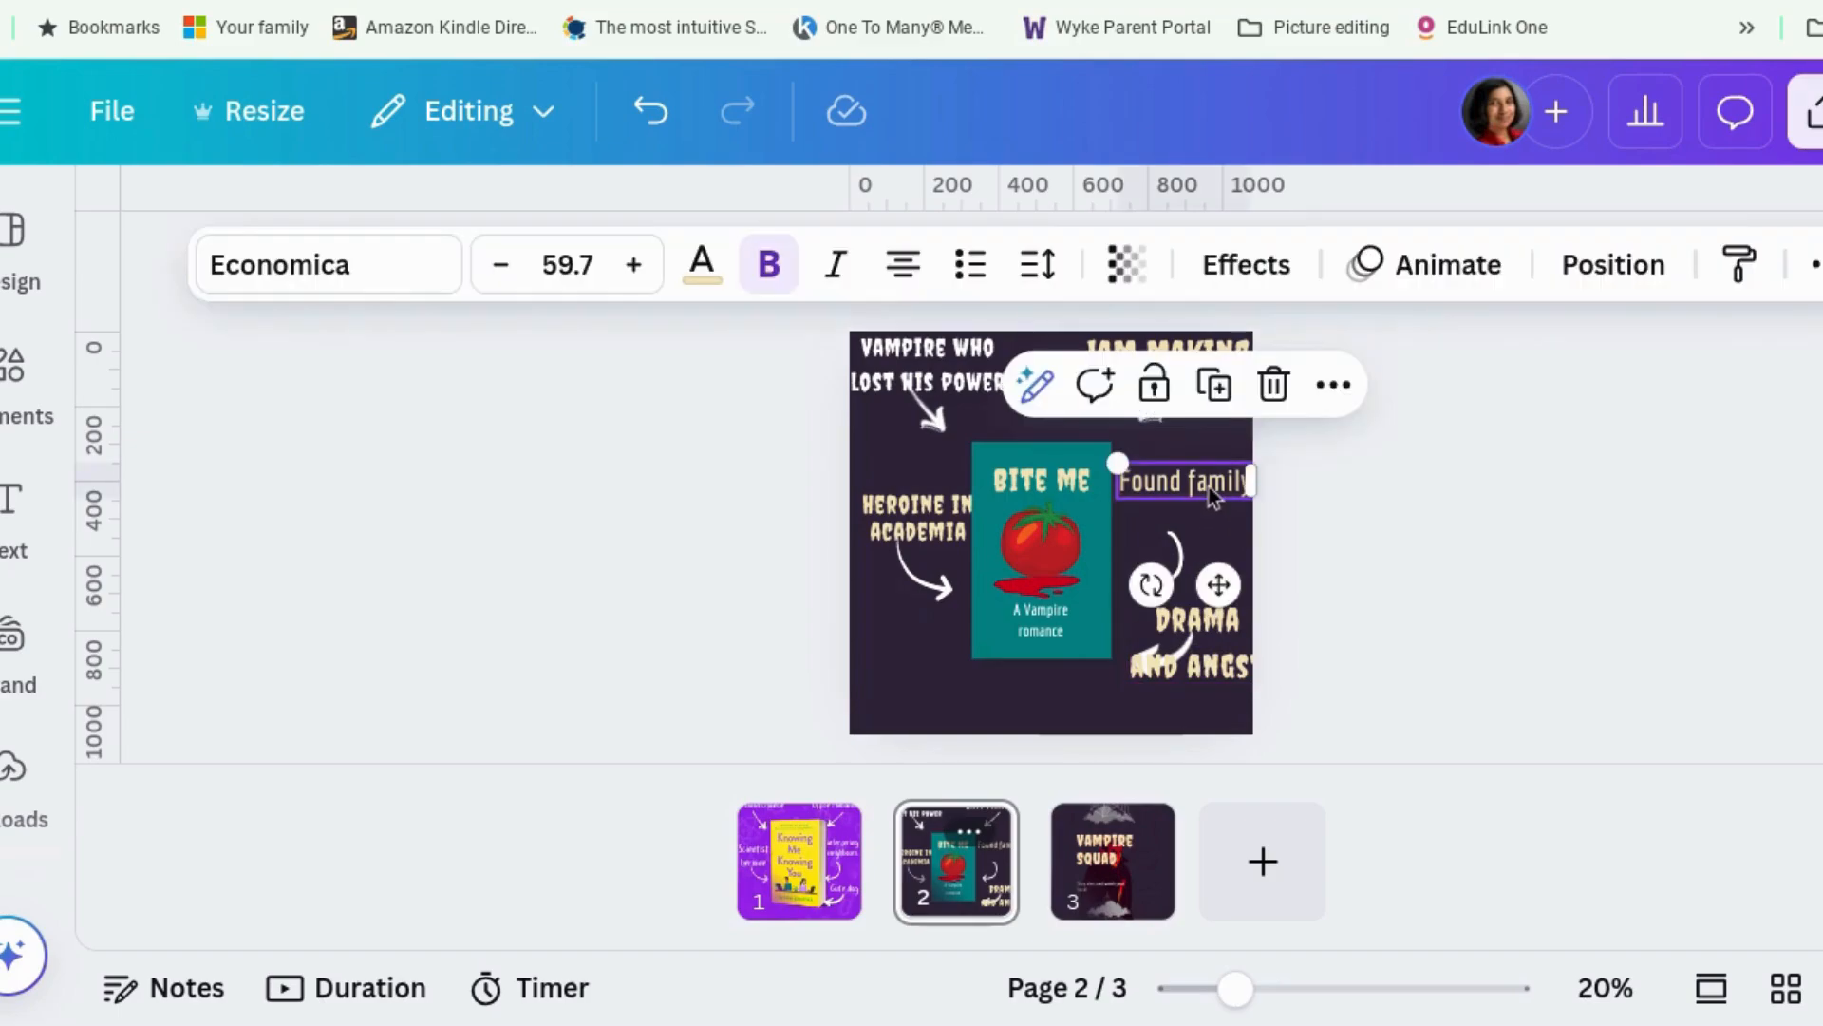
pyautogui.click(1739, 264)
pyautogui.click(1234, 639)
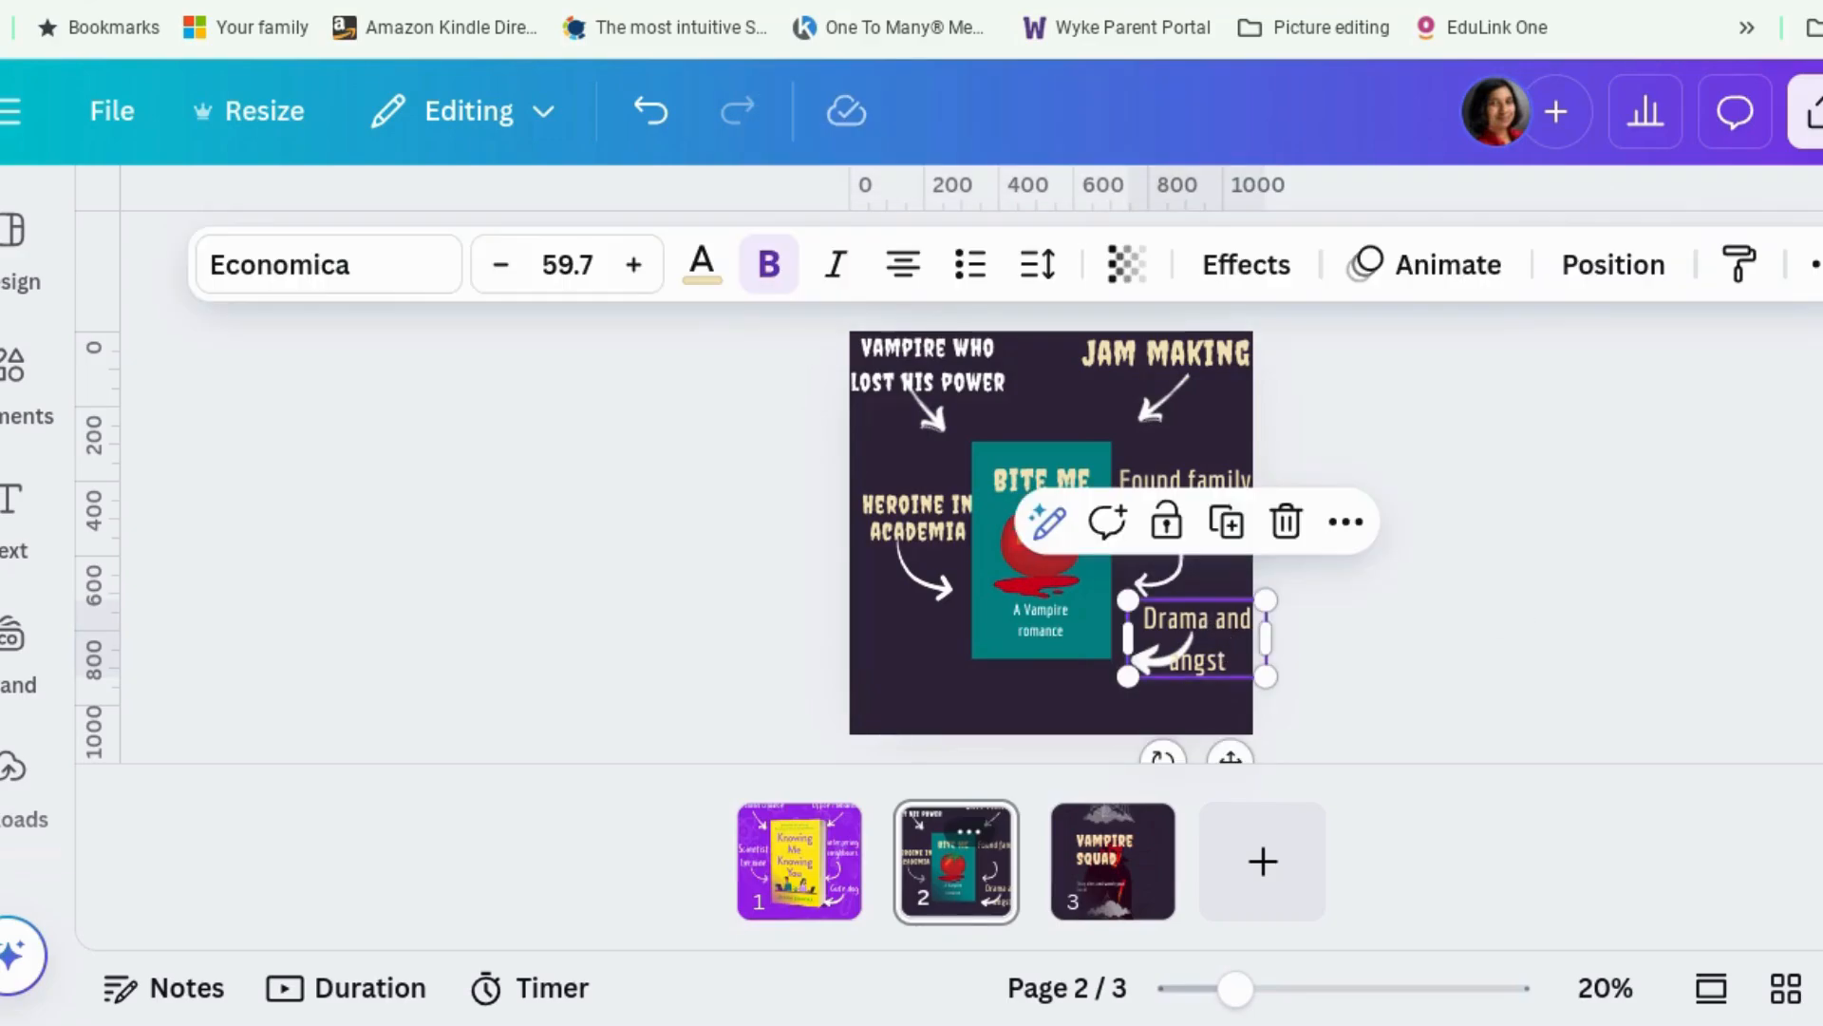
# Step: Copy the "Drama and angst" text style onto the "Heroine in academia", "Vampire who lost his power" and "Jam making" texts
pyautogui.click(1738, 264)
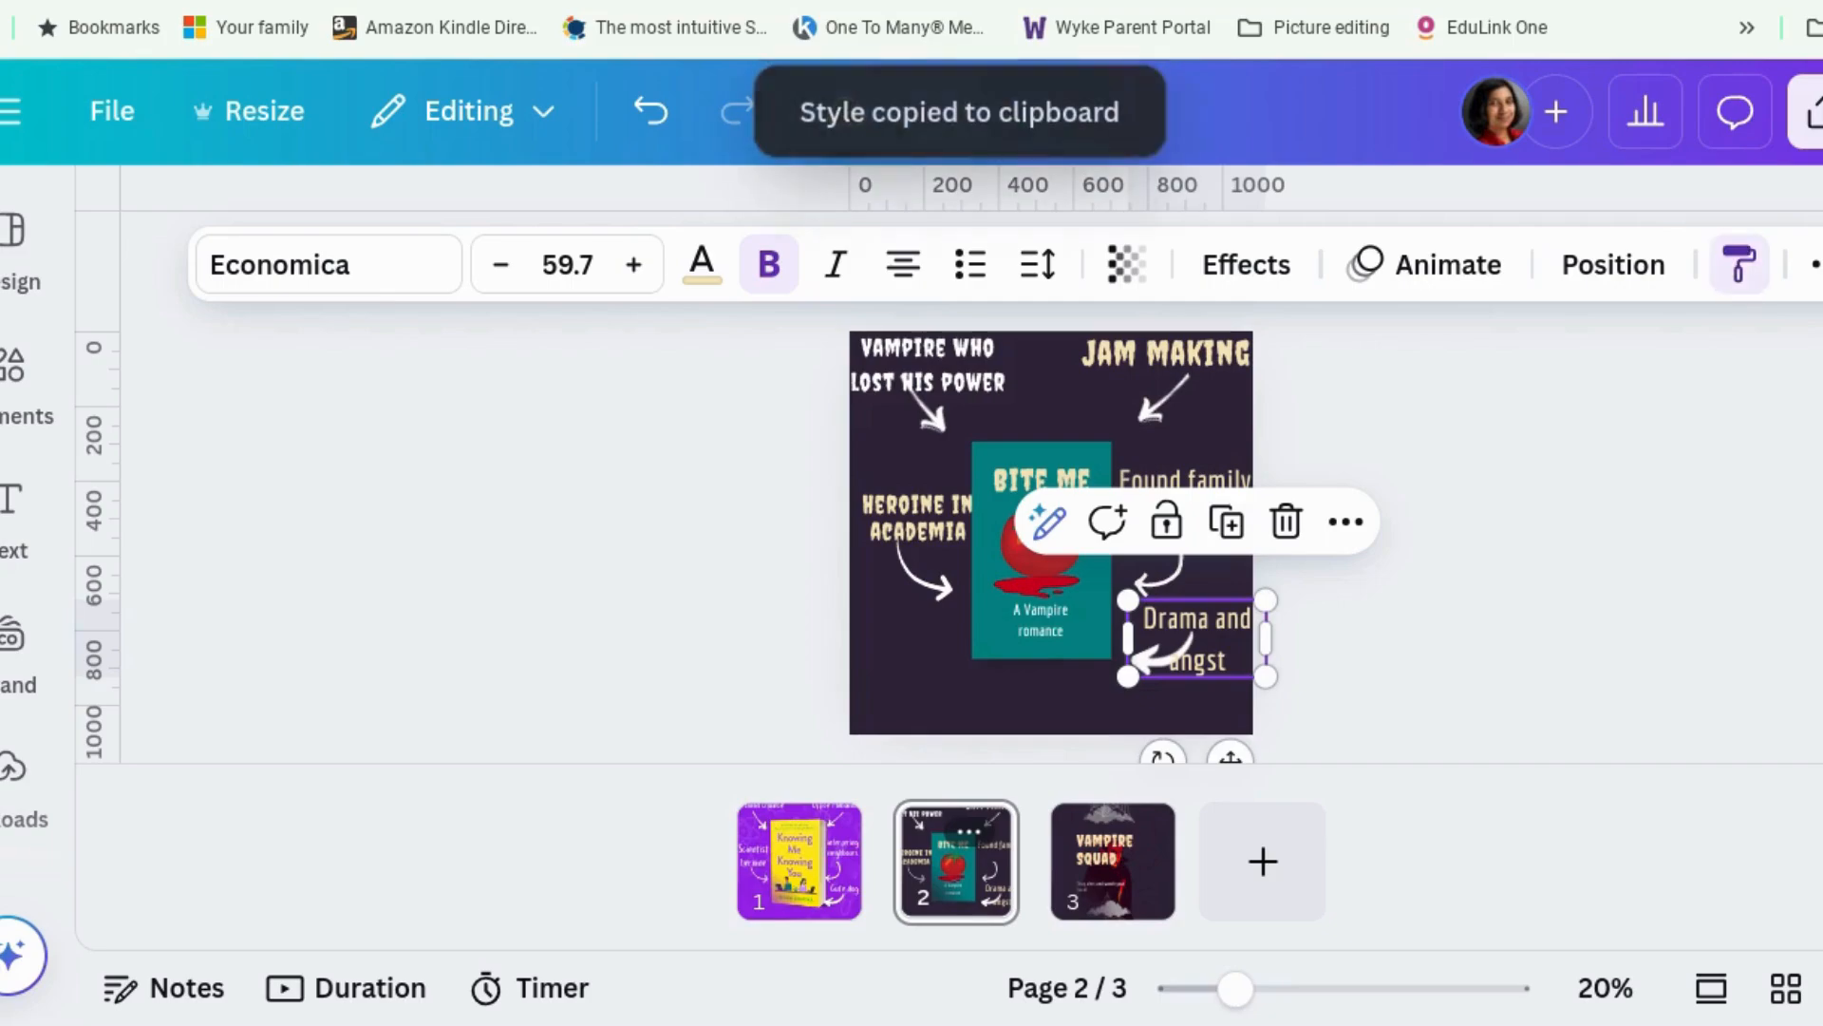
pyautogui.click(907, 530)
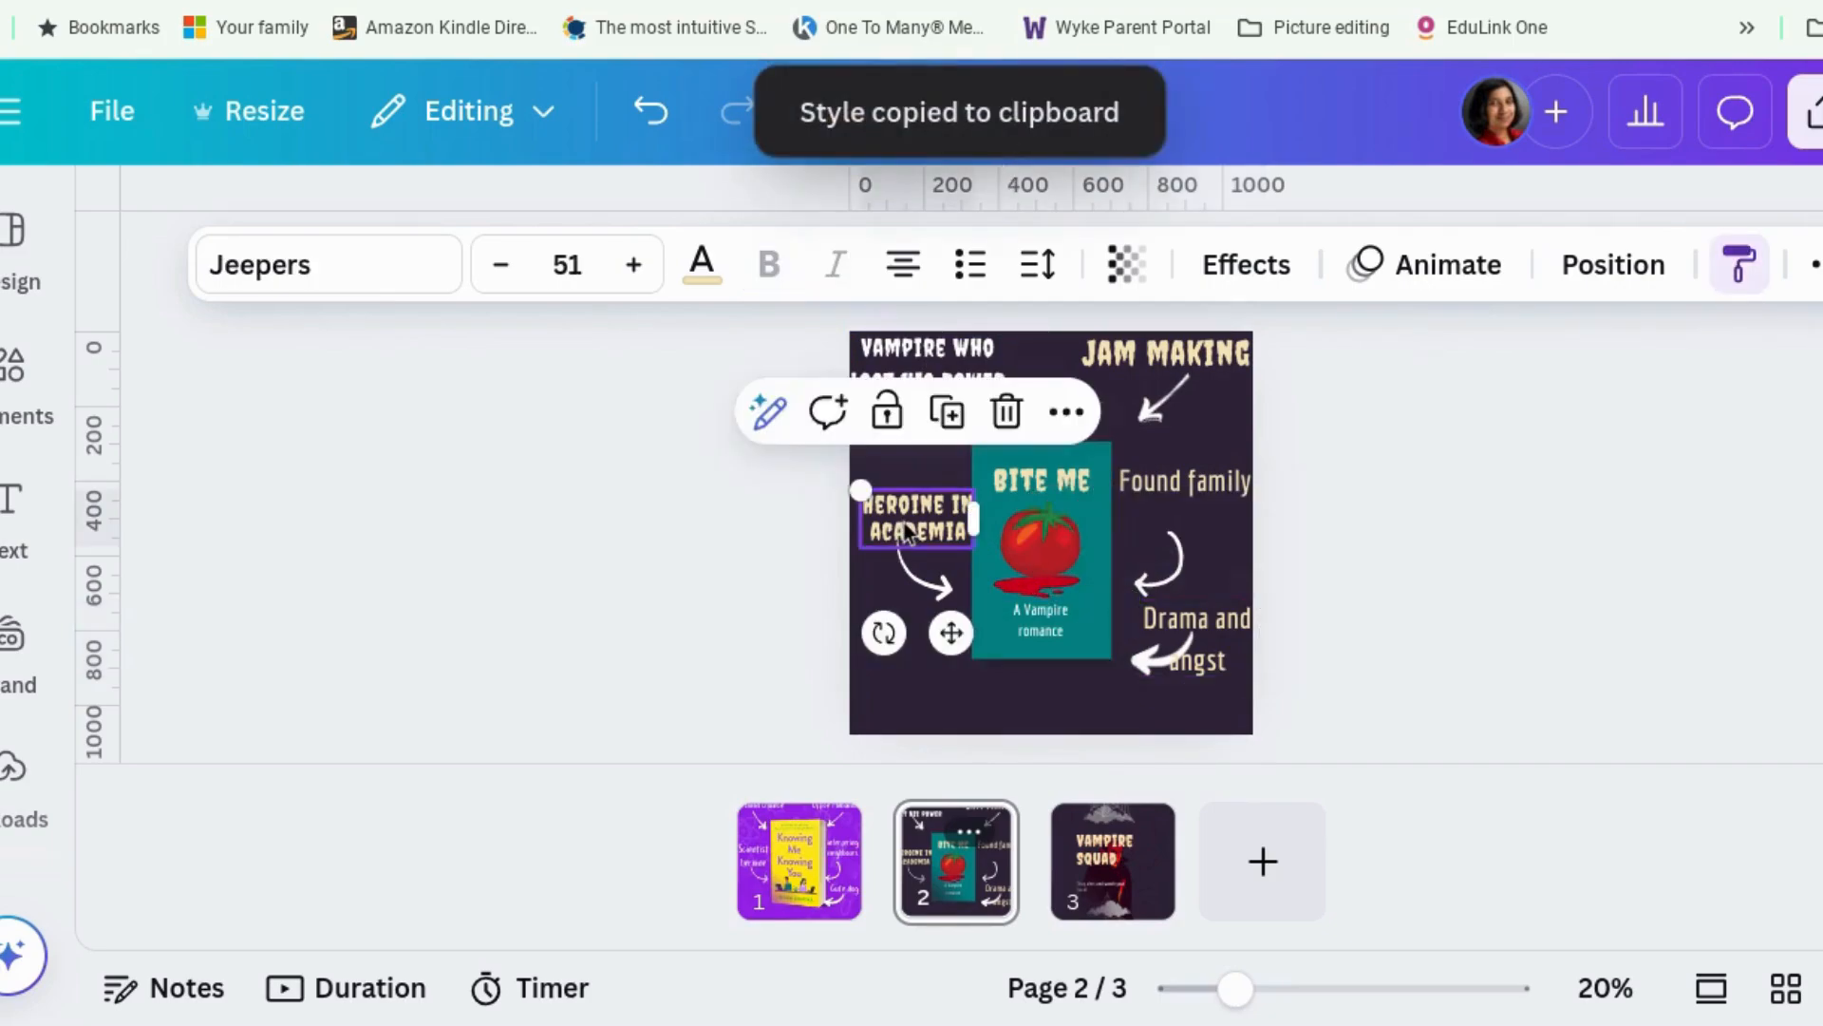
pyautogui.click(907, 528)
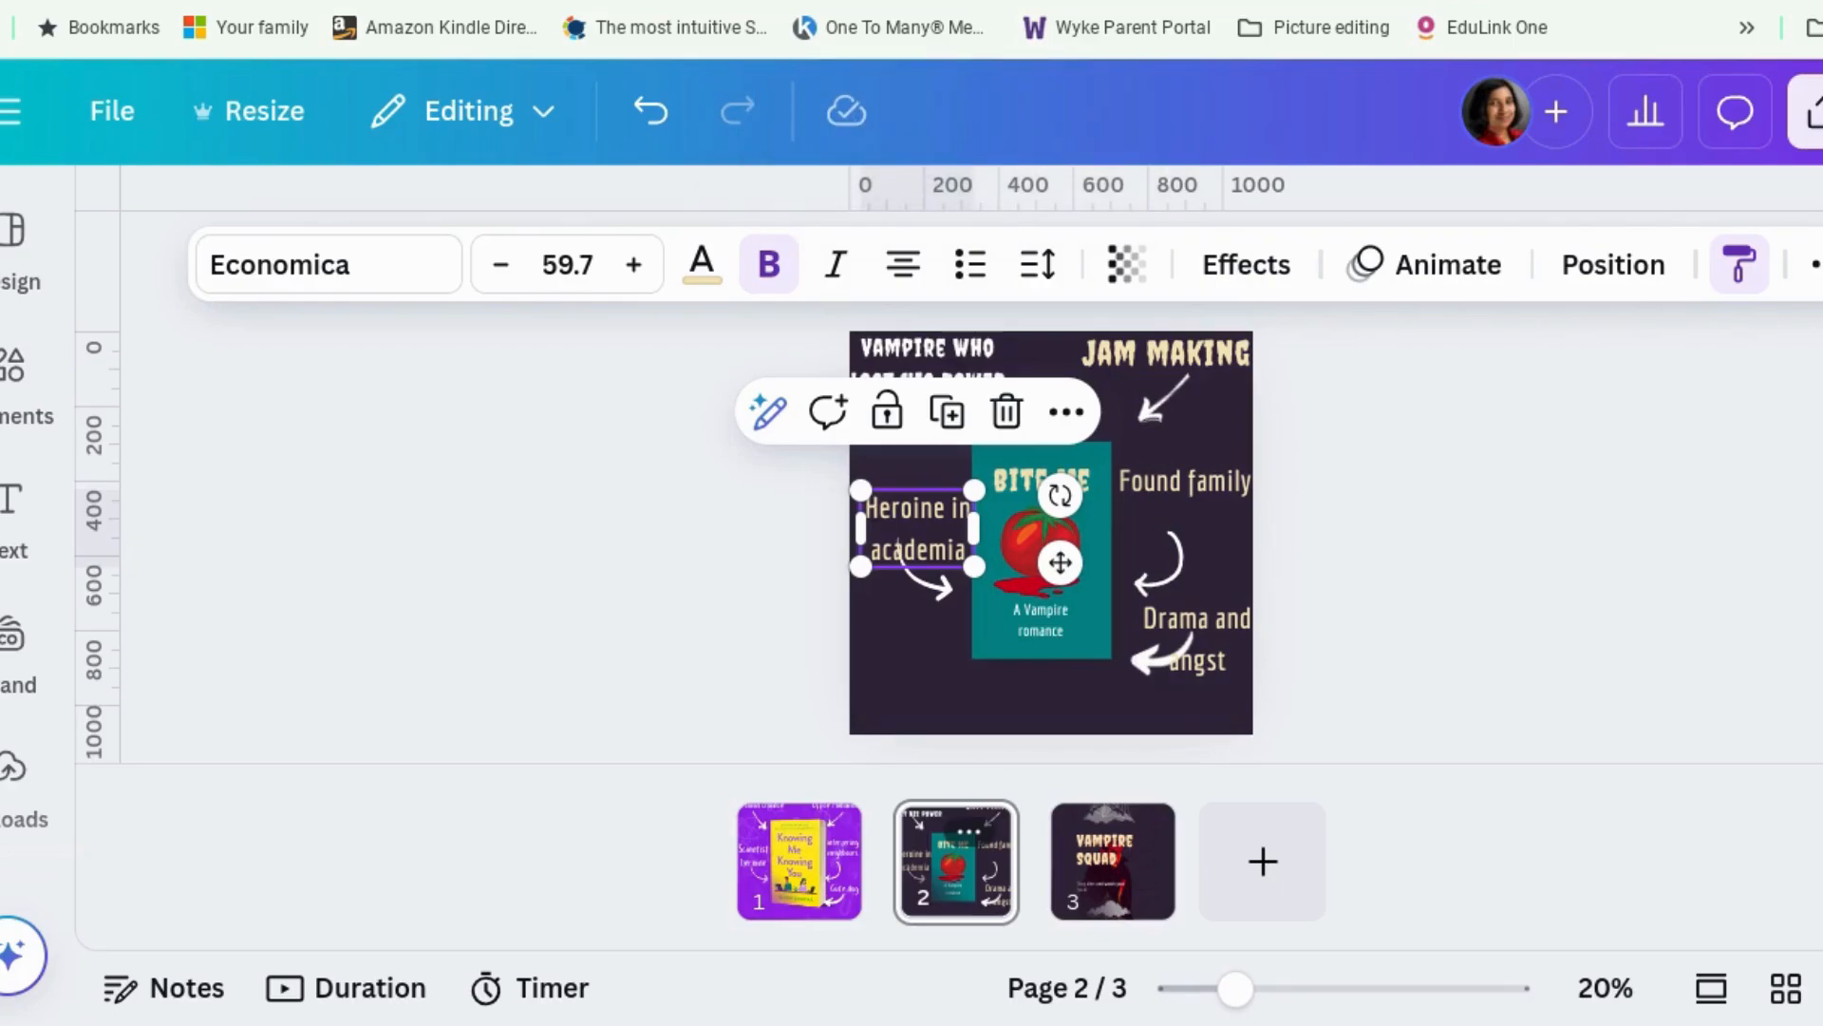
pyautogui.click(948, 349)
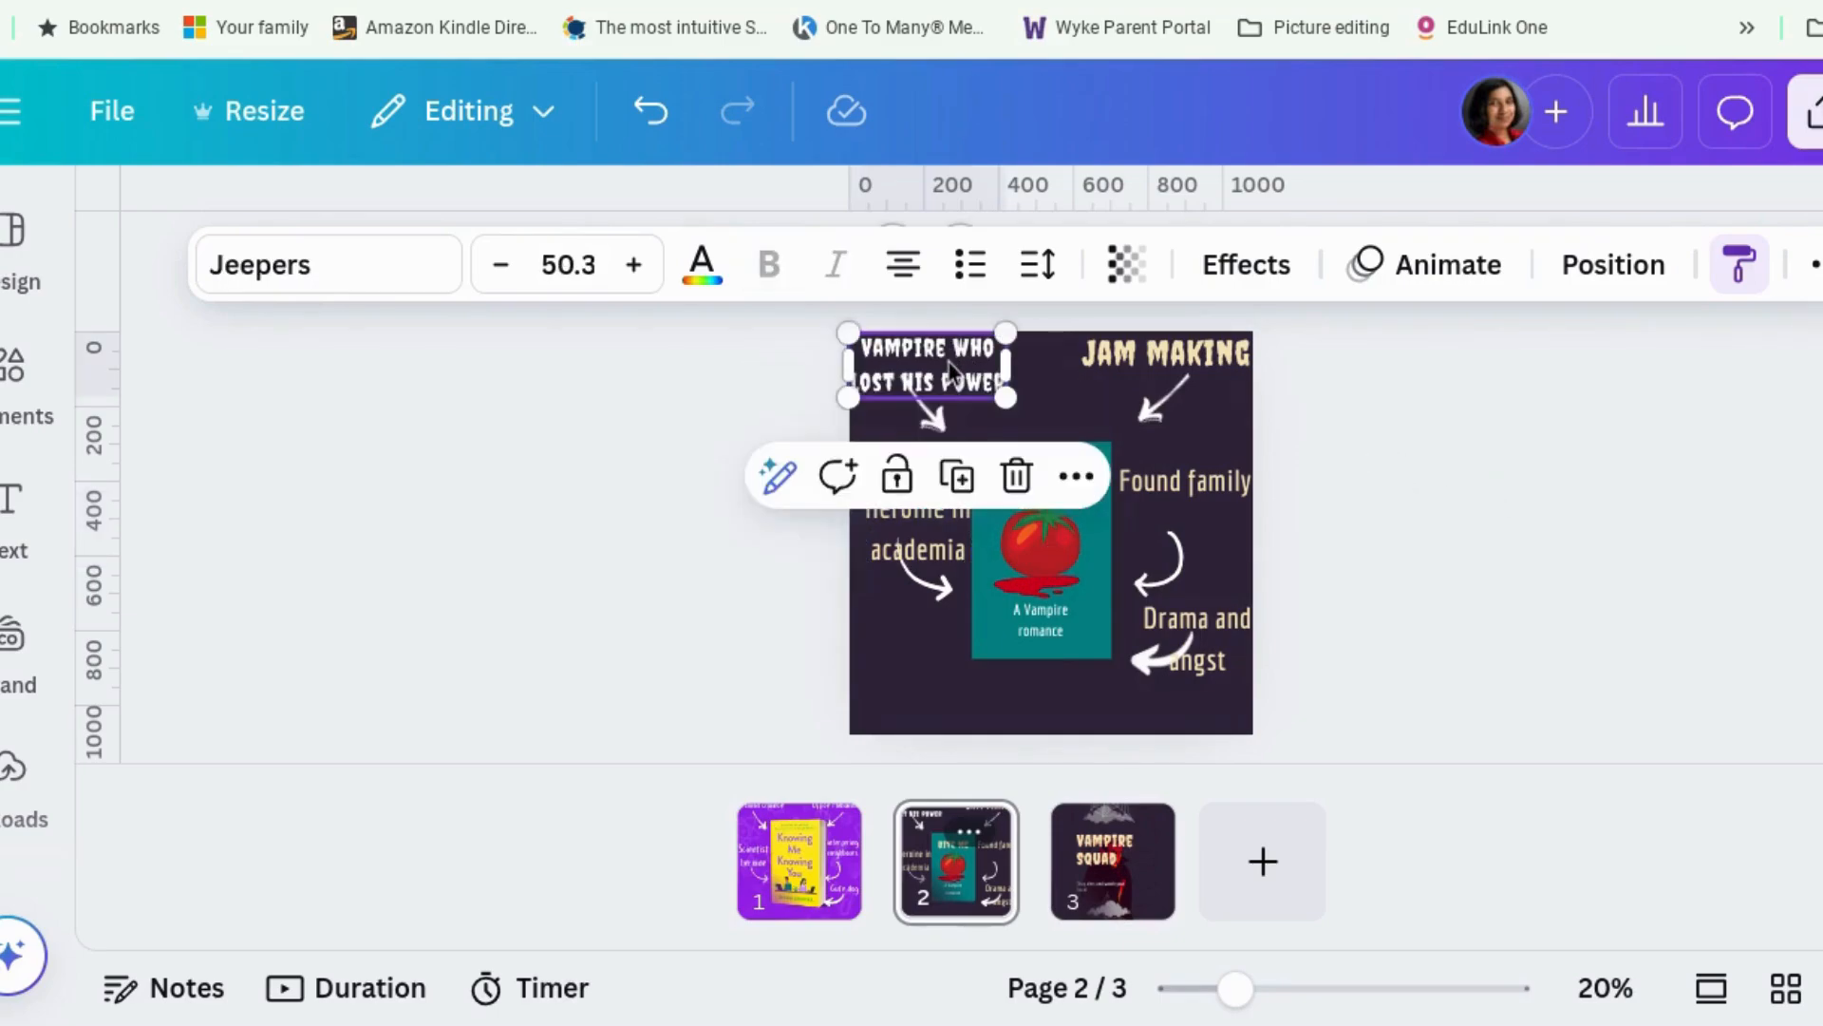
pyautogui.click(903, 378)
pyautogui.click(1210, 370)
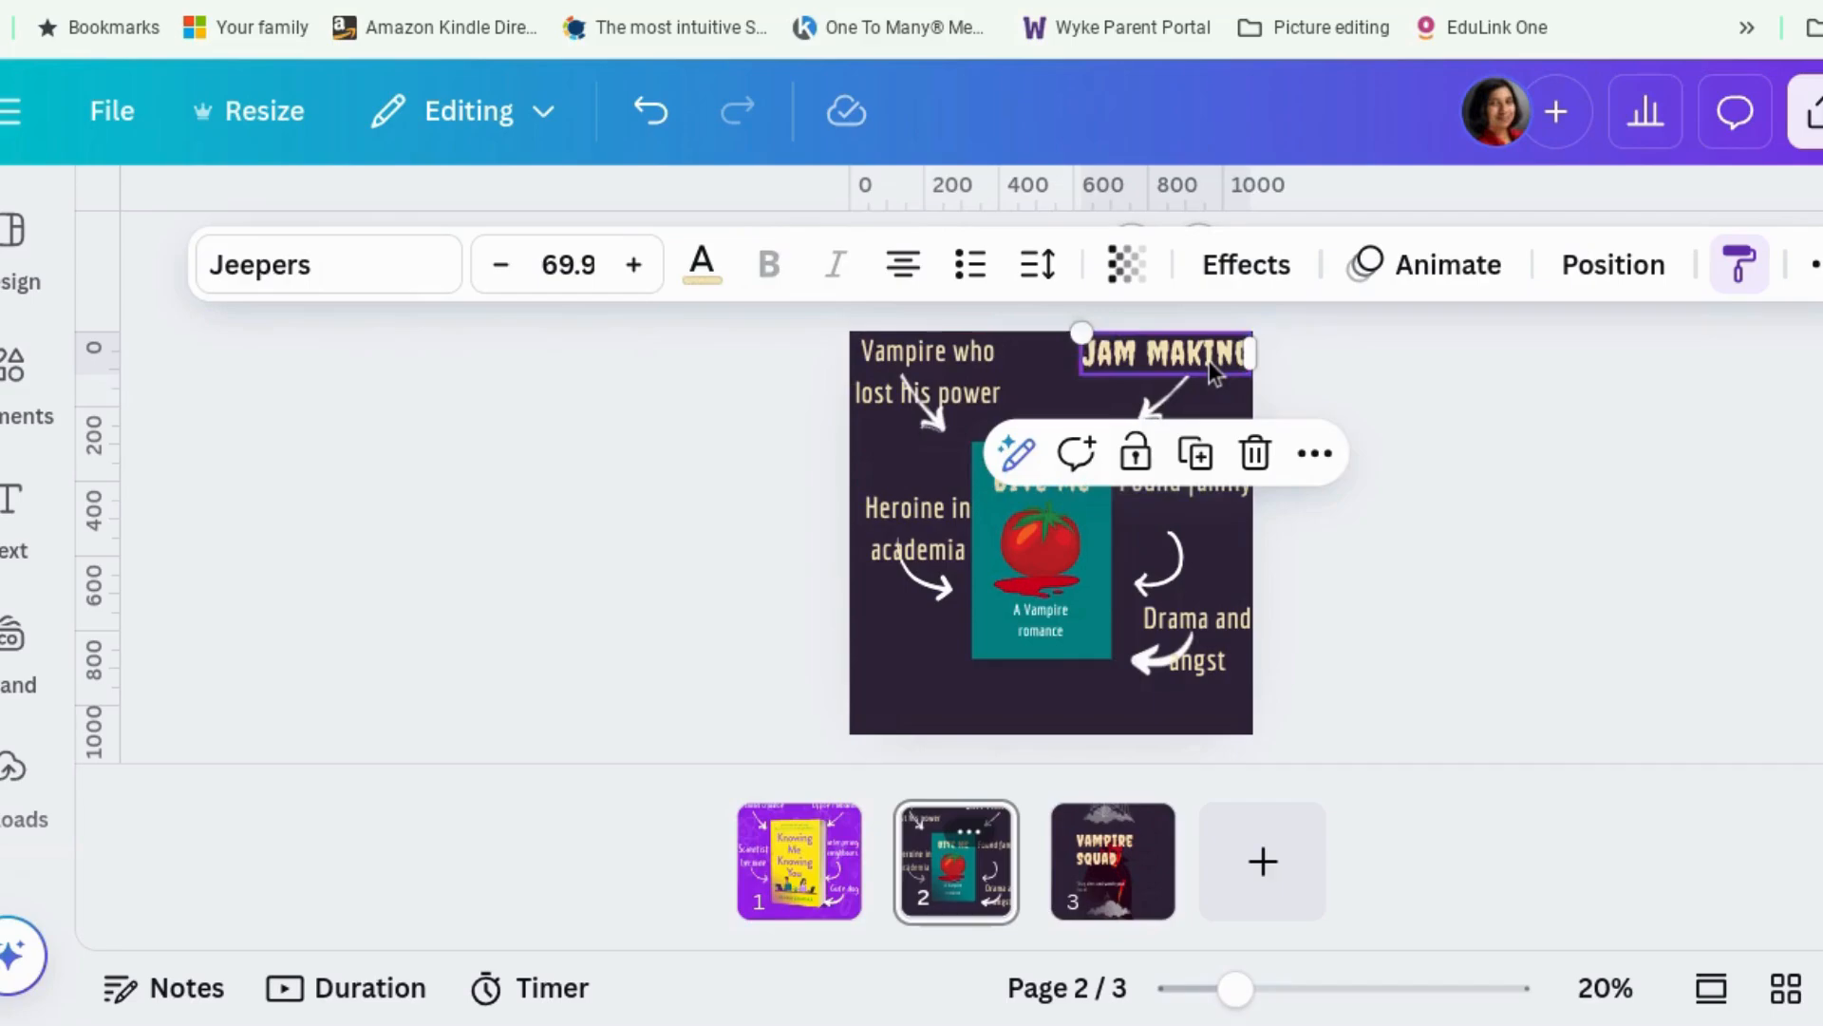
pyautogui.click(1500, 581)
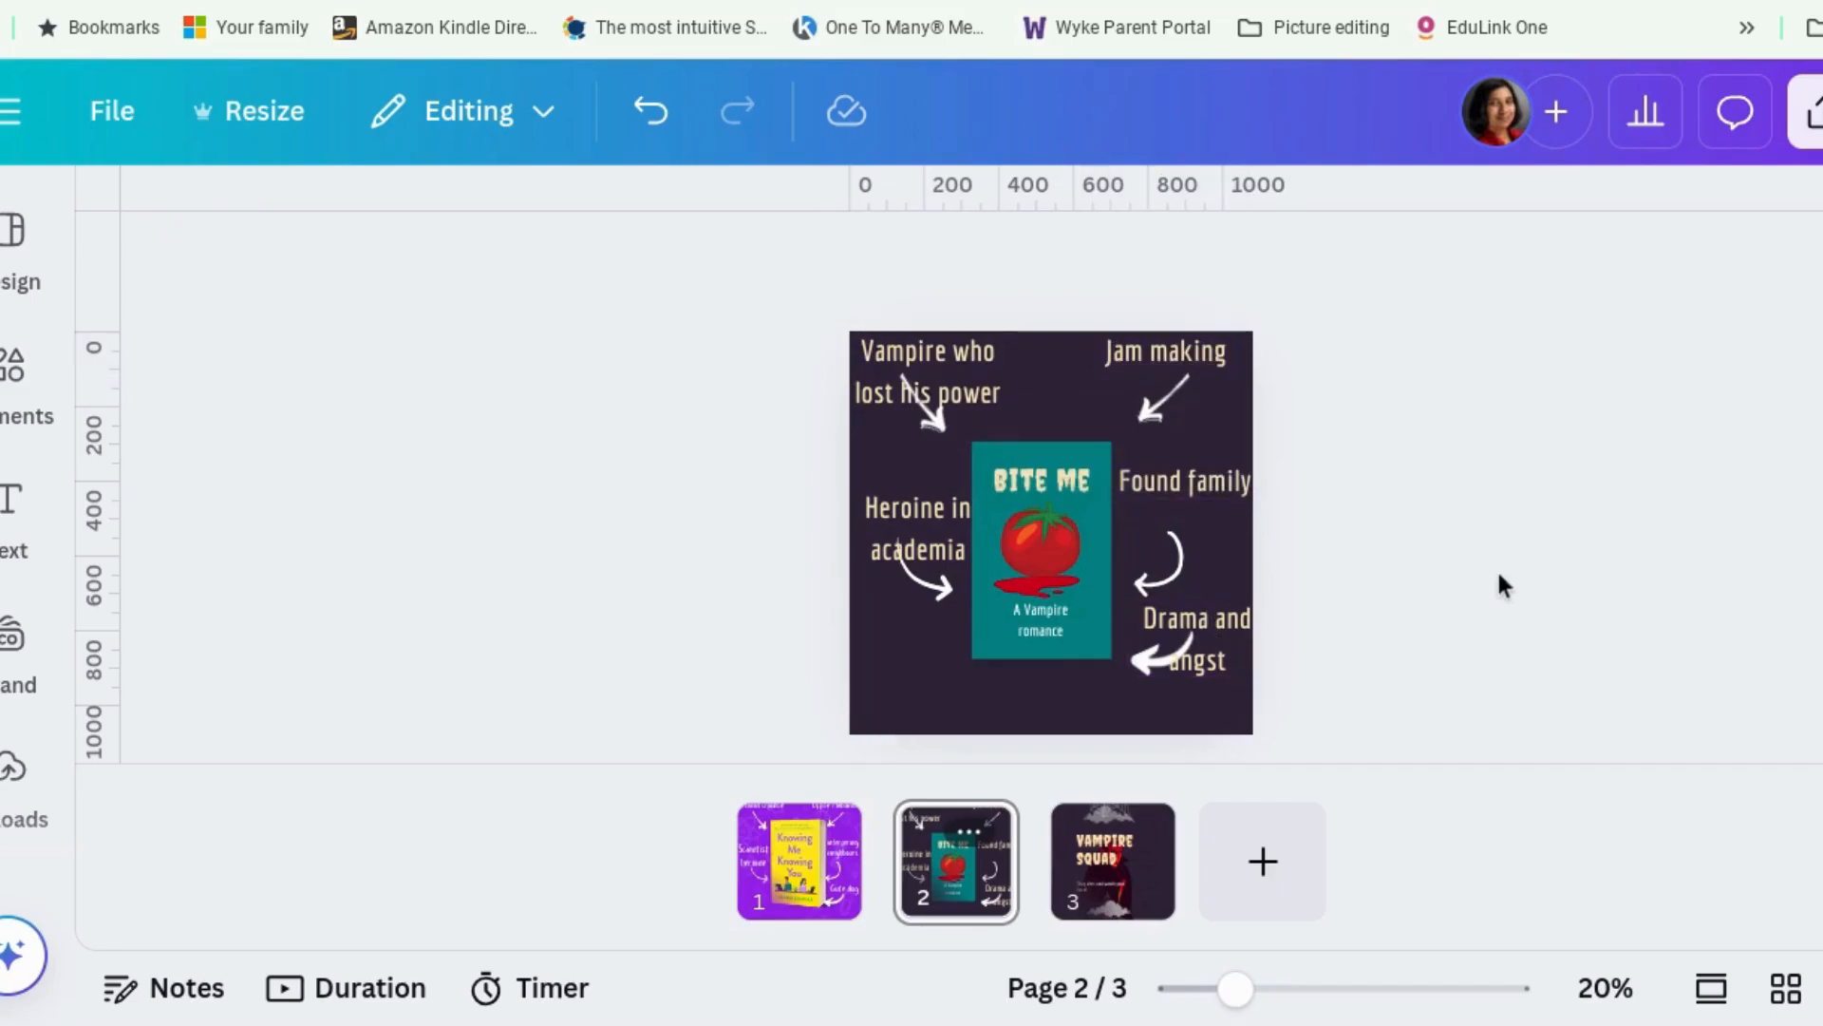
# Step: Move the curved arrow below "Heroine in academia" slightly down and to the right so it clears the text
pyautogui.click(916, 584)
pyautogui.moveTo(926, 596); pyautogui.dragTo(933, 611)
pyautogui.click(1650, 585)
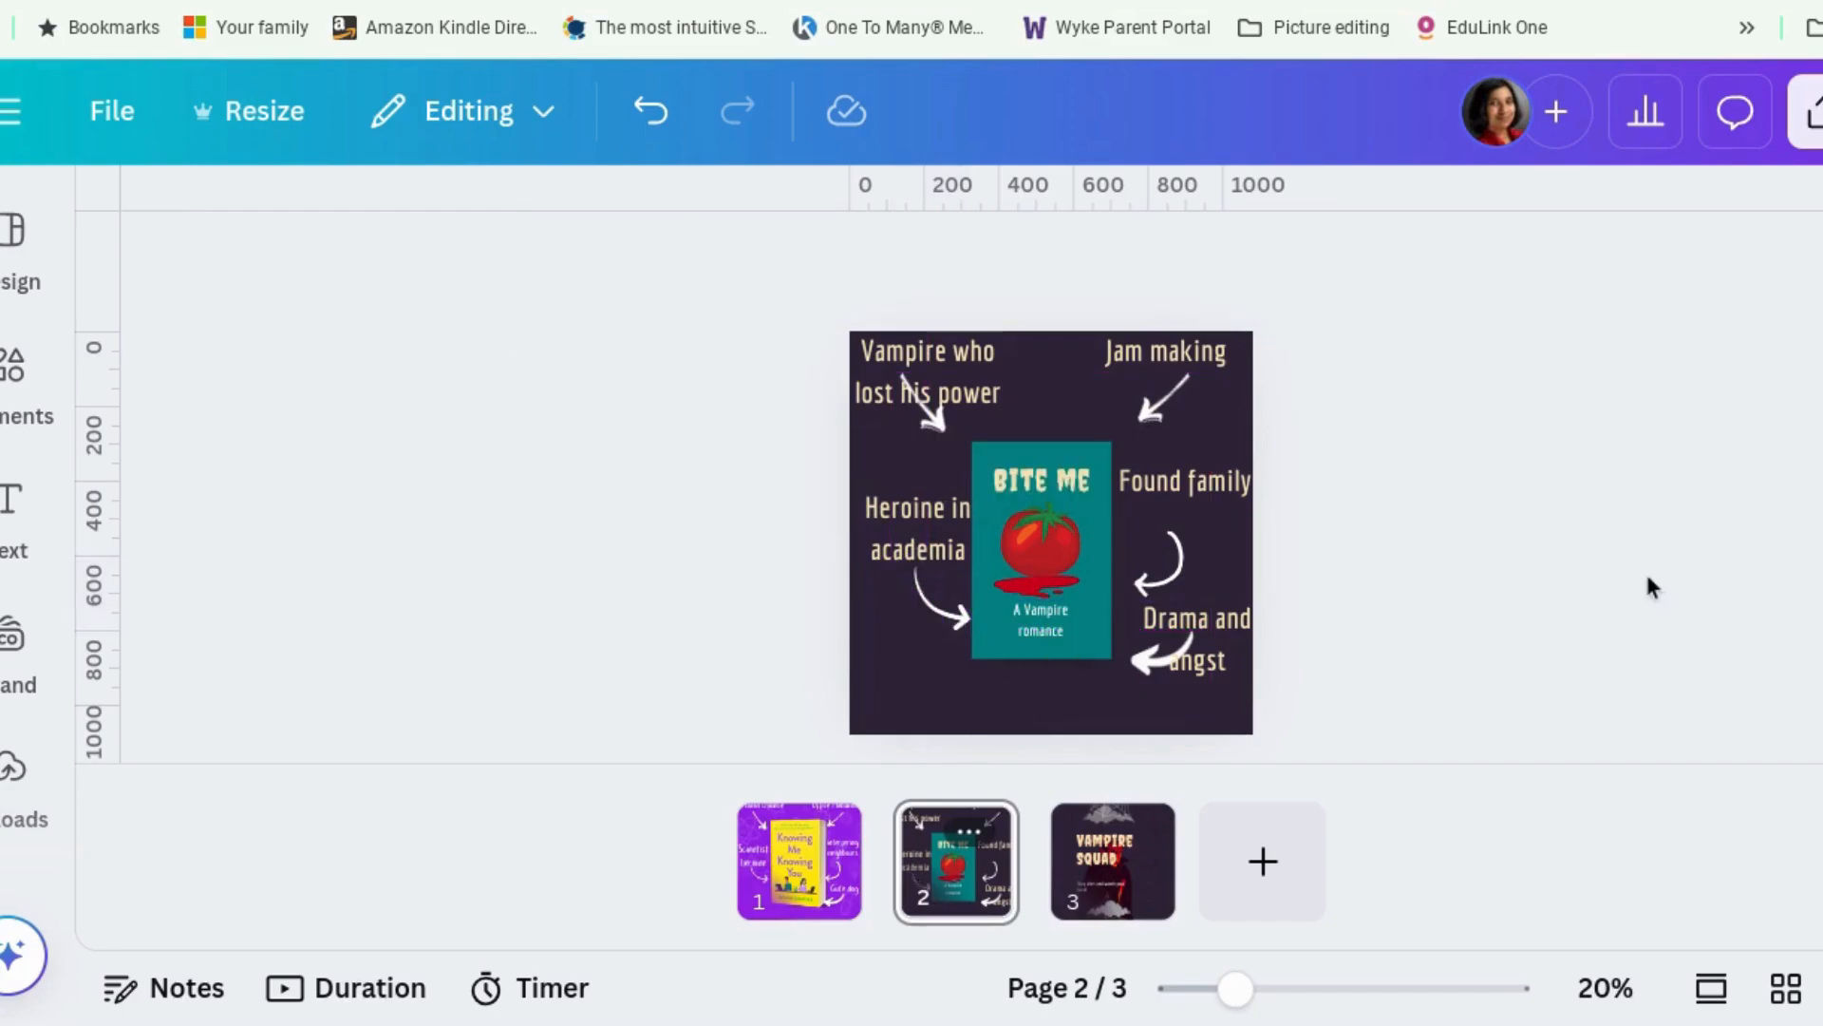
# Step: Move the lower spider web from the vampire template on page 3 to the upper-right corner of the page 2 graphic
pyautogui.click(1144, 888)
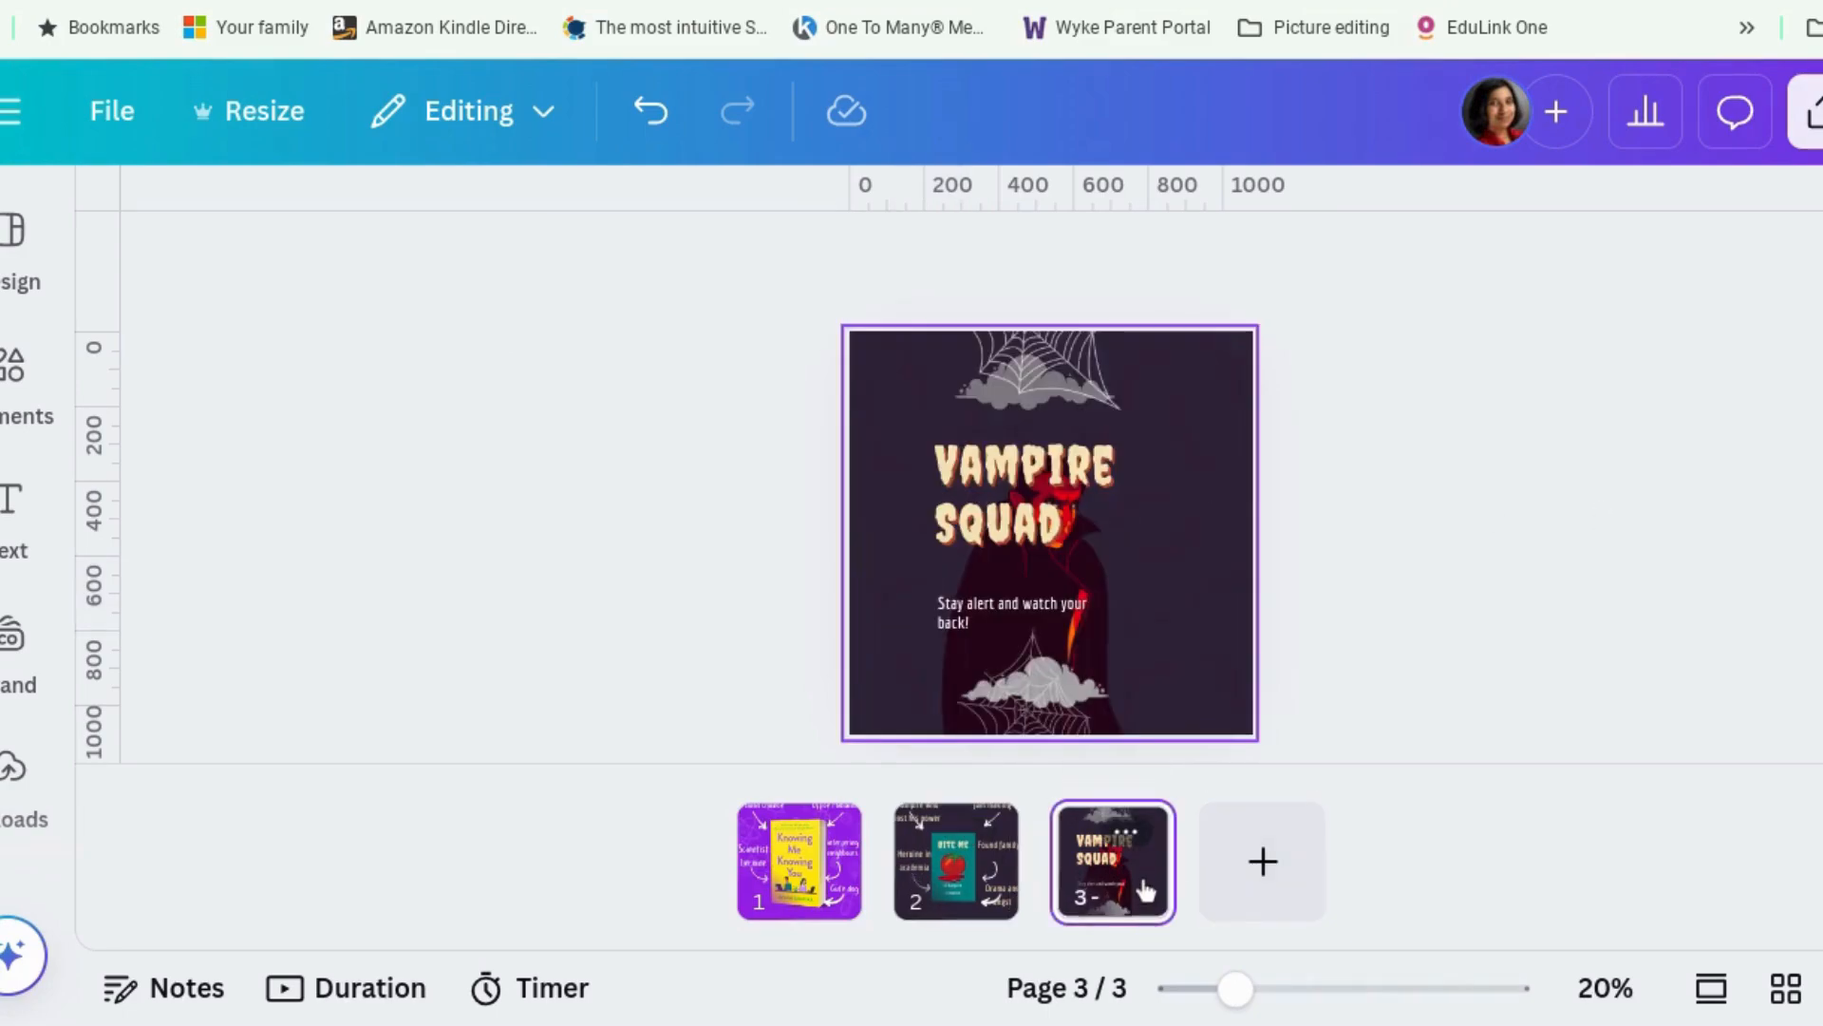
pyautogui.click(1063, 380)
pyautogui.press('Escape')
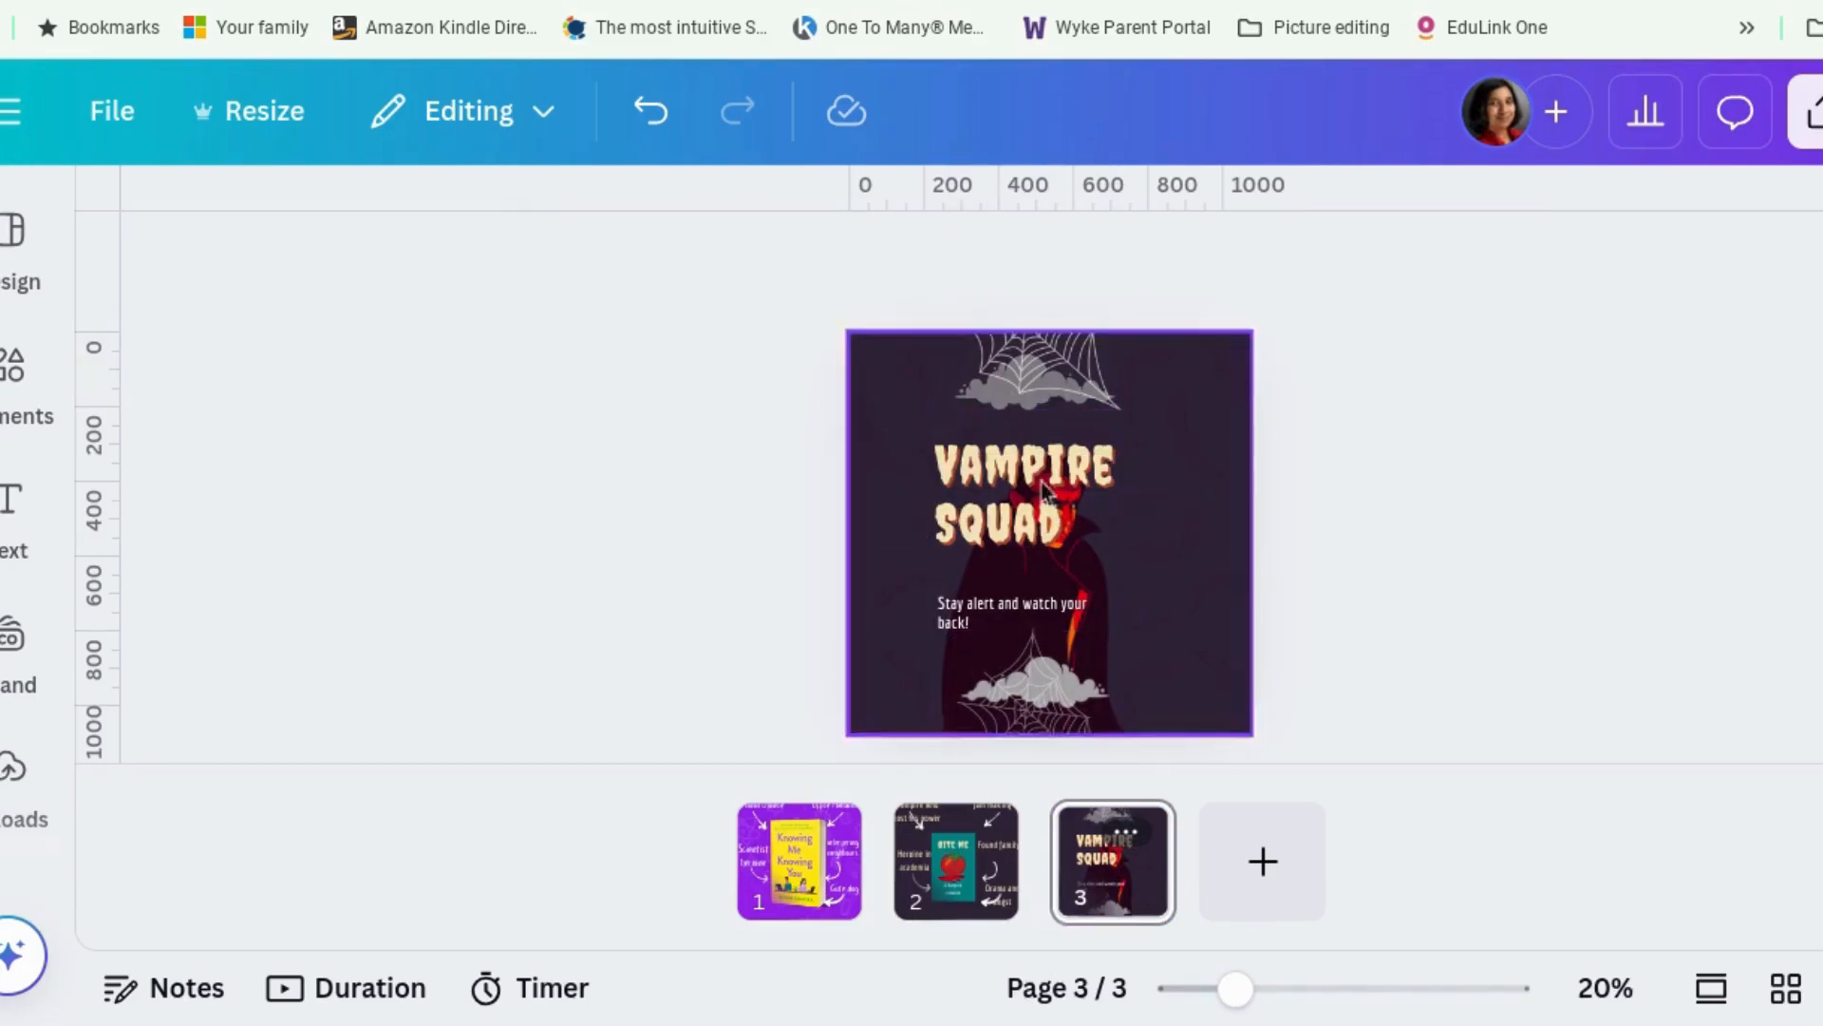
pyautogui.click(1058, 703)
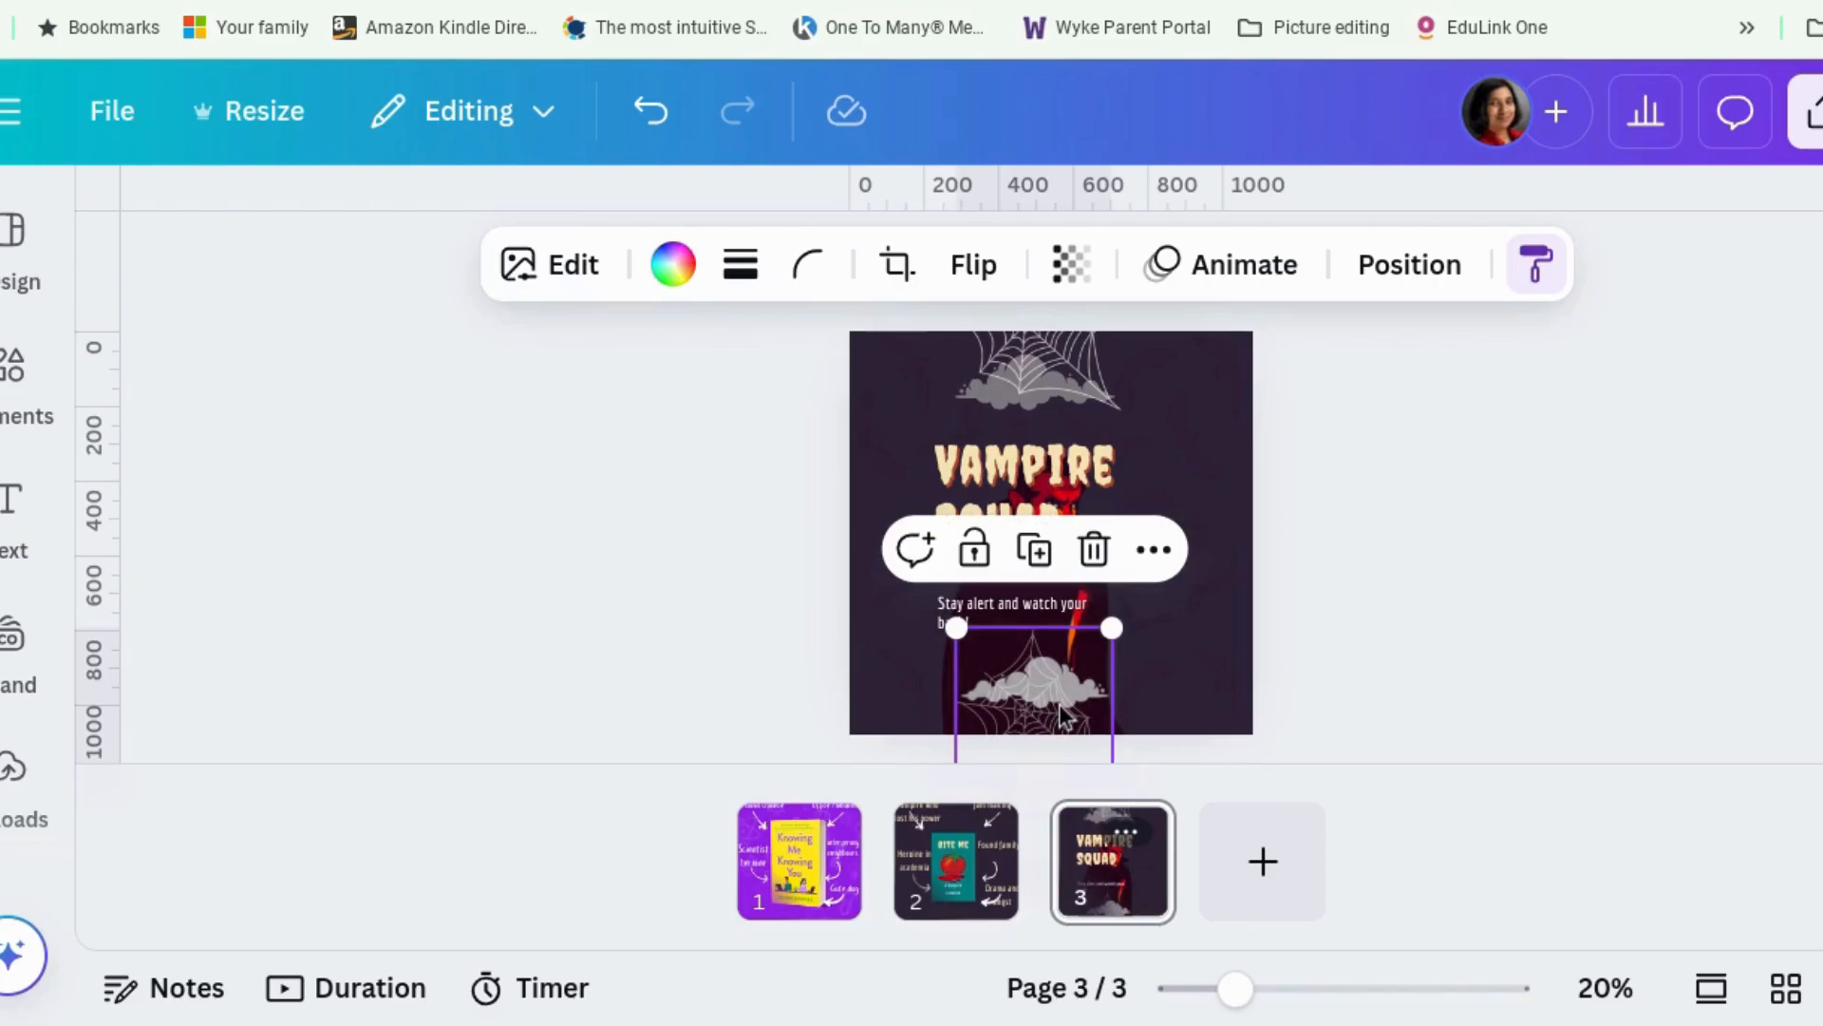
pyautogui.moveTo(1058, 703); pyautogui.dragTo(993, 872)
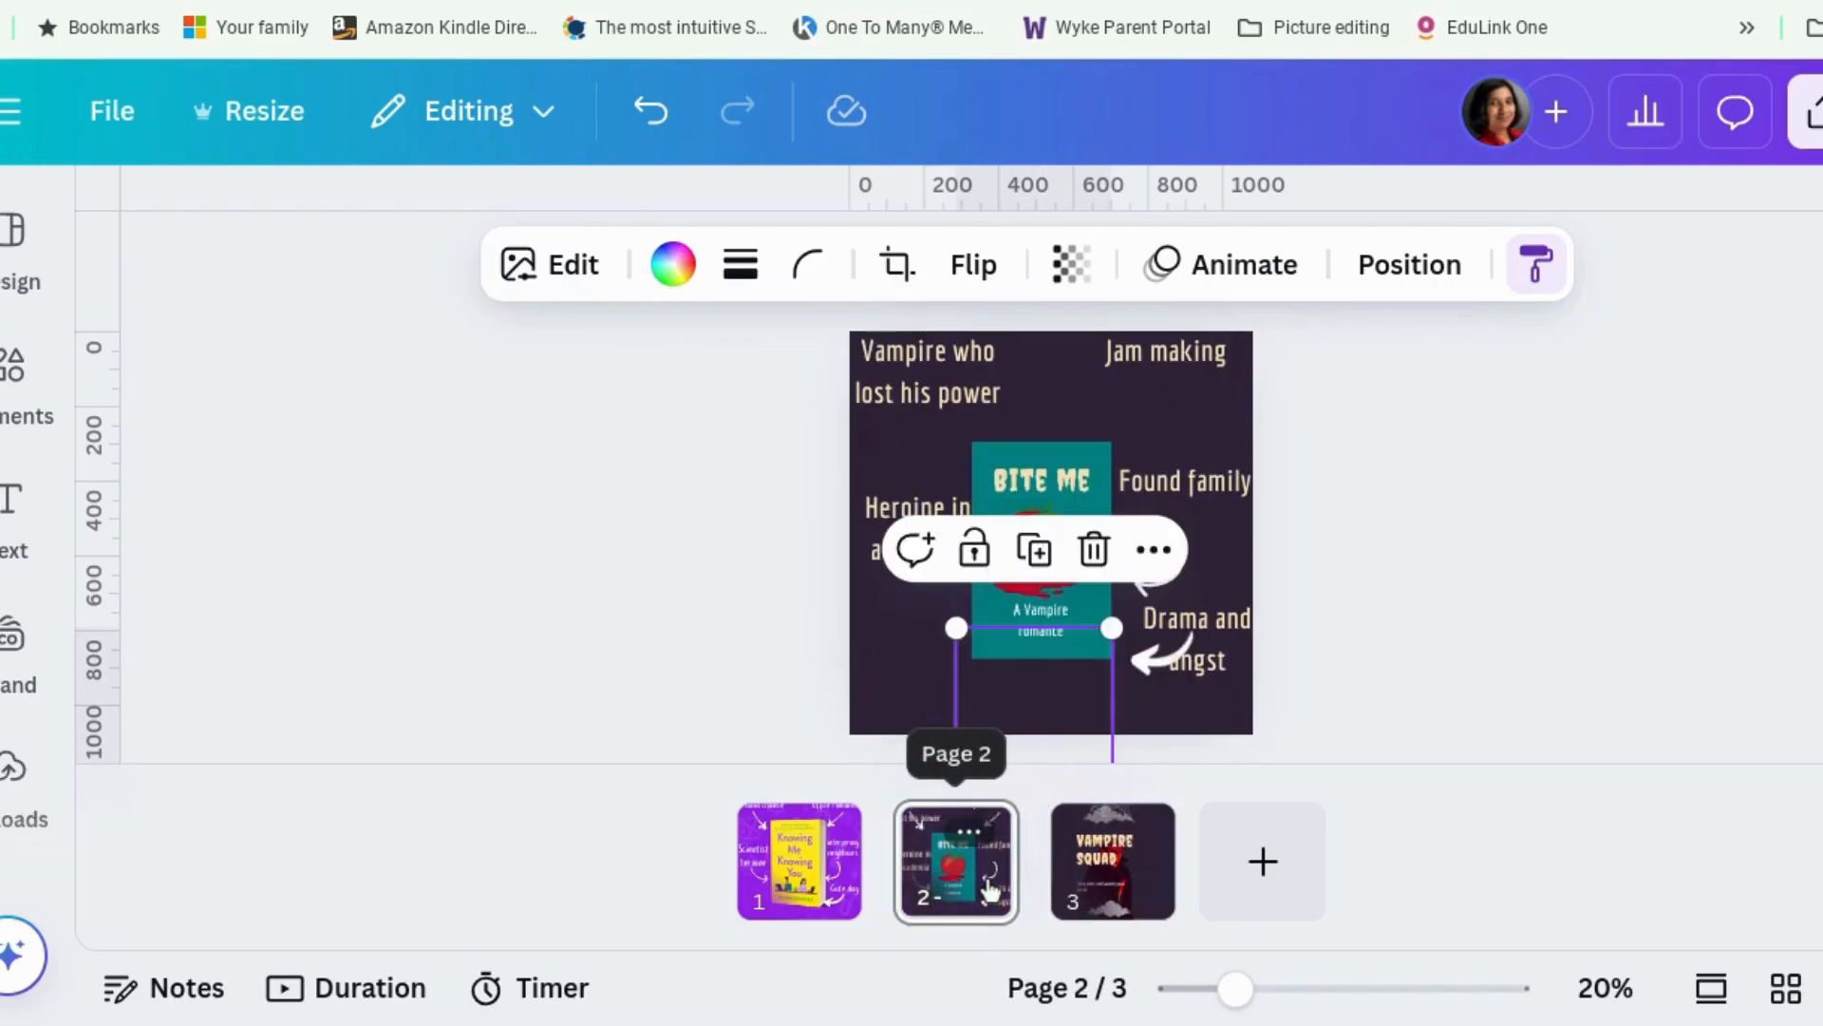
pyautogui.click(1418, 637)
pyautogui.moveTo(1073, 646); pyautogui.dragTo(1236, 331)
# Step: Move the template's two grey clouds to page 2, one beneath "Vampire who lost his power" and one beneath "Drama and angst"
pyautogui.click(1086, 812)
pyautogui.moveTo(1031, 680); pyautogui.dragTo(952, 903)
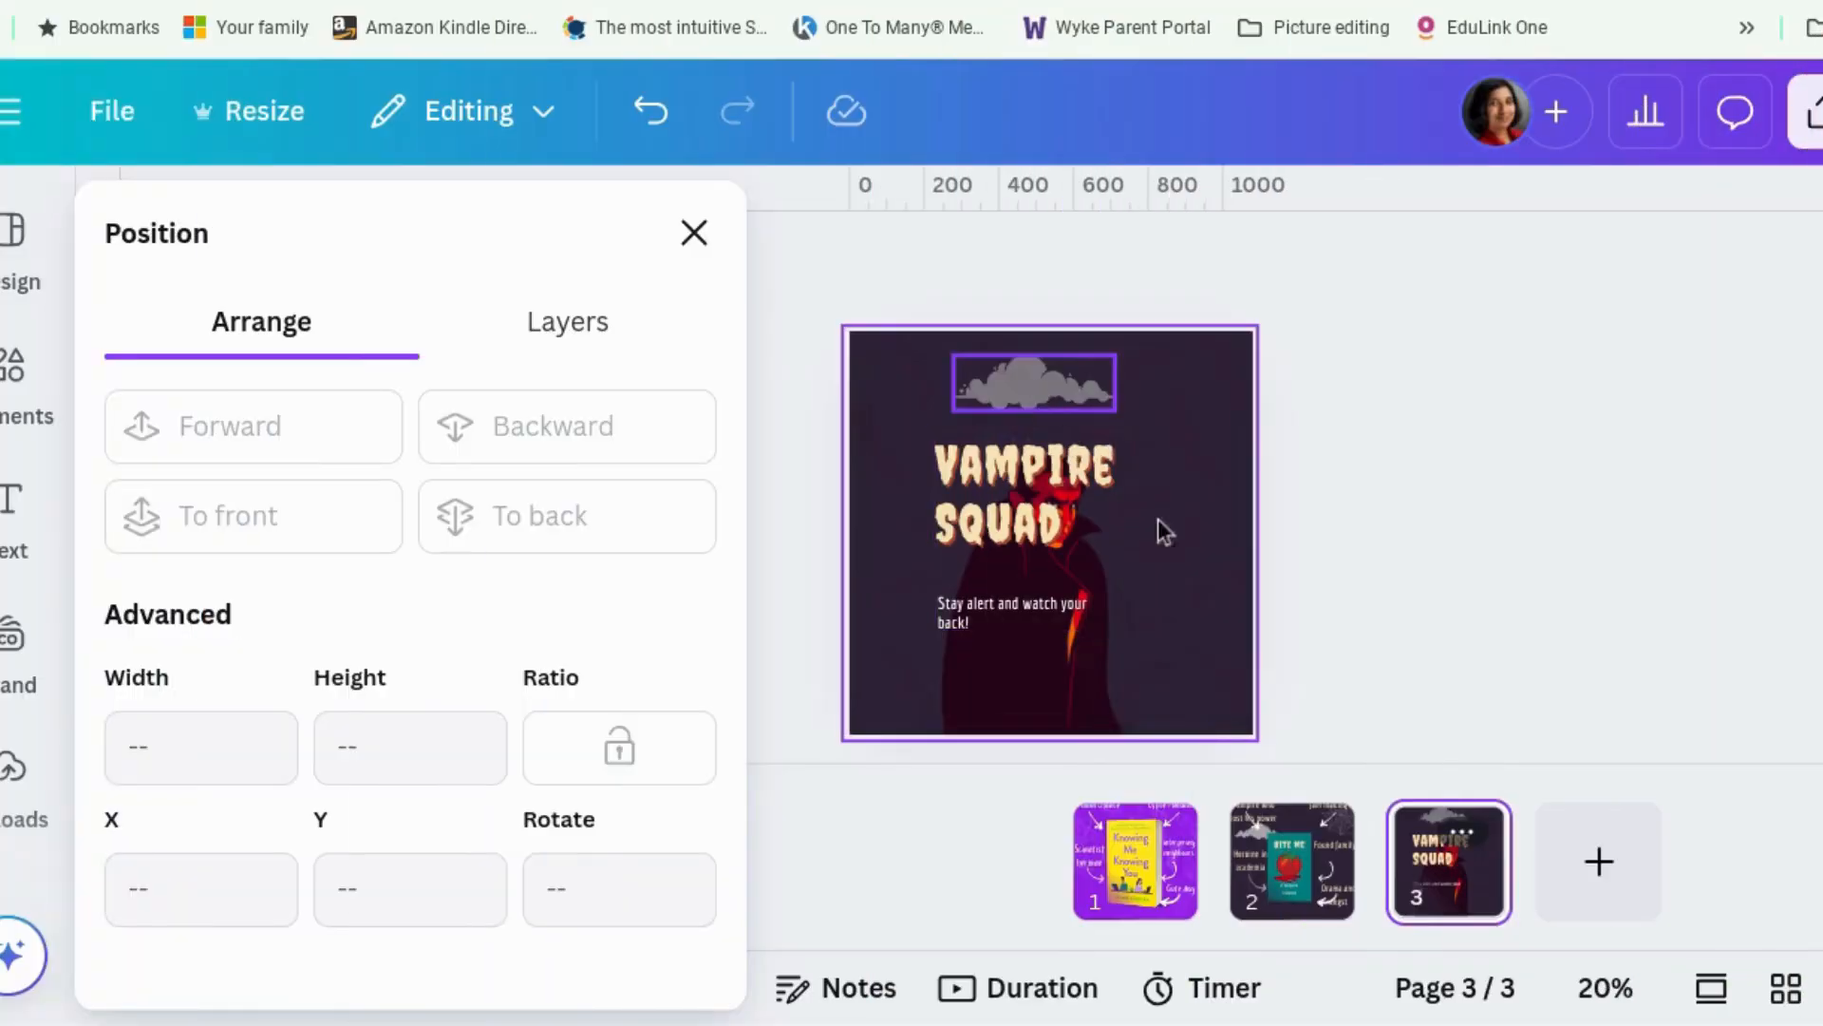
pyautogui.moveTo(1033, 380); pyautogui.dragTo(1146, 704)
pyautogui.click(1401, 562)
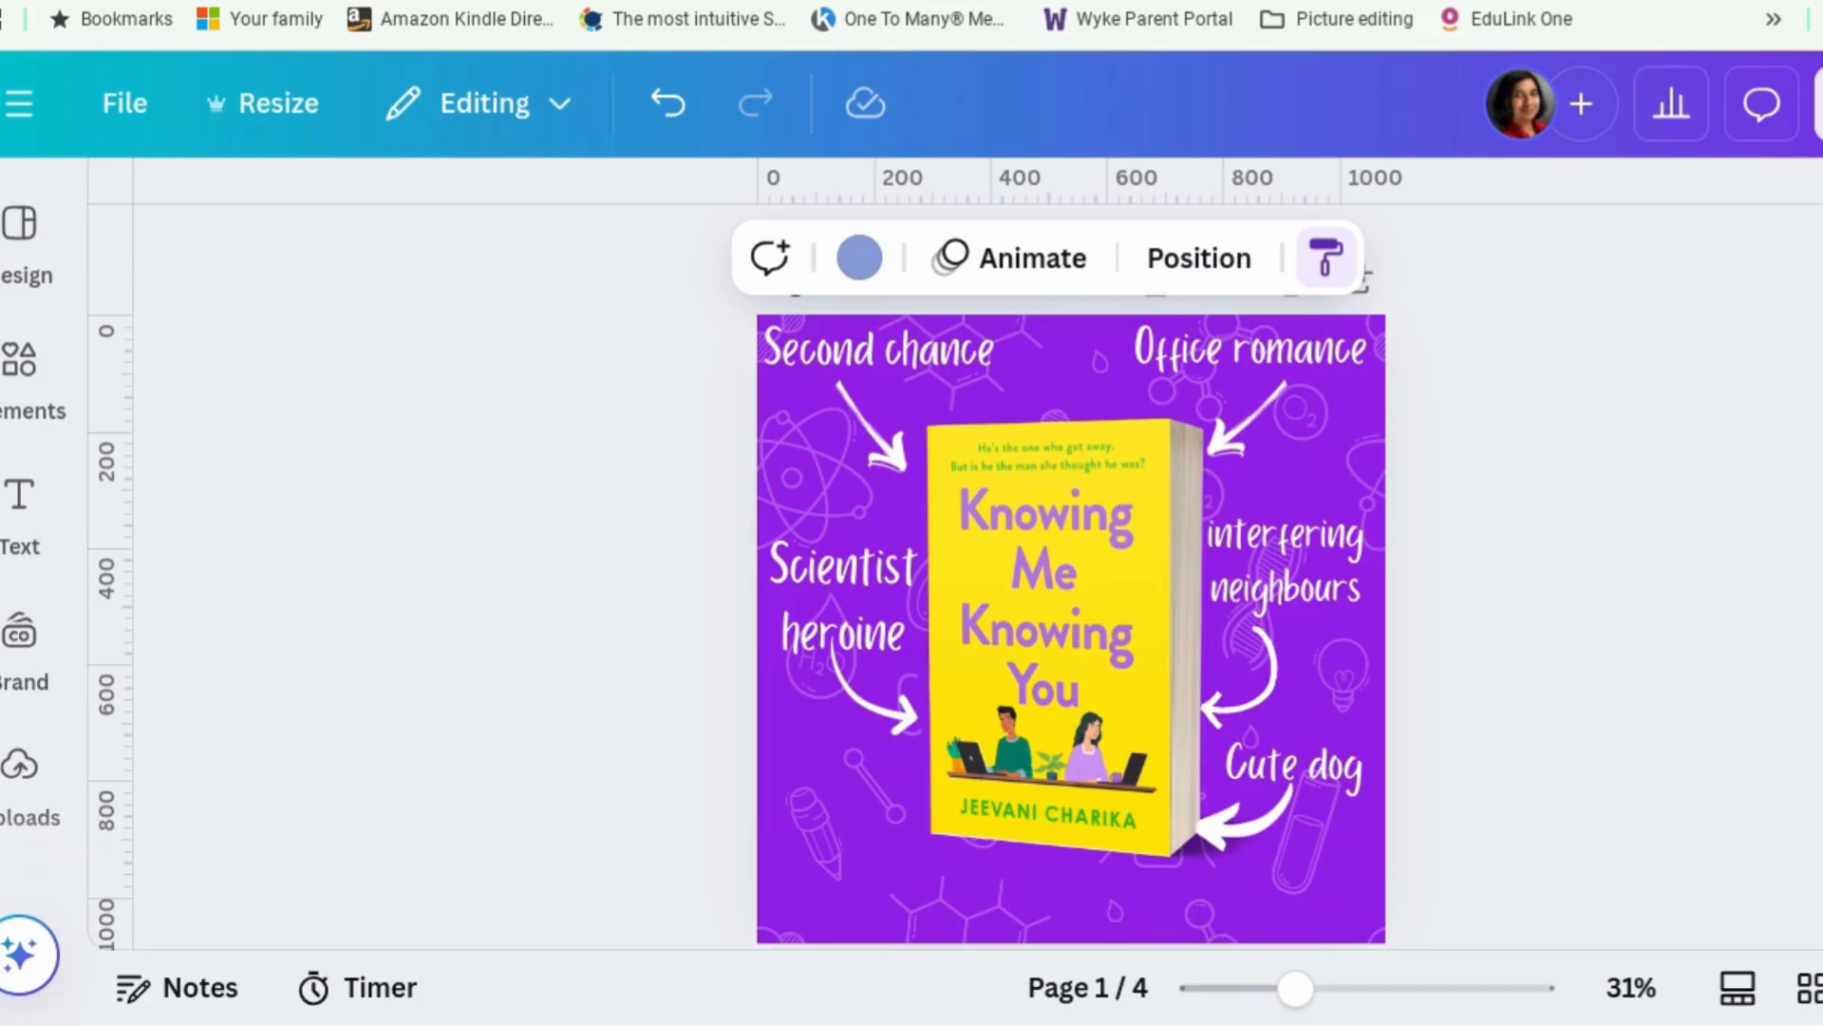
# Step: Compare the book trope graphics on pages 1 to 3, checking their backgrounds, text styles and arrows
pyautogui.scroll(-5, 1481, 612)
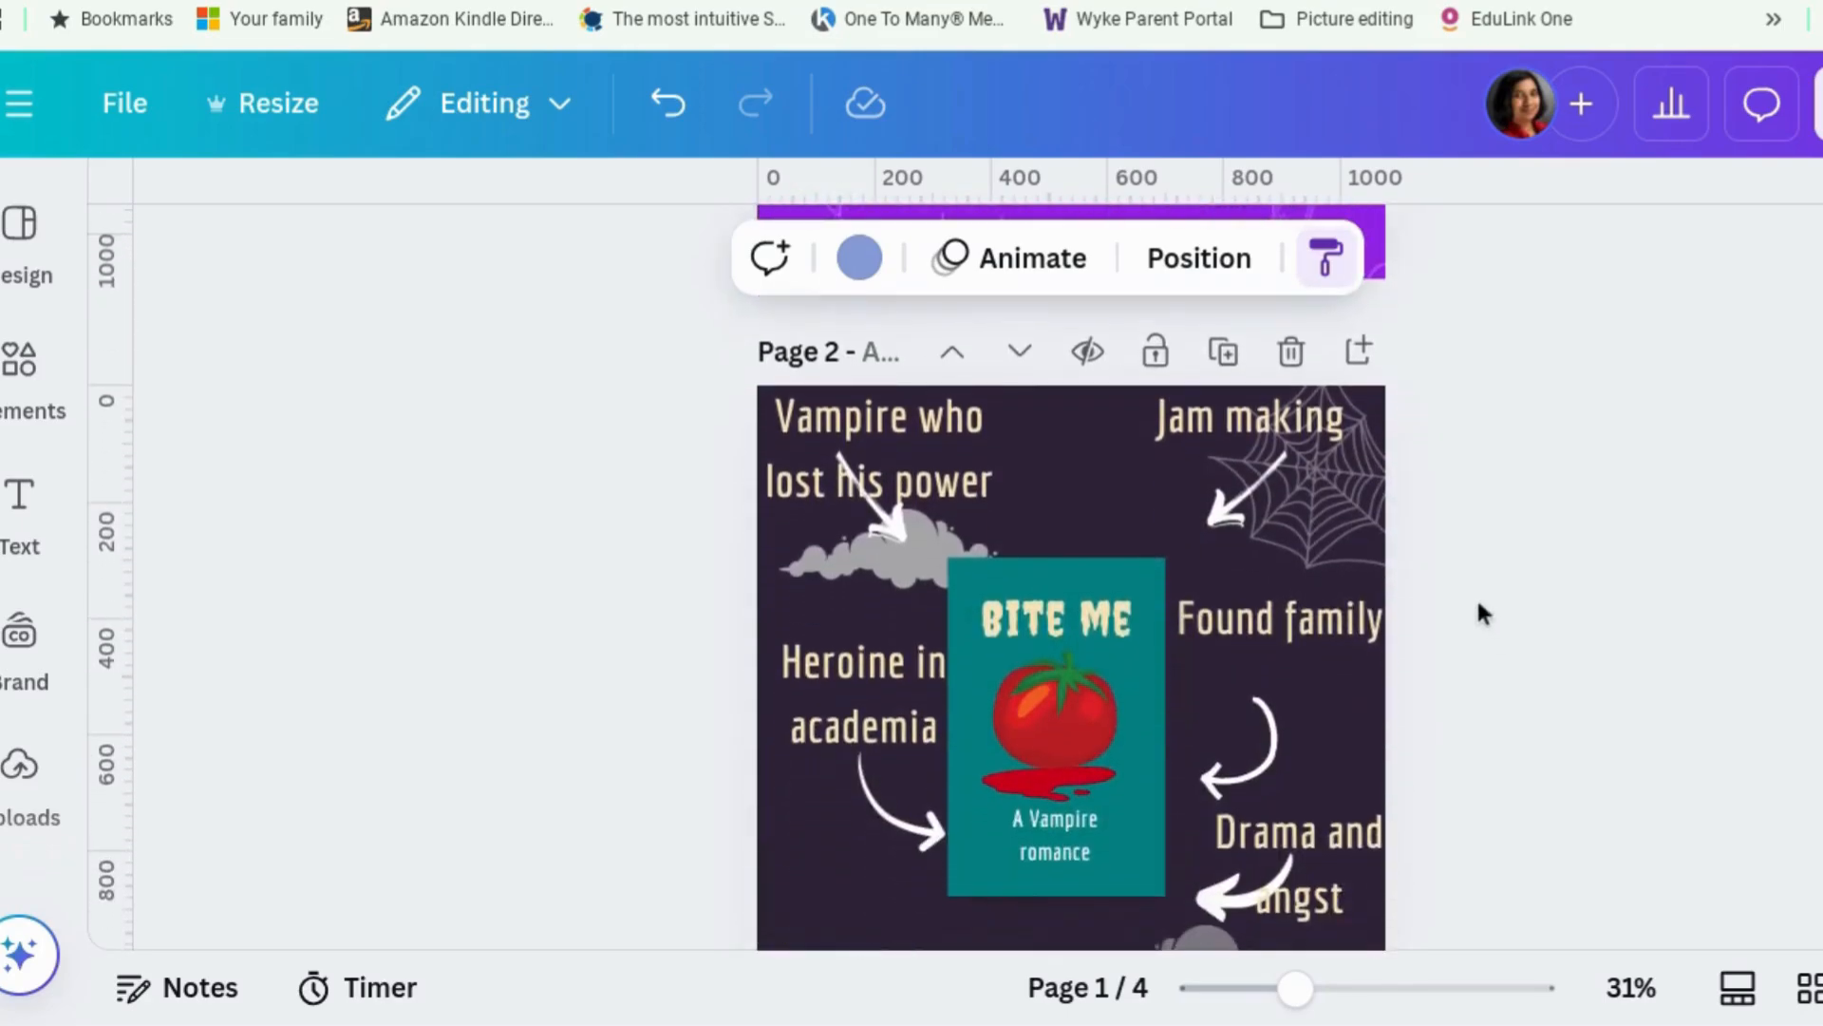
pyautogui.scroll(-1, 1482, 613)
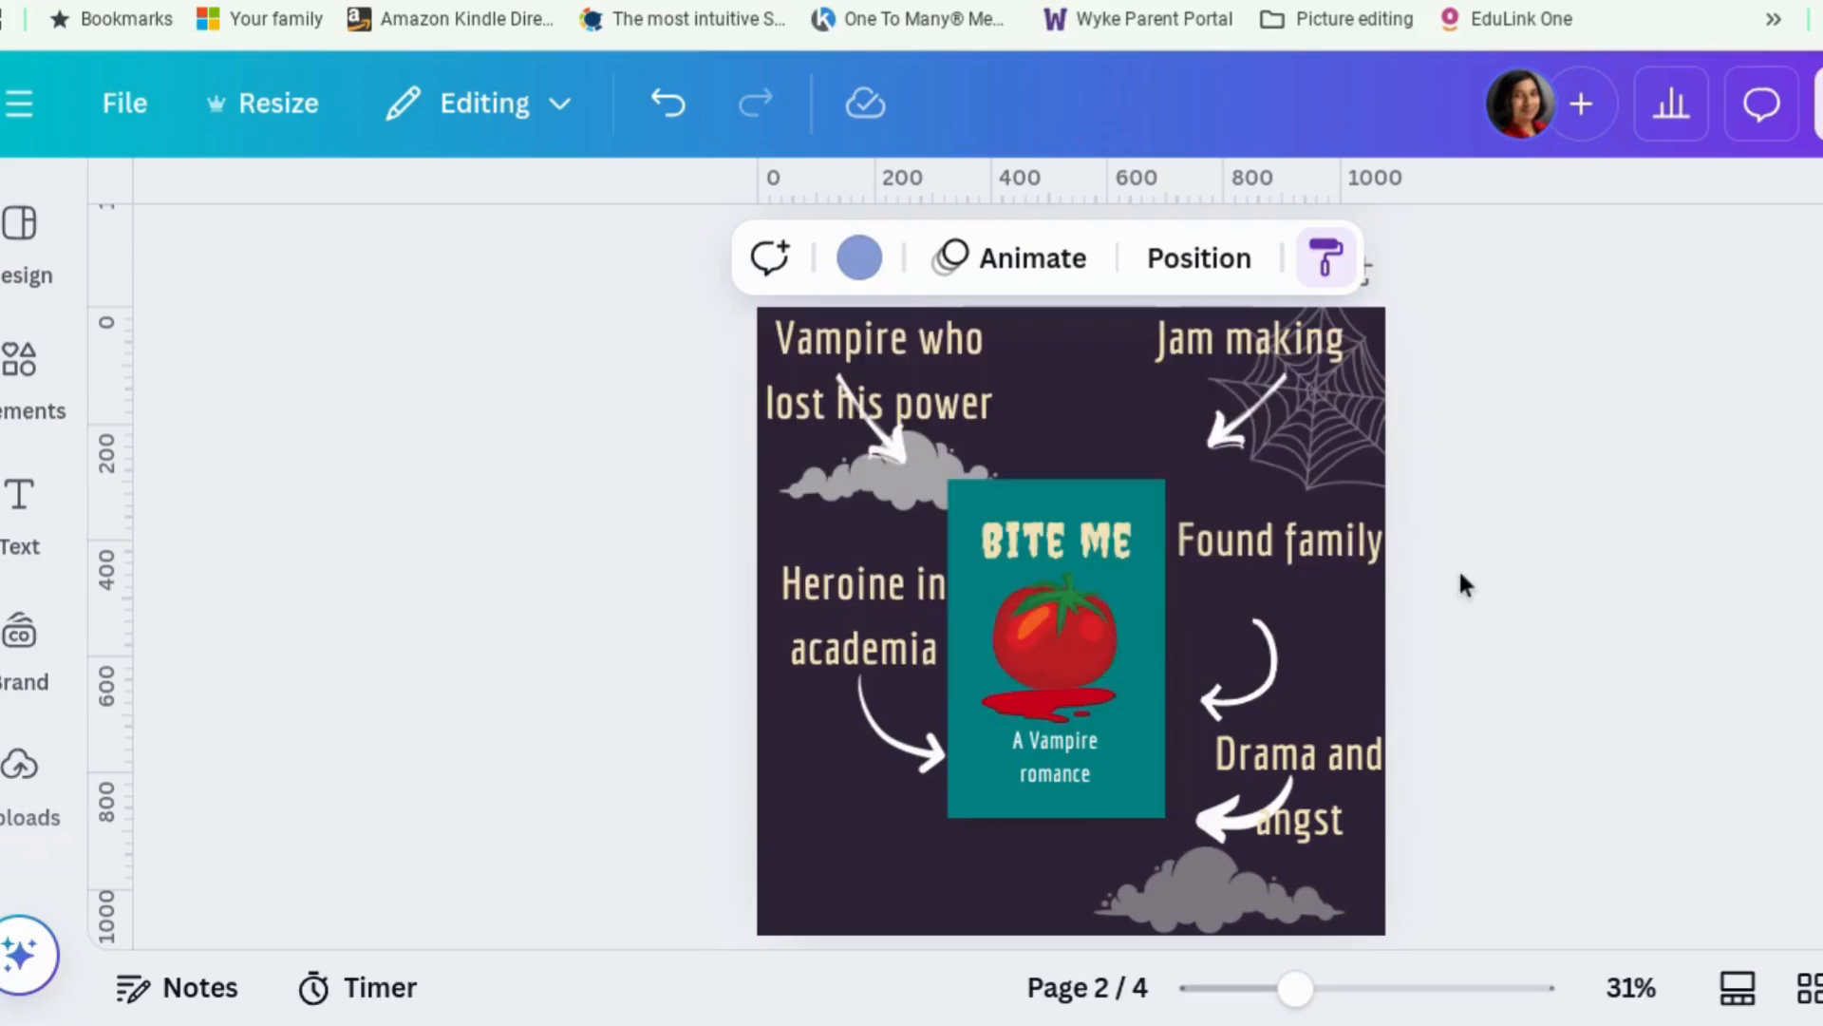
pyautogui.scroll(3, 1461, 575)
pyautogui.scroll(5, 1461, 575)
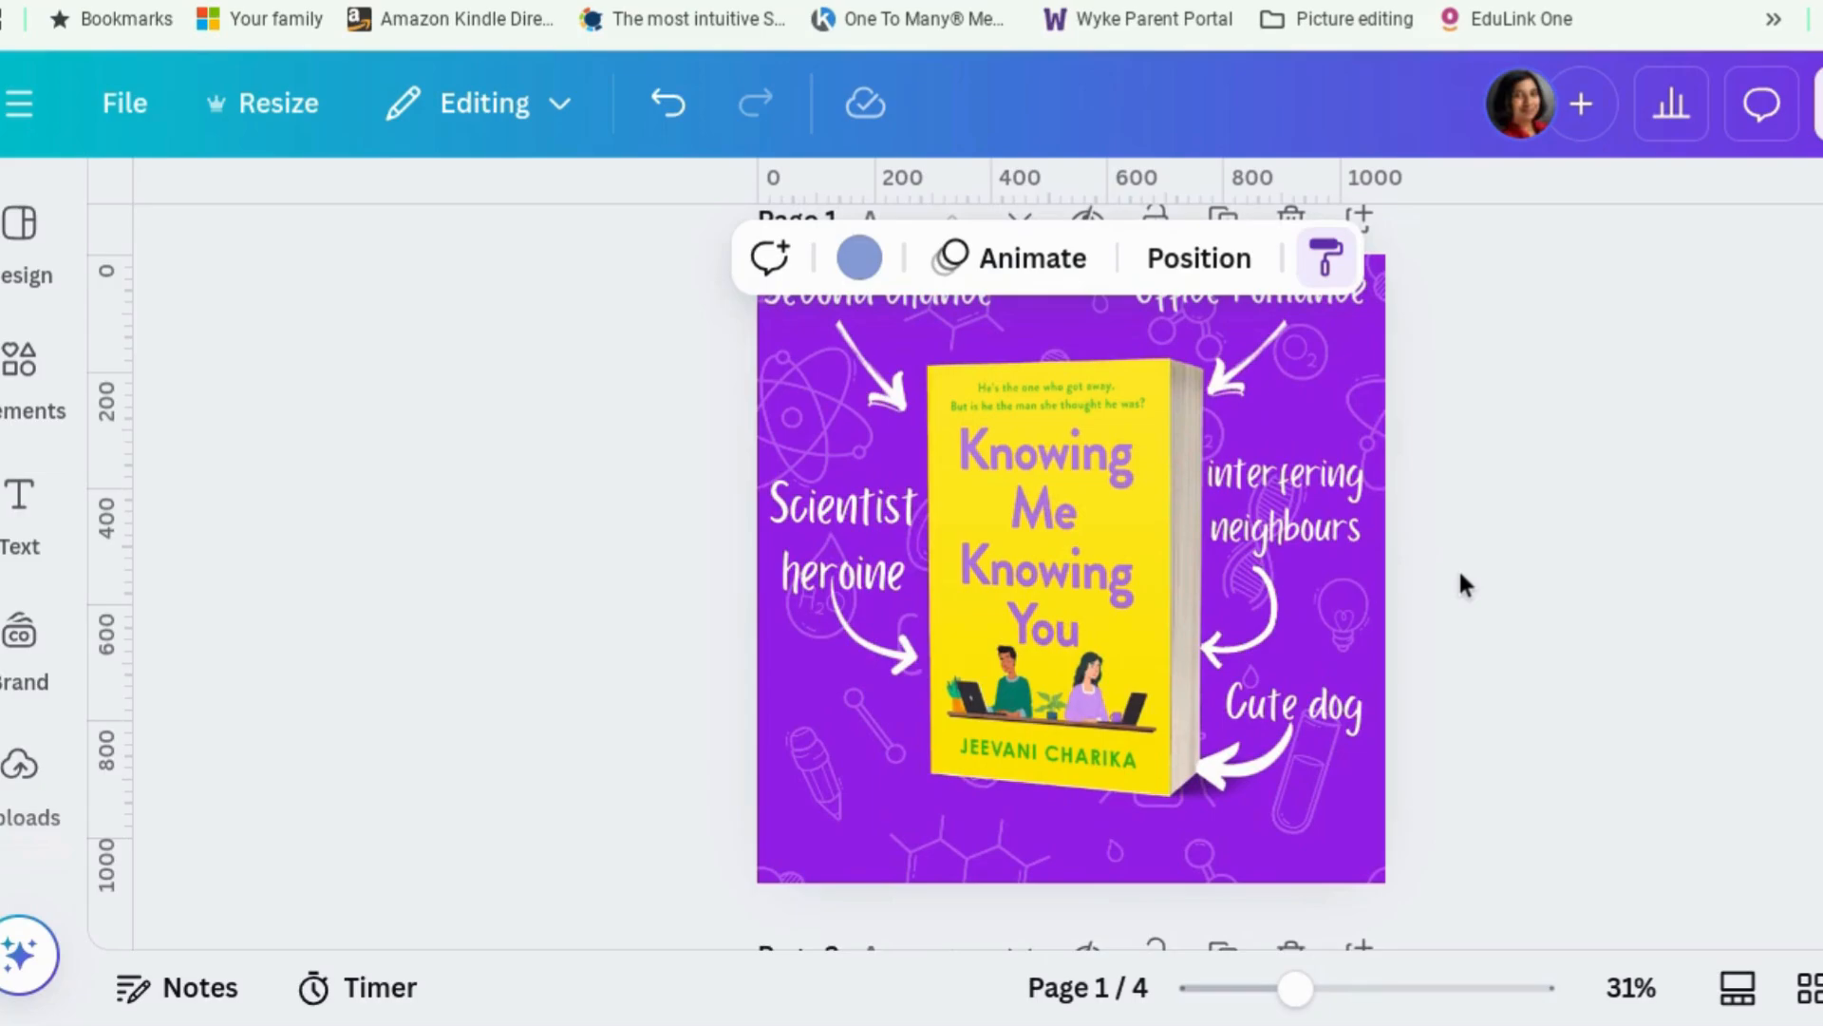
pyautogui.scroll(-10, 1459, 574)
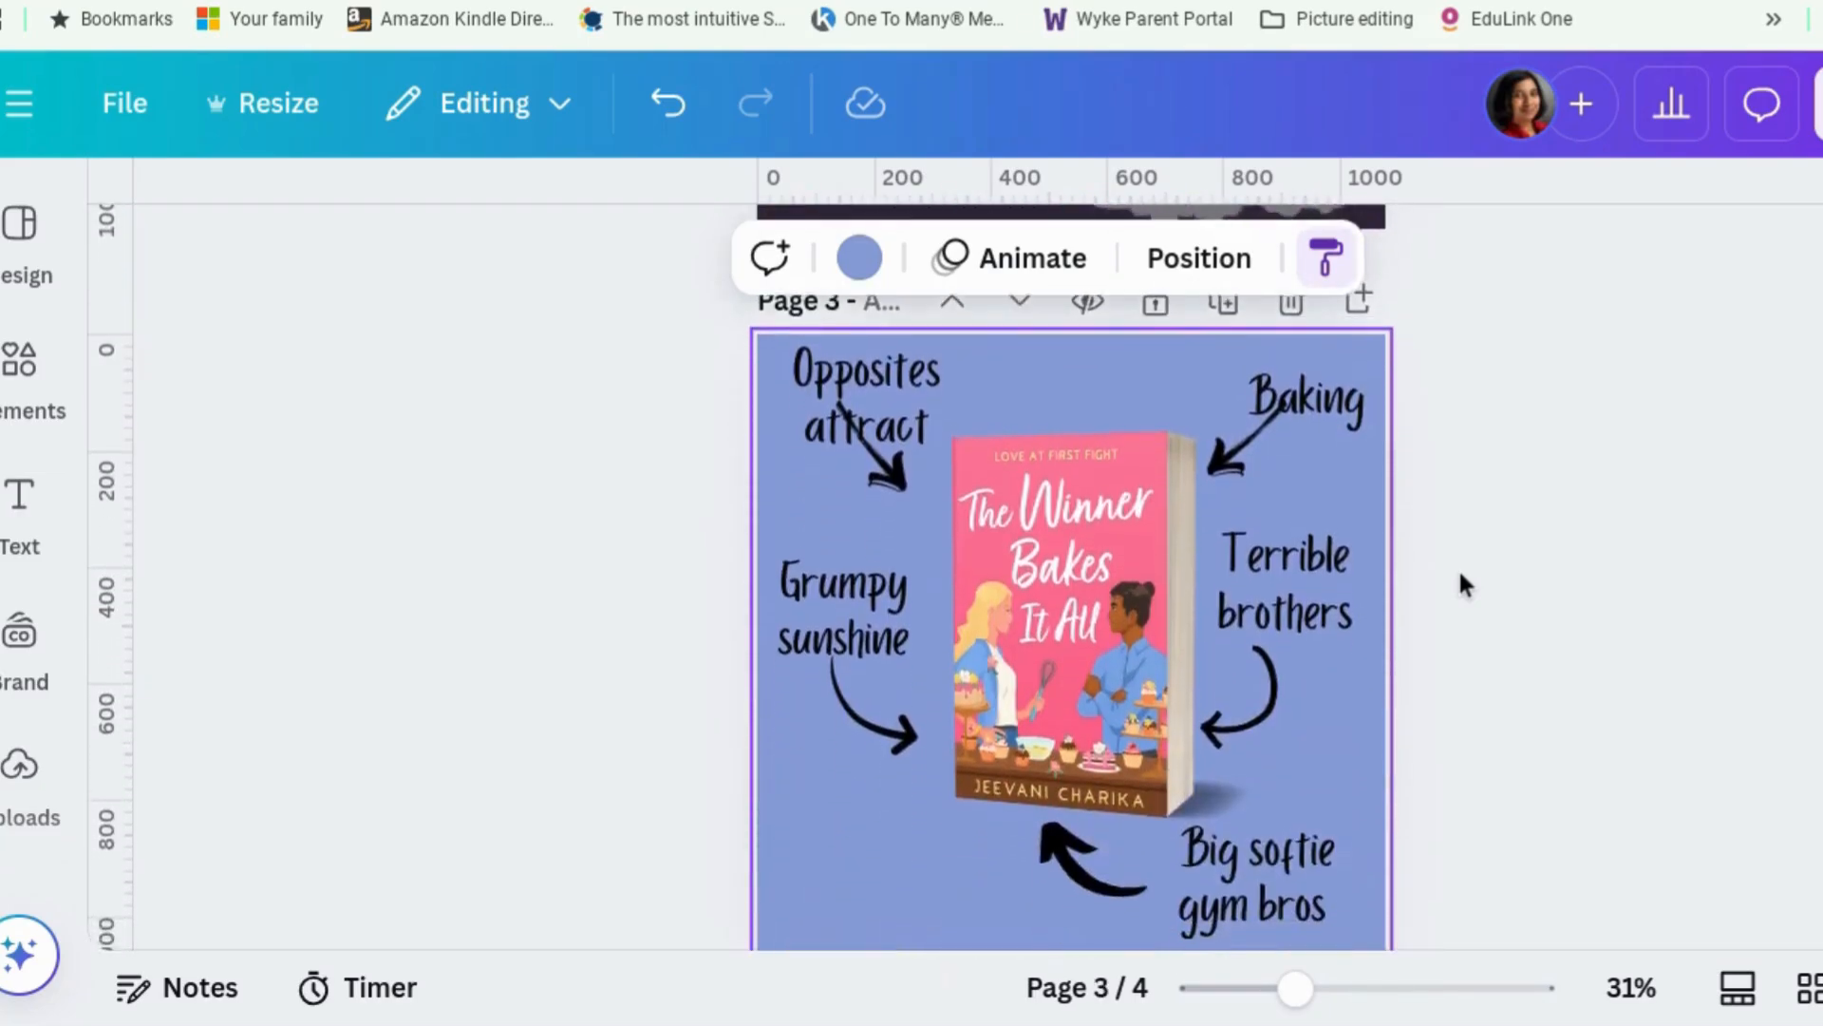
pyautogui.scroll(-1, 1460, 583)
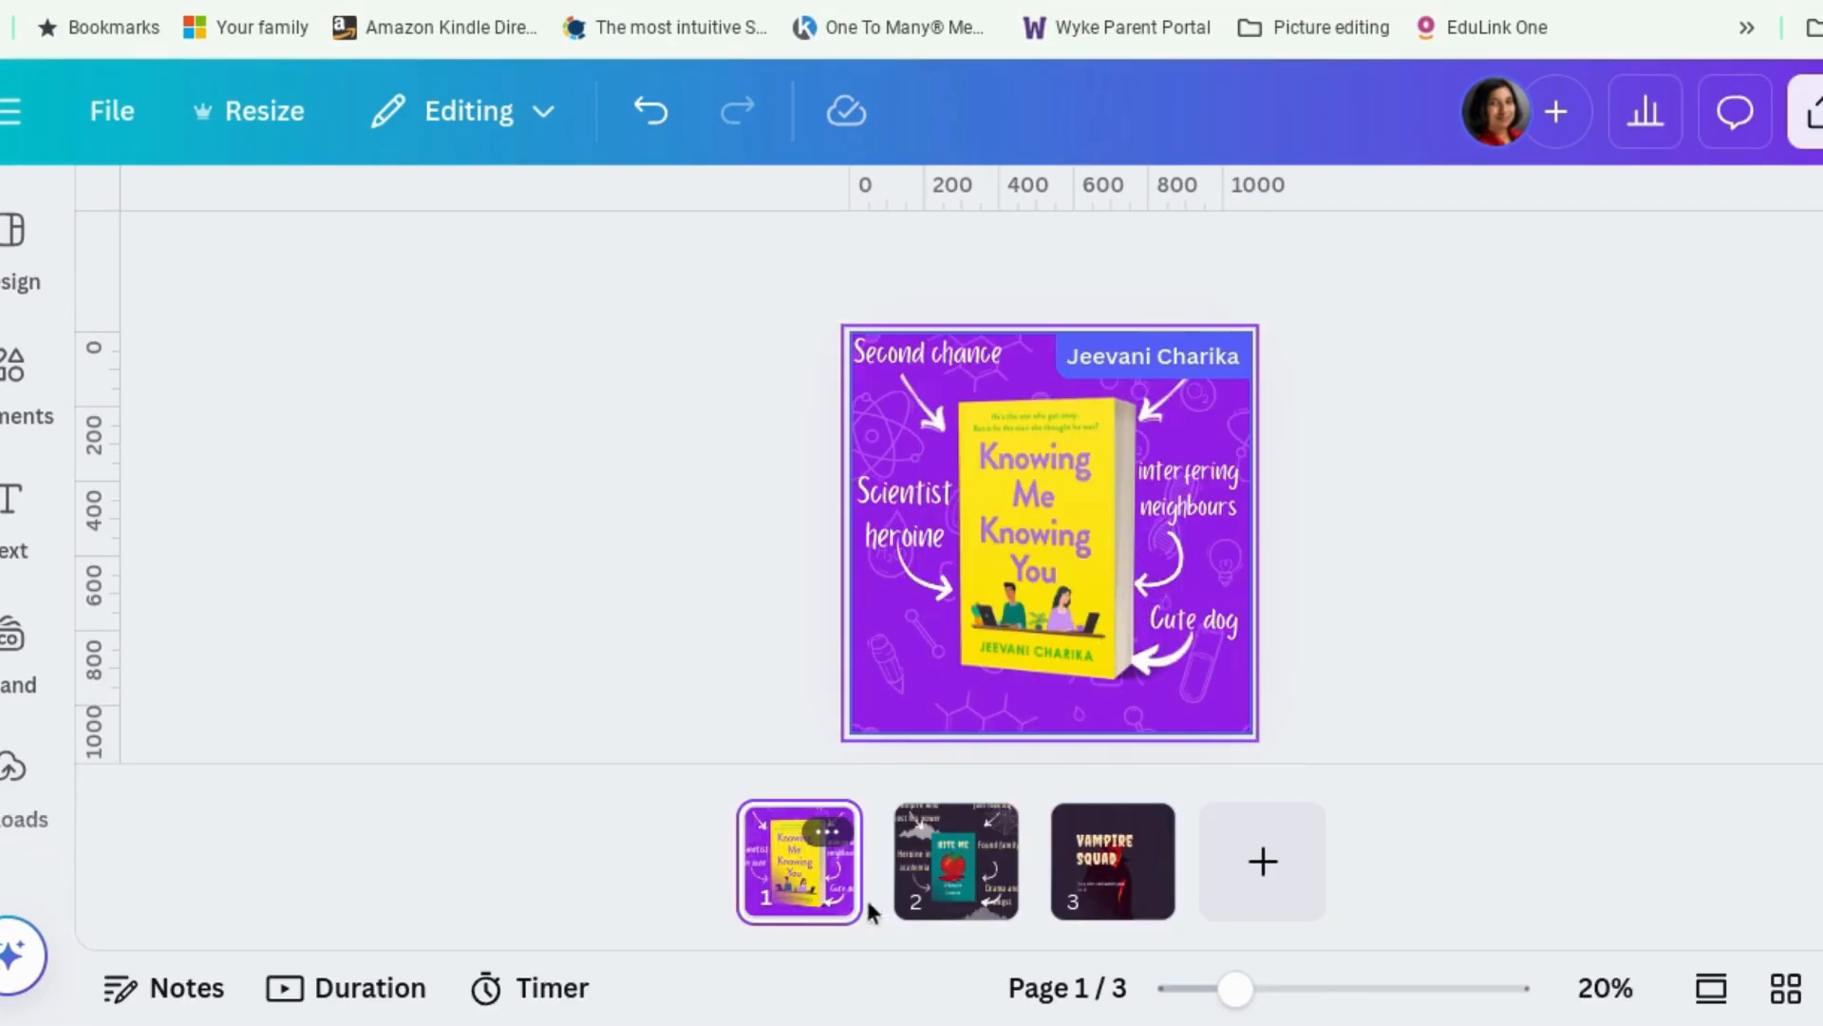
# Step: Duplicate the Knowing Me Knowing You page and delete the book image from the copy
pyautogui.rightClick(828, 885)
pyautogui.click(1010, 476)
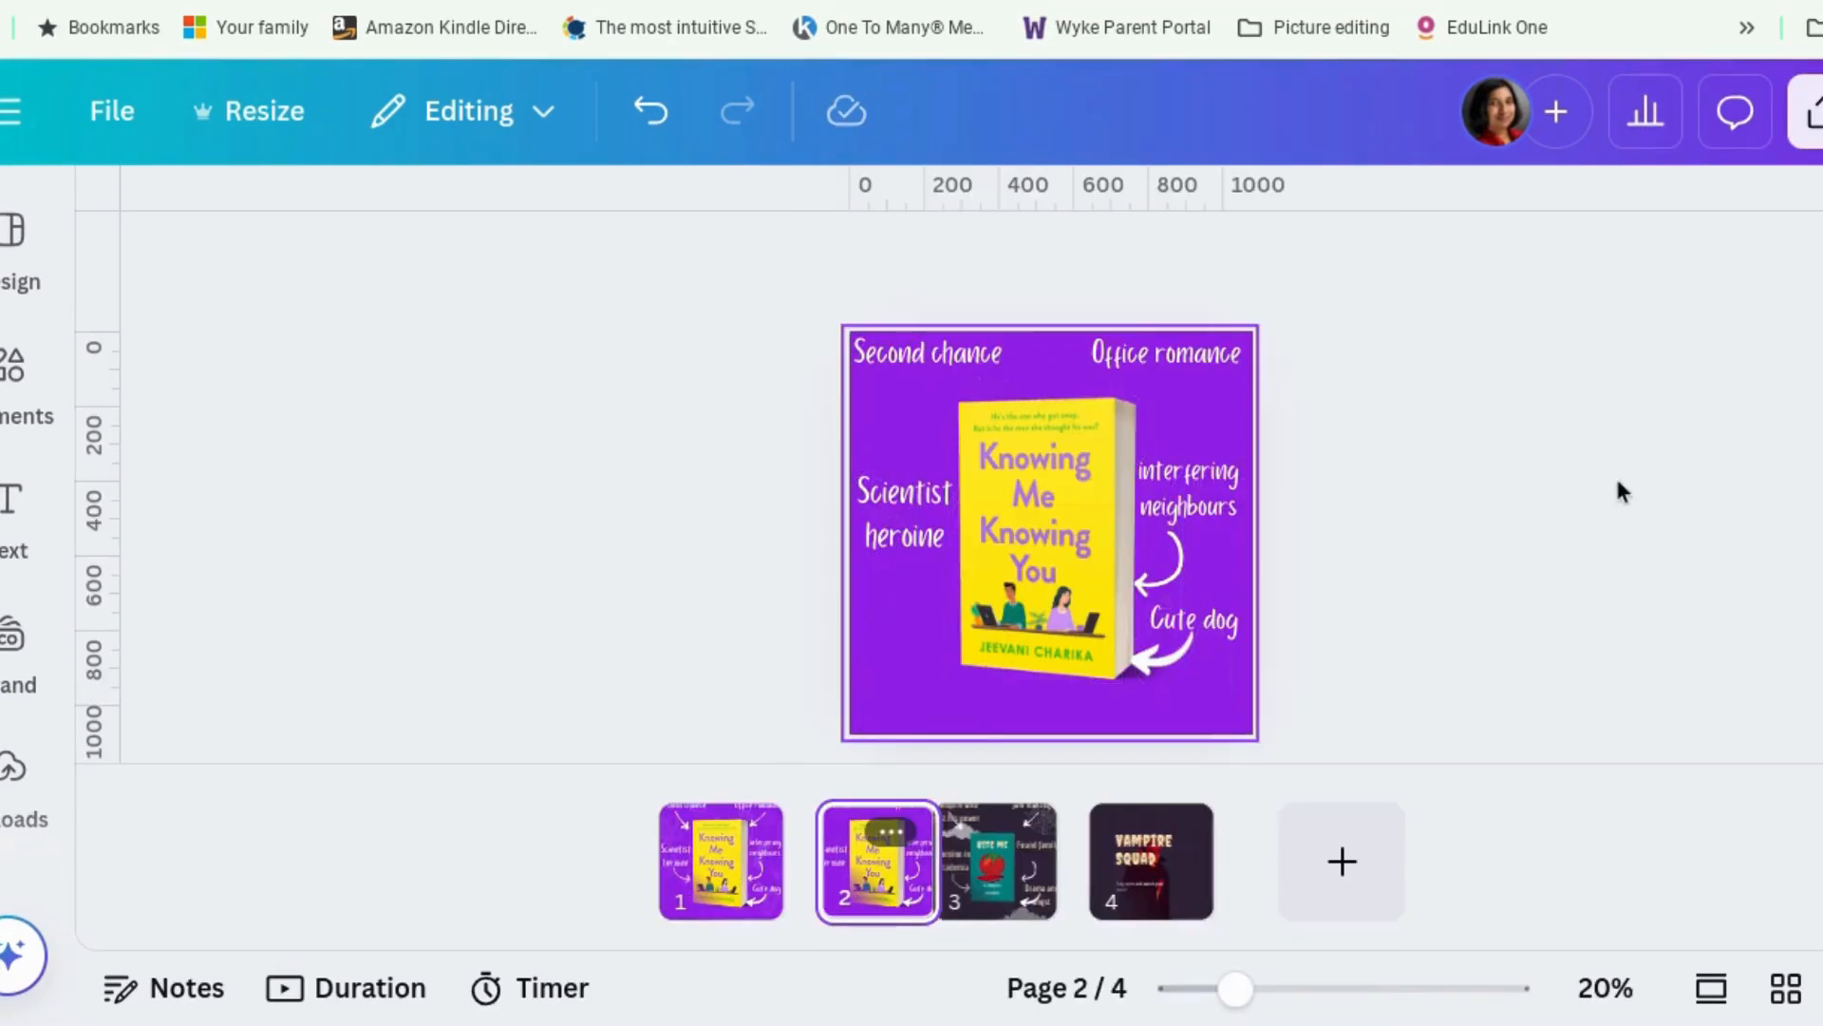
pyautogui.click(1046, 568)
pyautogui.press('Delete')
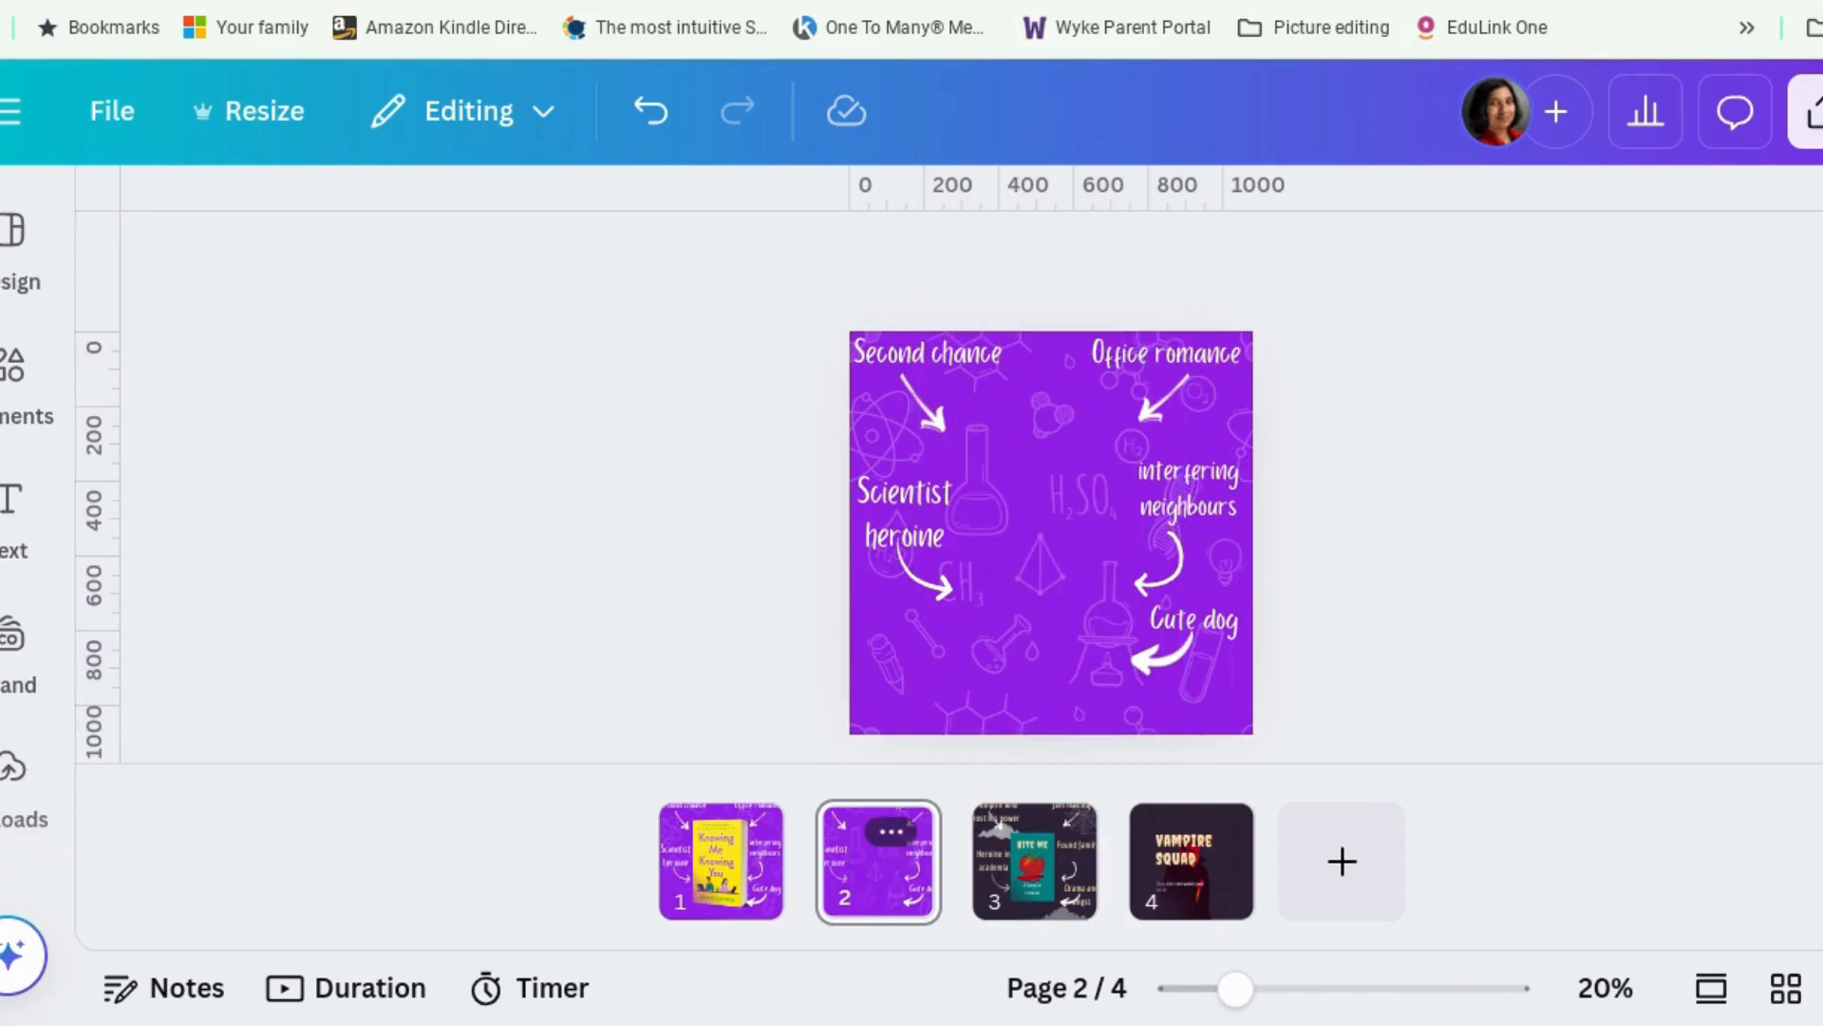
# Step: Add the uploaded 3D The Winner Bakes It All book found with "twbia" to page 2, enlarge it and centre it between the arrows
pyautogui.click(14, 771)
pyautogui.click(14, 771)
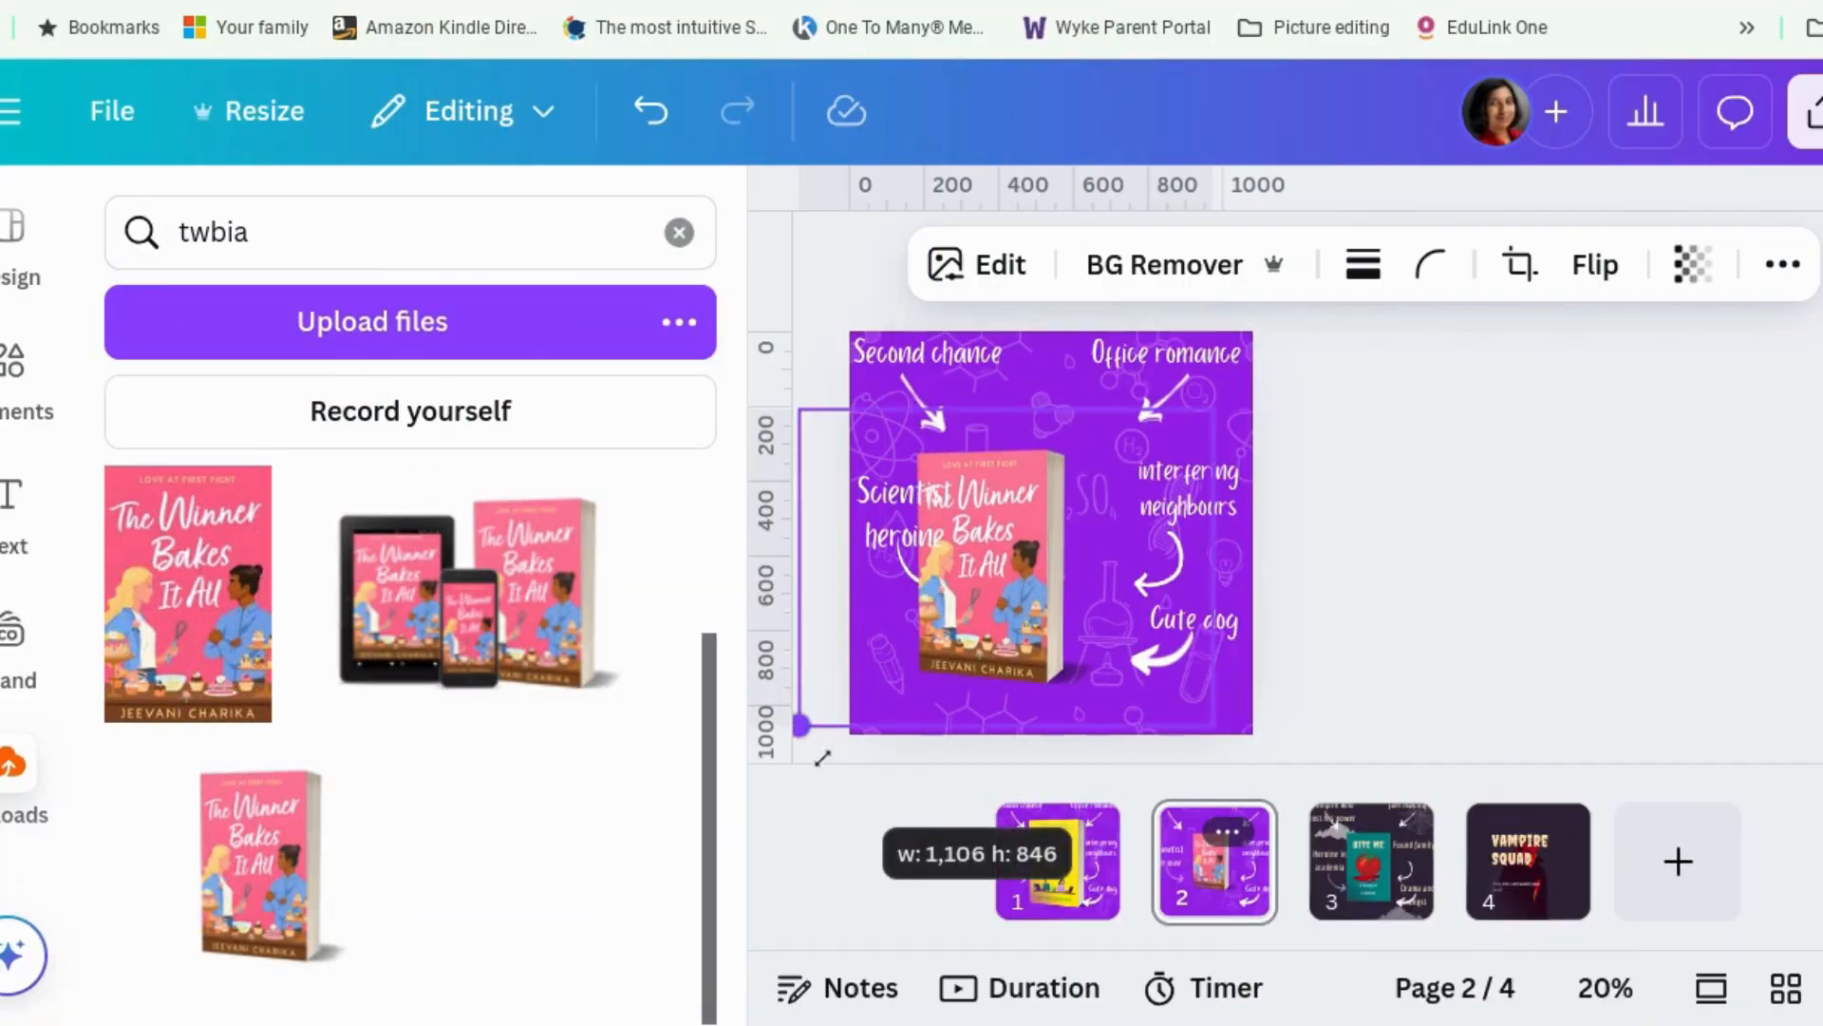
pyautogui.moveTo(819, 756); pyautogui.dragTo(807, 792)
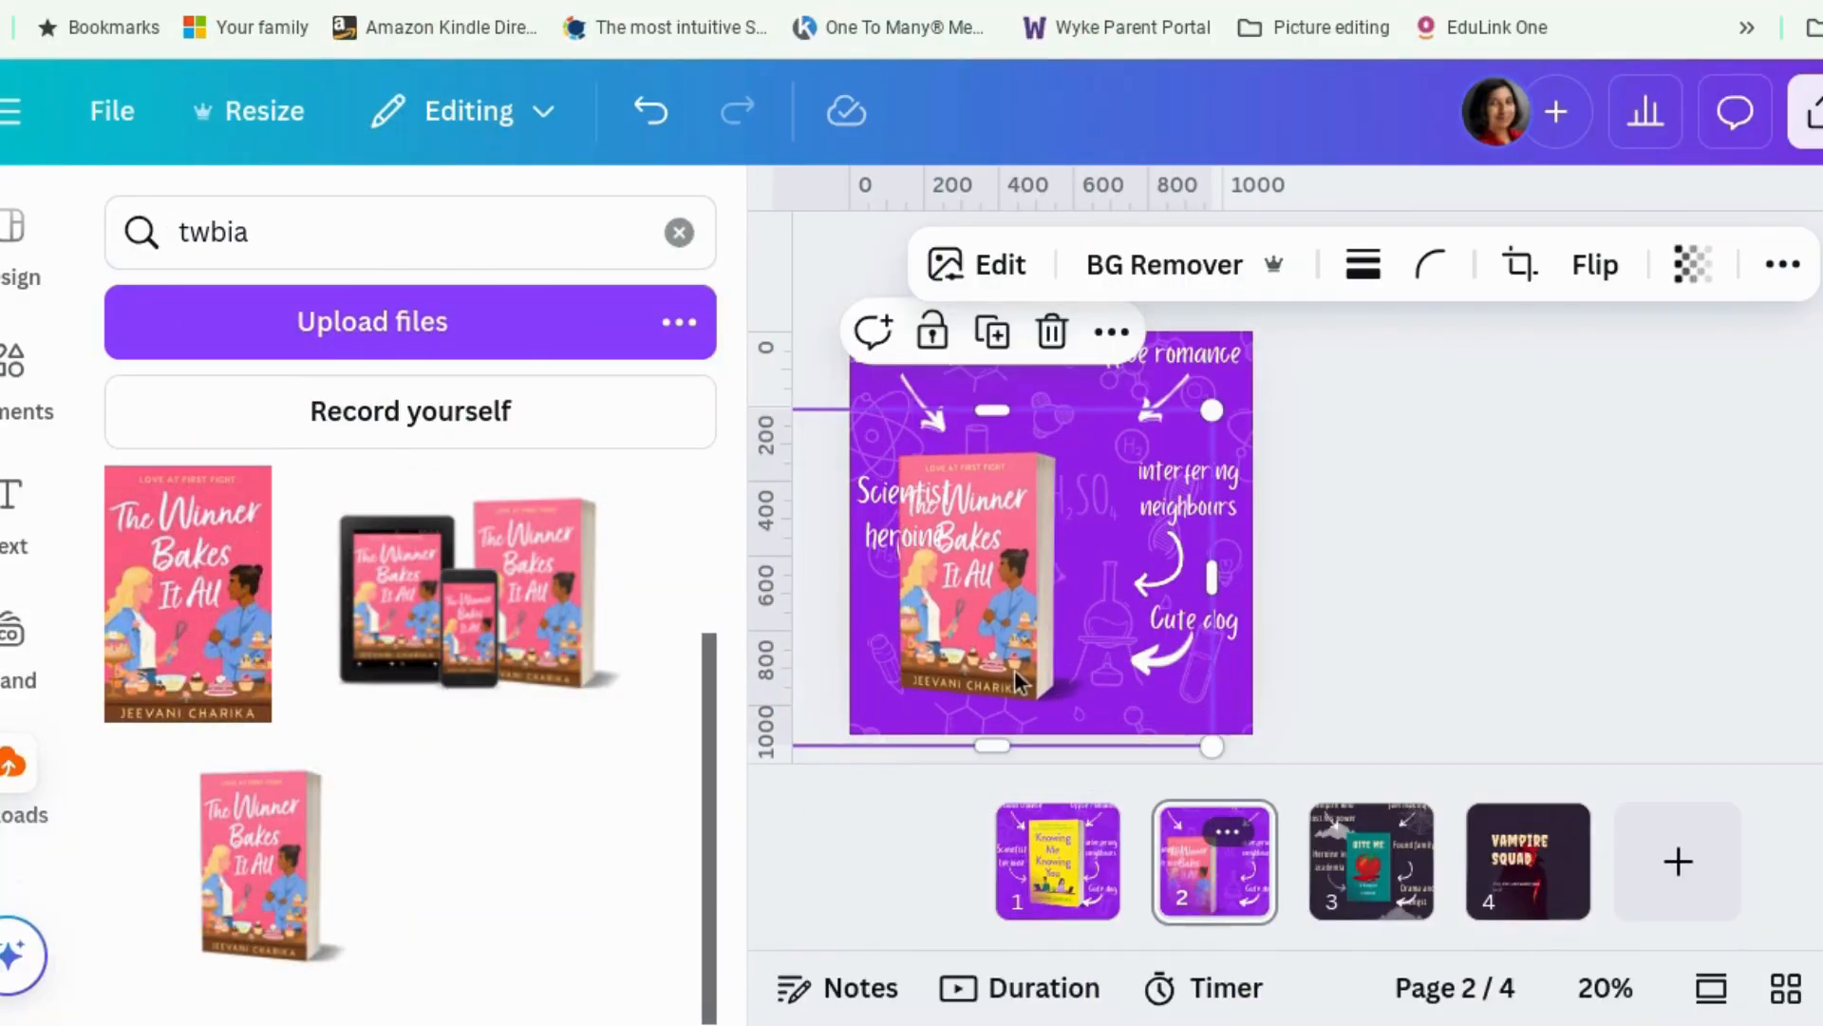
pyautogui.moveTo(1081, 670); pyautogui.dragTo(1159, 665)
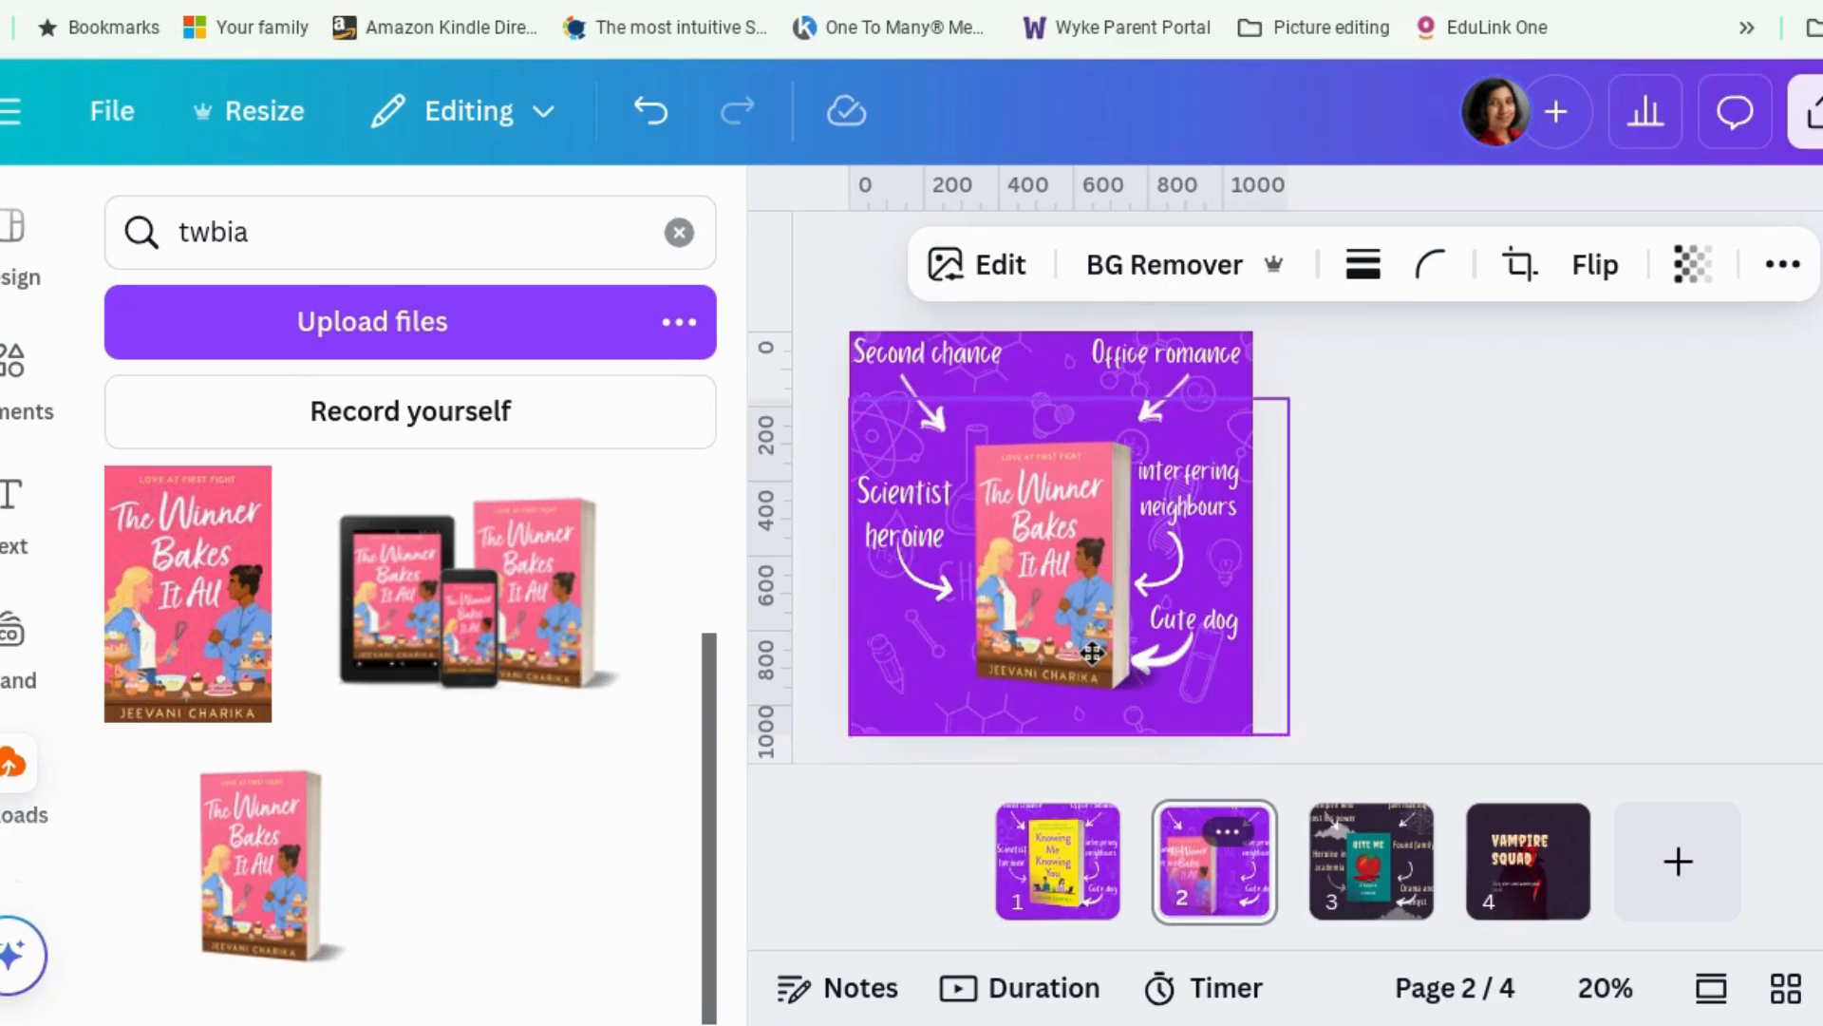
pyautogui.click(1485, 643)
# Step: Apply the colours of The Winner Bakes It All book image to page 2
pyautogui.rightClick(1074, 604)
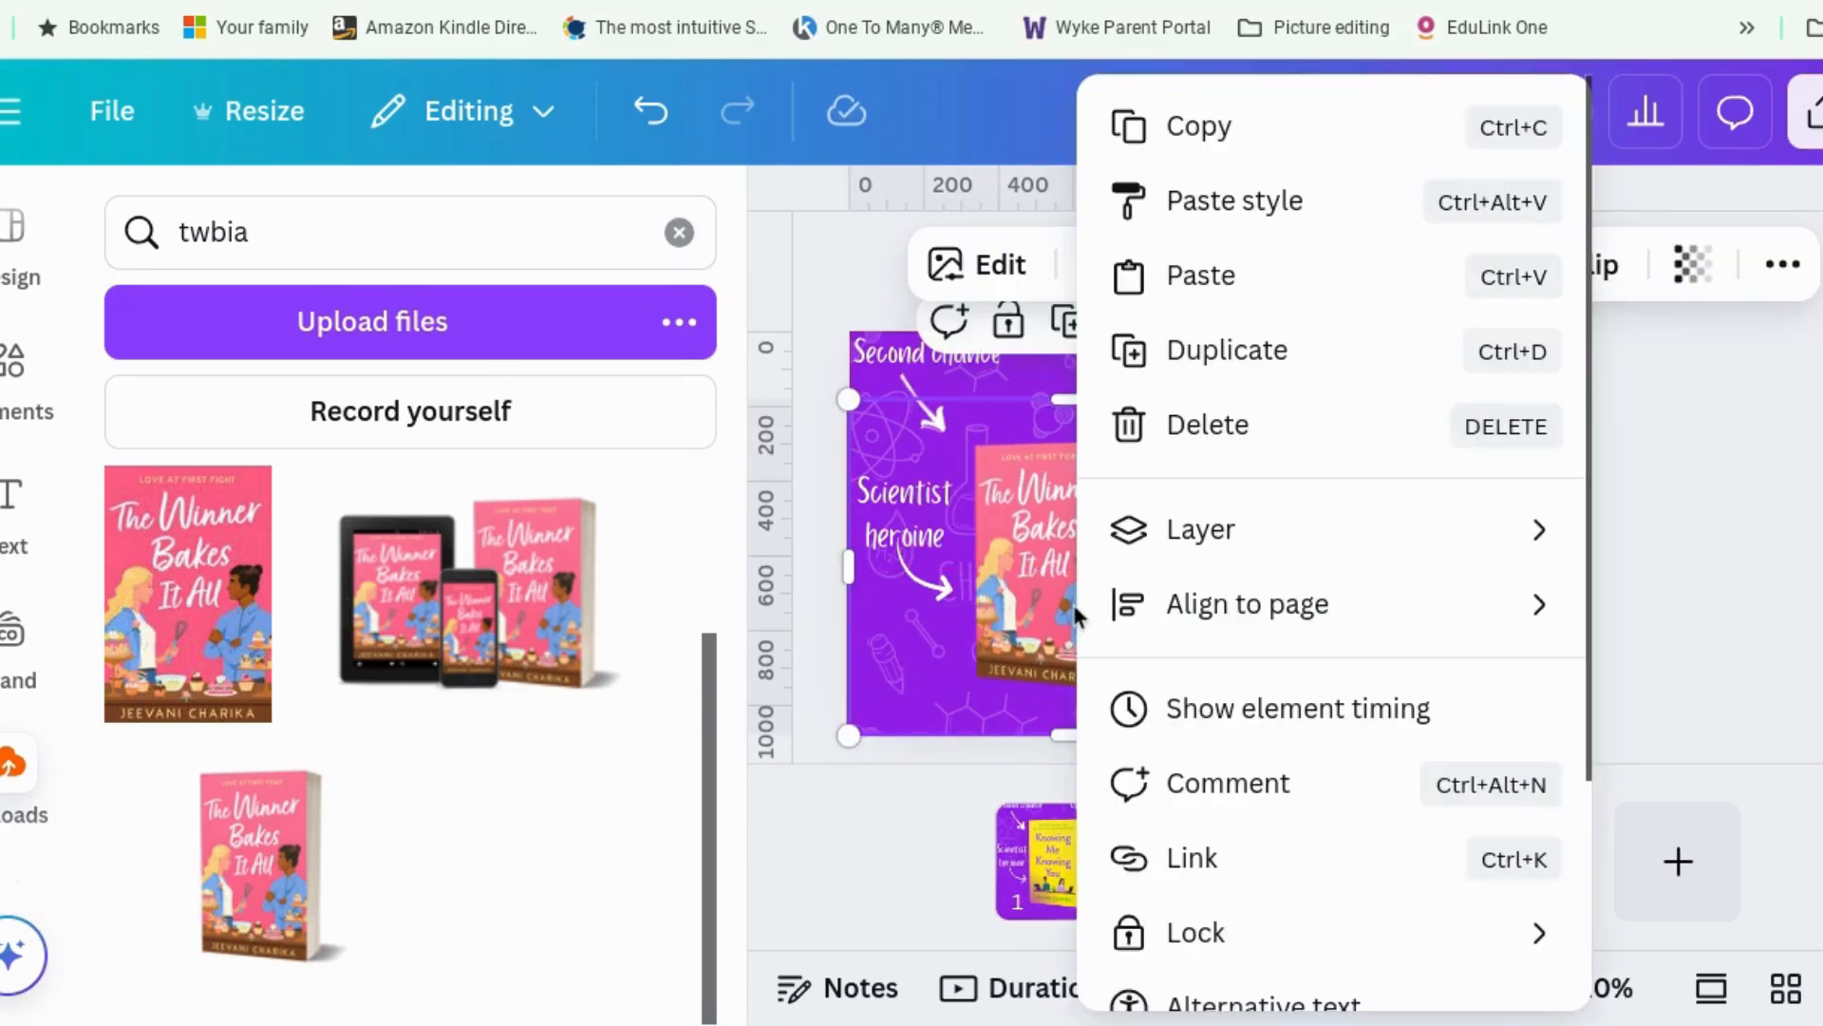
pyautogui.moveTo(1533, 528)
pyautogui.scroll(-1, 1539, 537)
pyautogui.scroll(-2, 1539, 536)
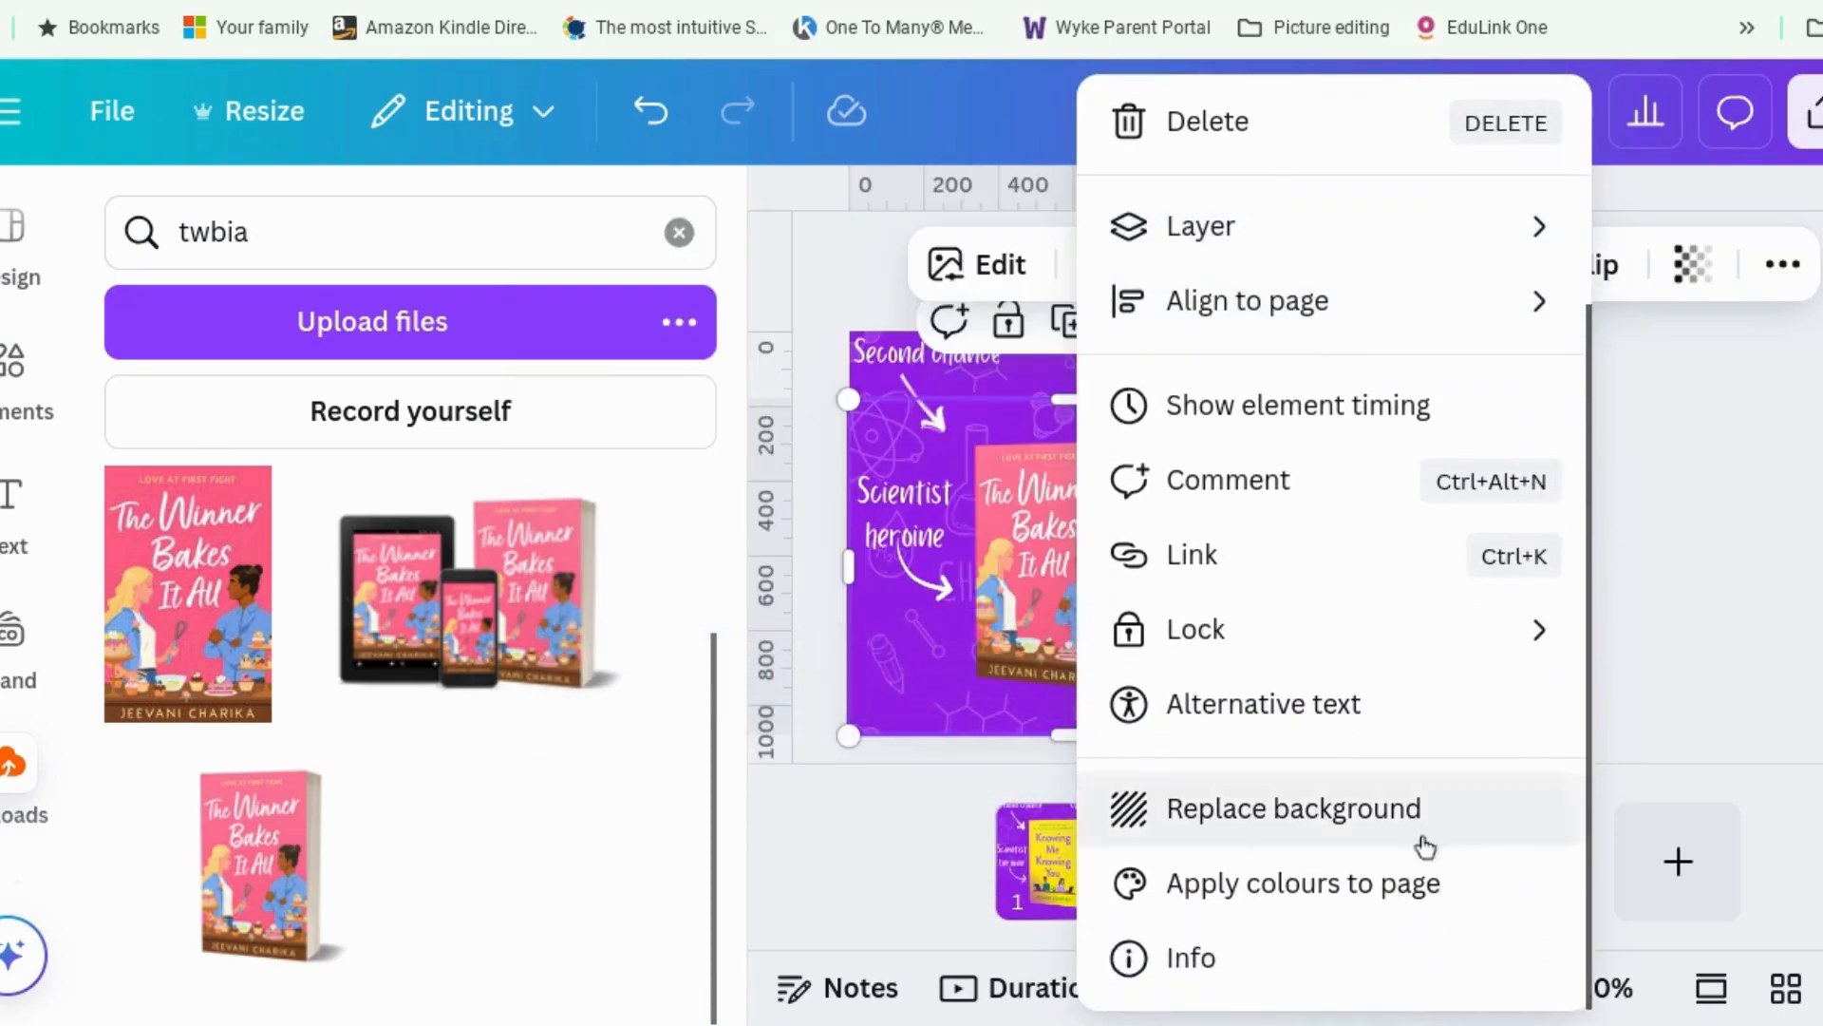
pyautogui.click(1408, 907)
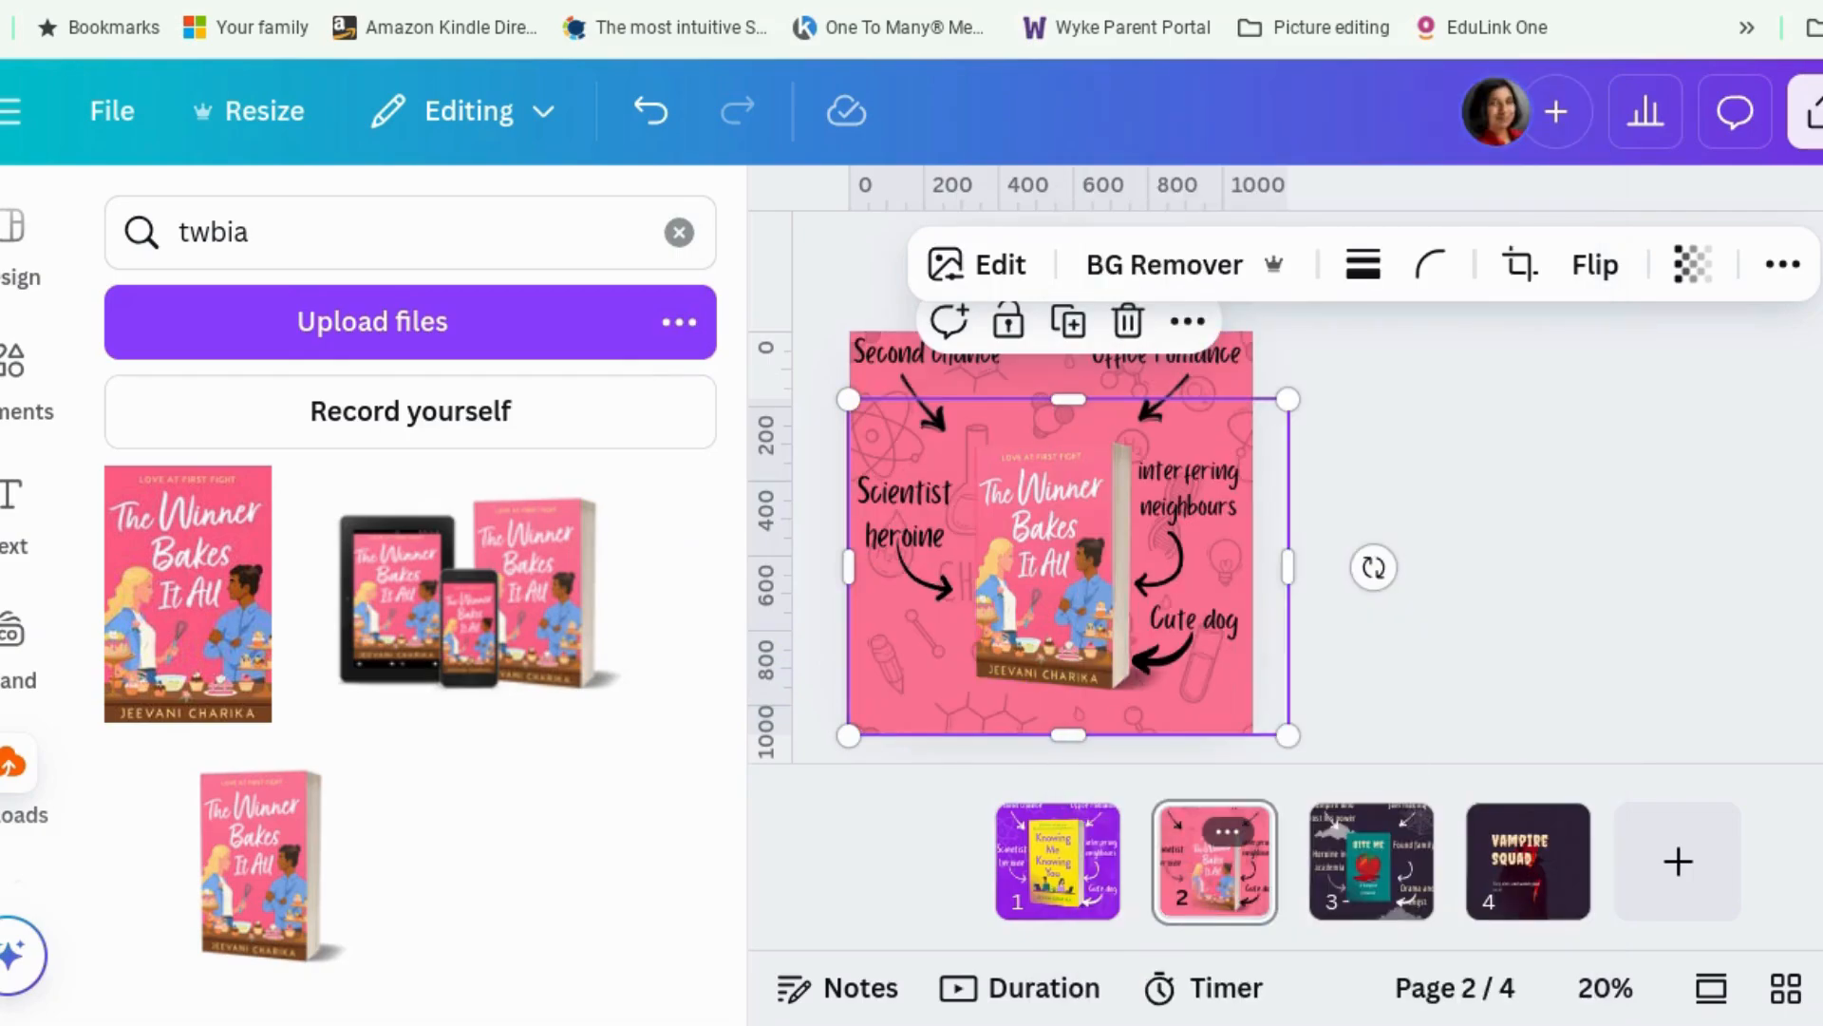
# Step: Reapply the book image's colours to page 2 until the background is periwinkle blue with black text and arrows
pyautogui.rightClick(960, 698)
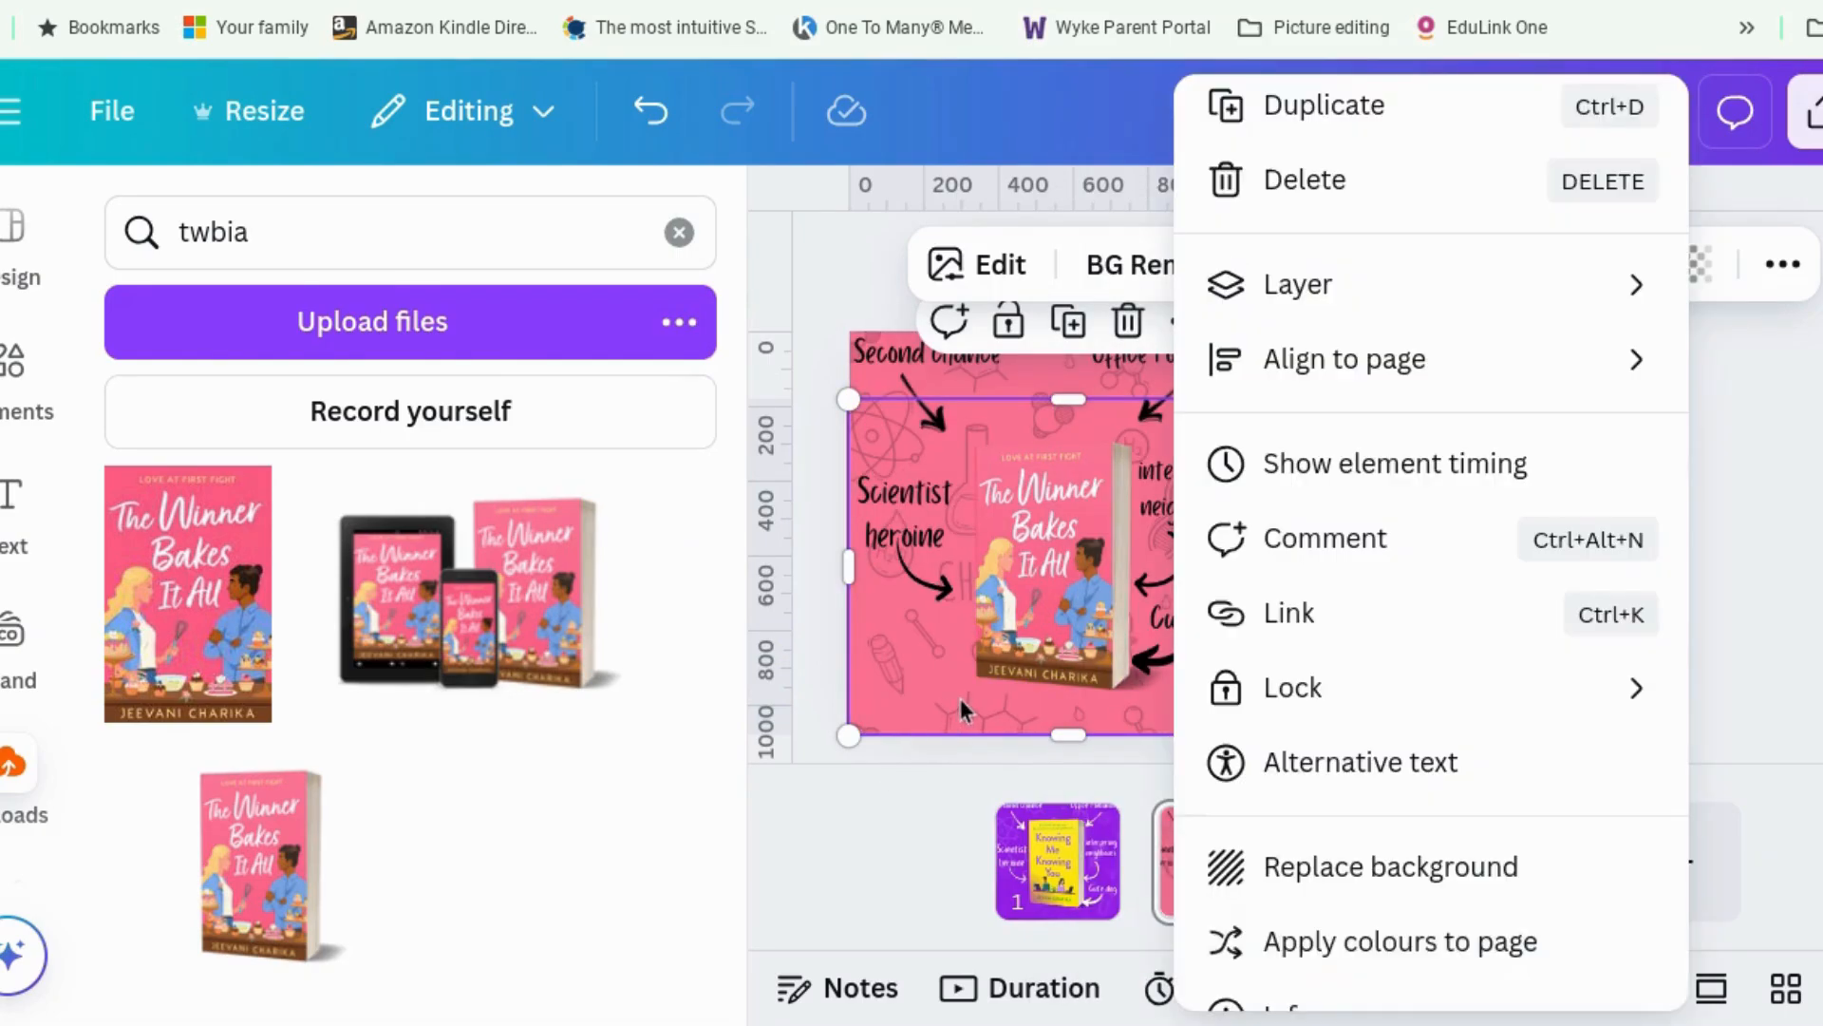
pyautogui.click(1374, 954)
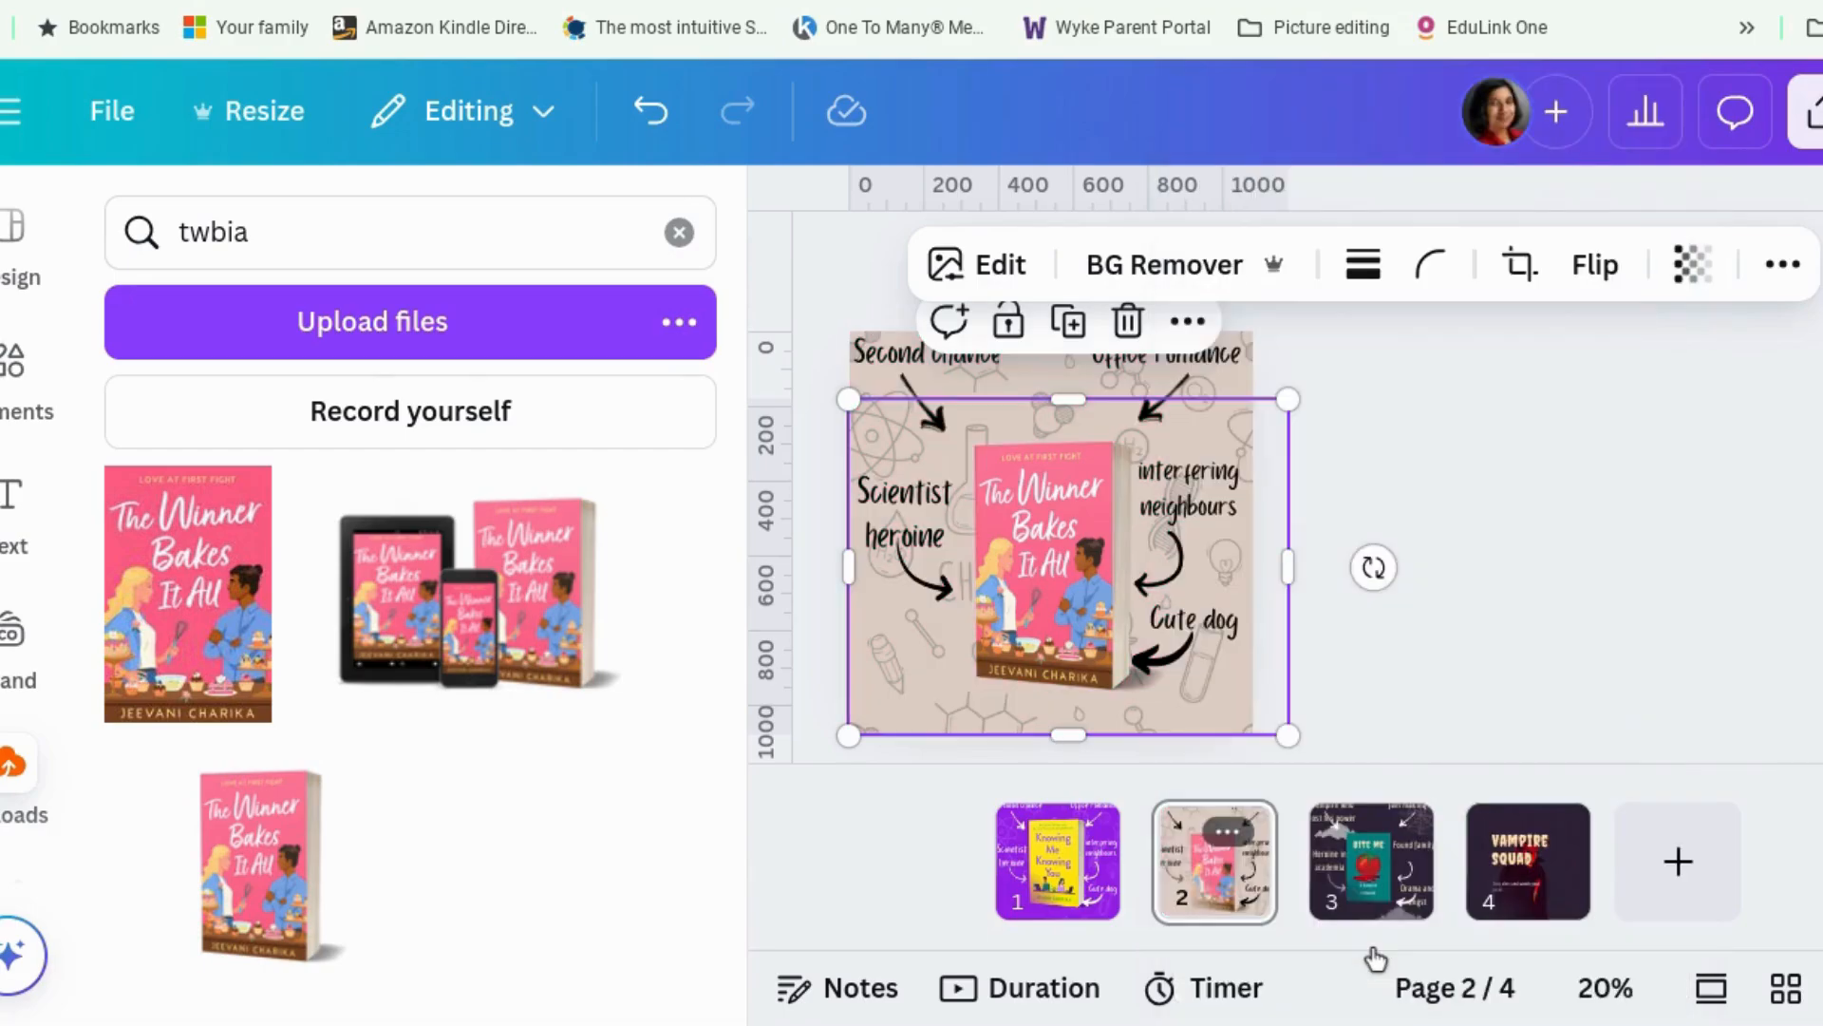
pyautogui.rightClick(985, 727)
pyautogui.scroll(-2, 1206, 912)
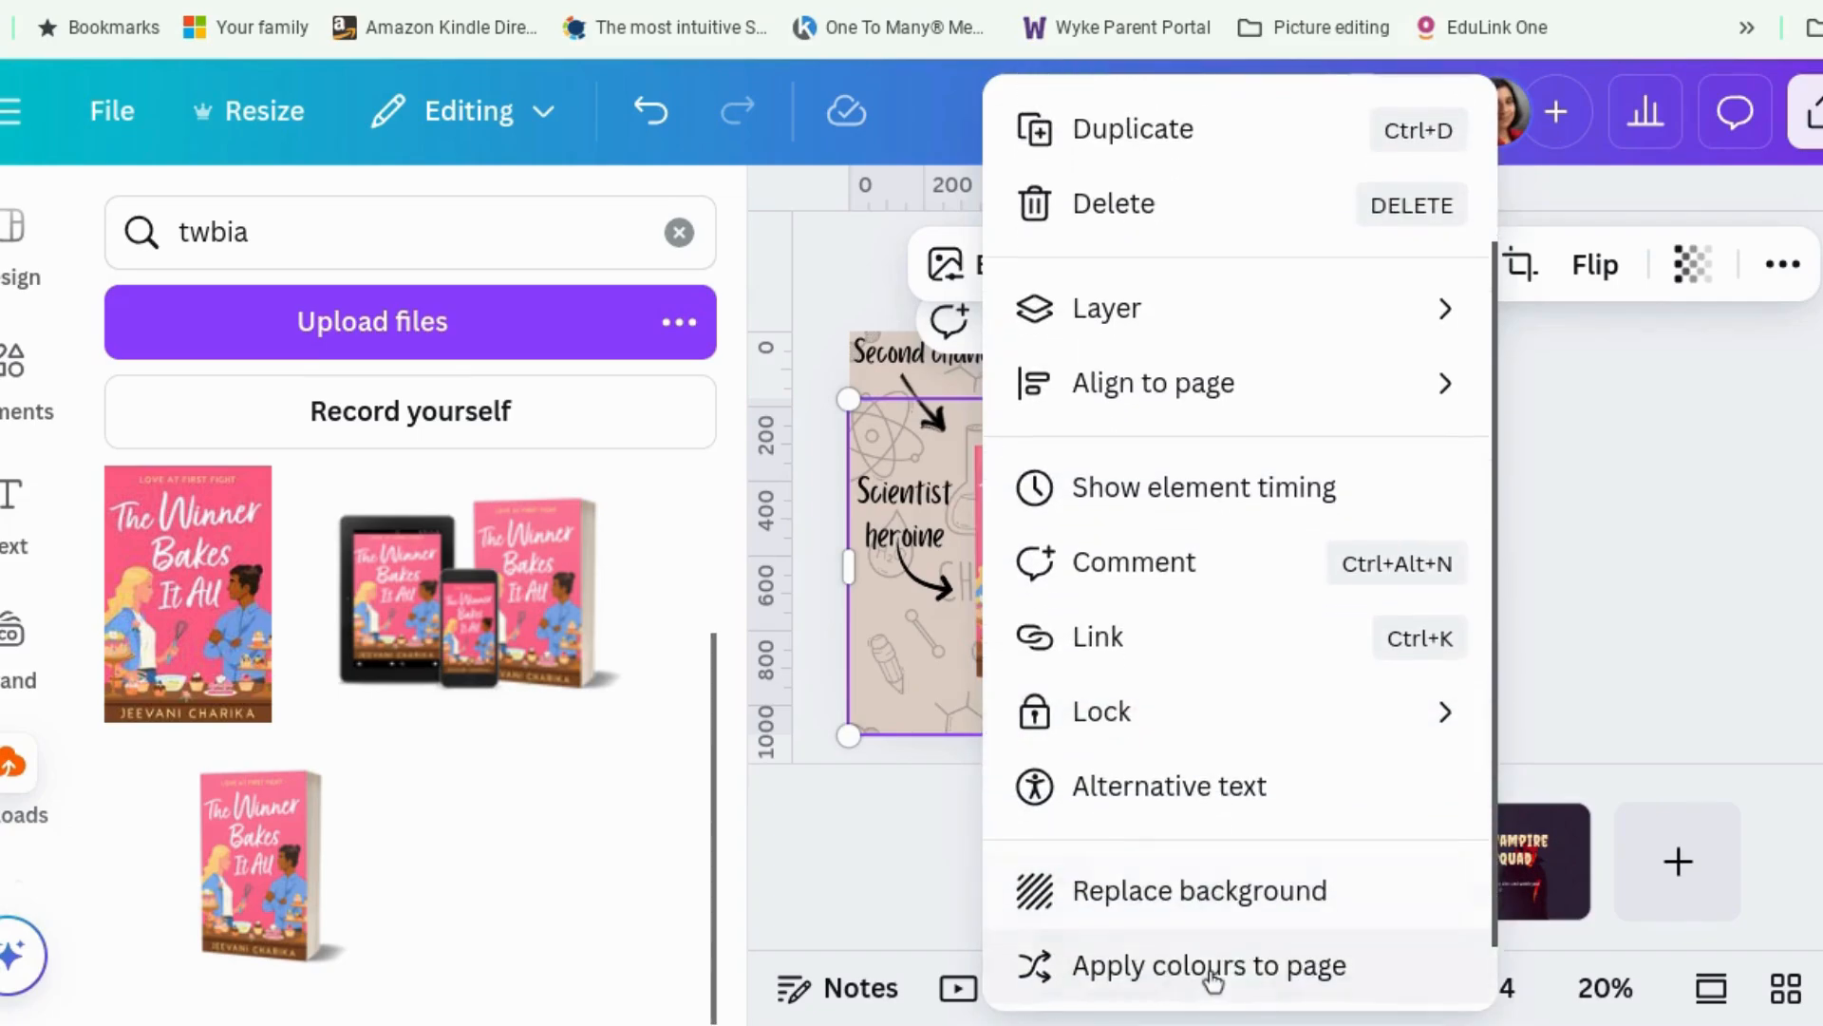
pyautogui.click(1213, 978)
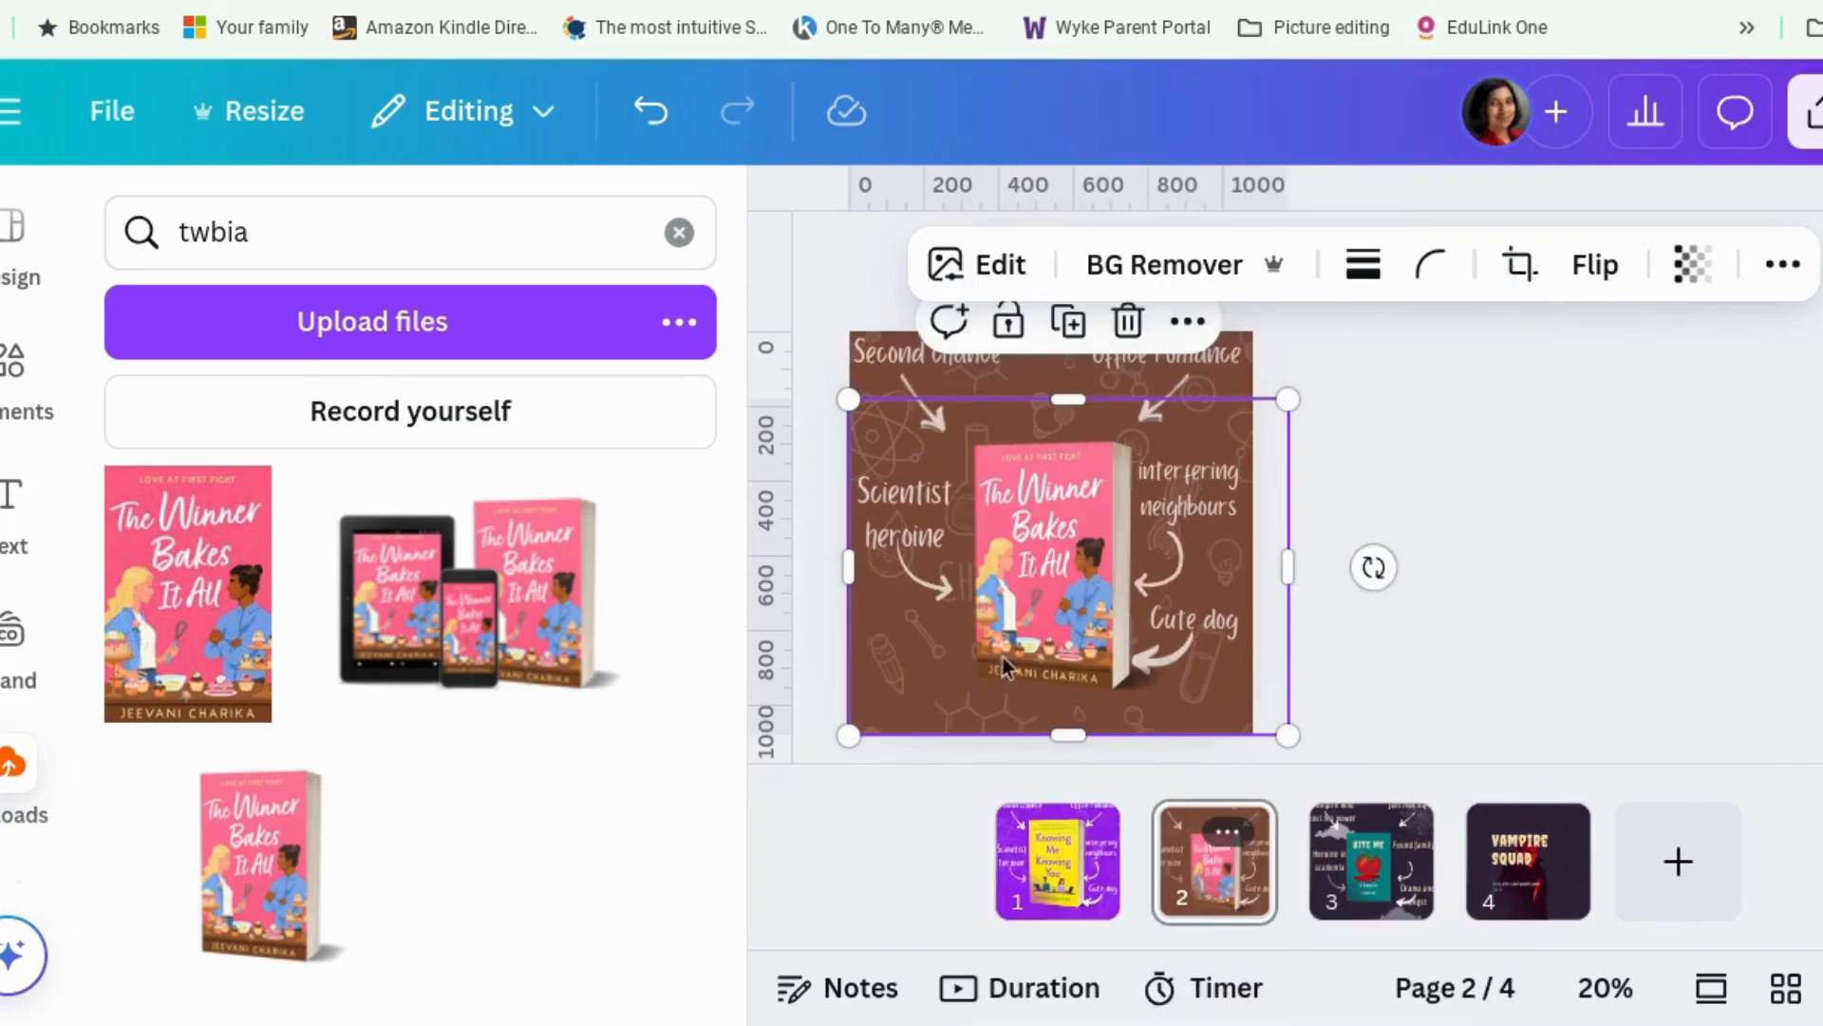
pyautogui.rightClick(955, 682)
pyautogui.scroll(-2, 1223, 978)
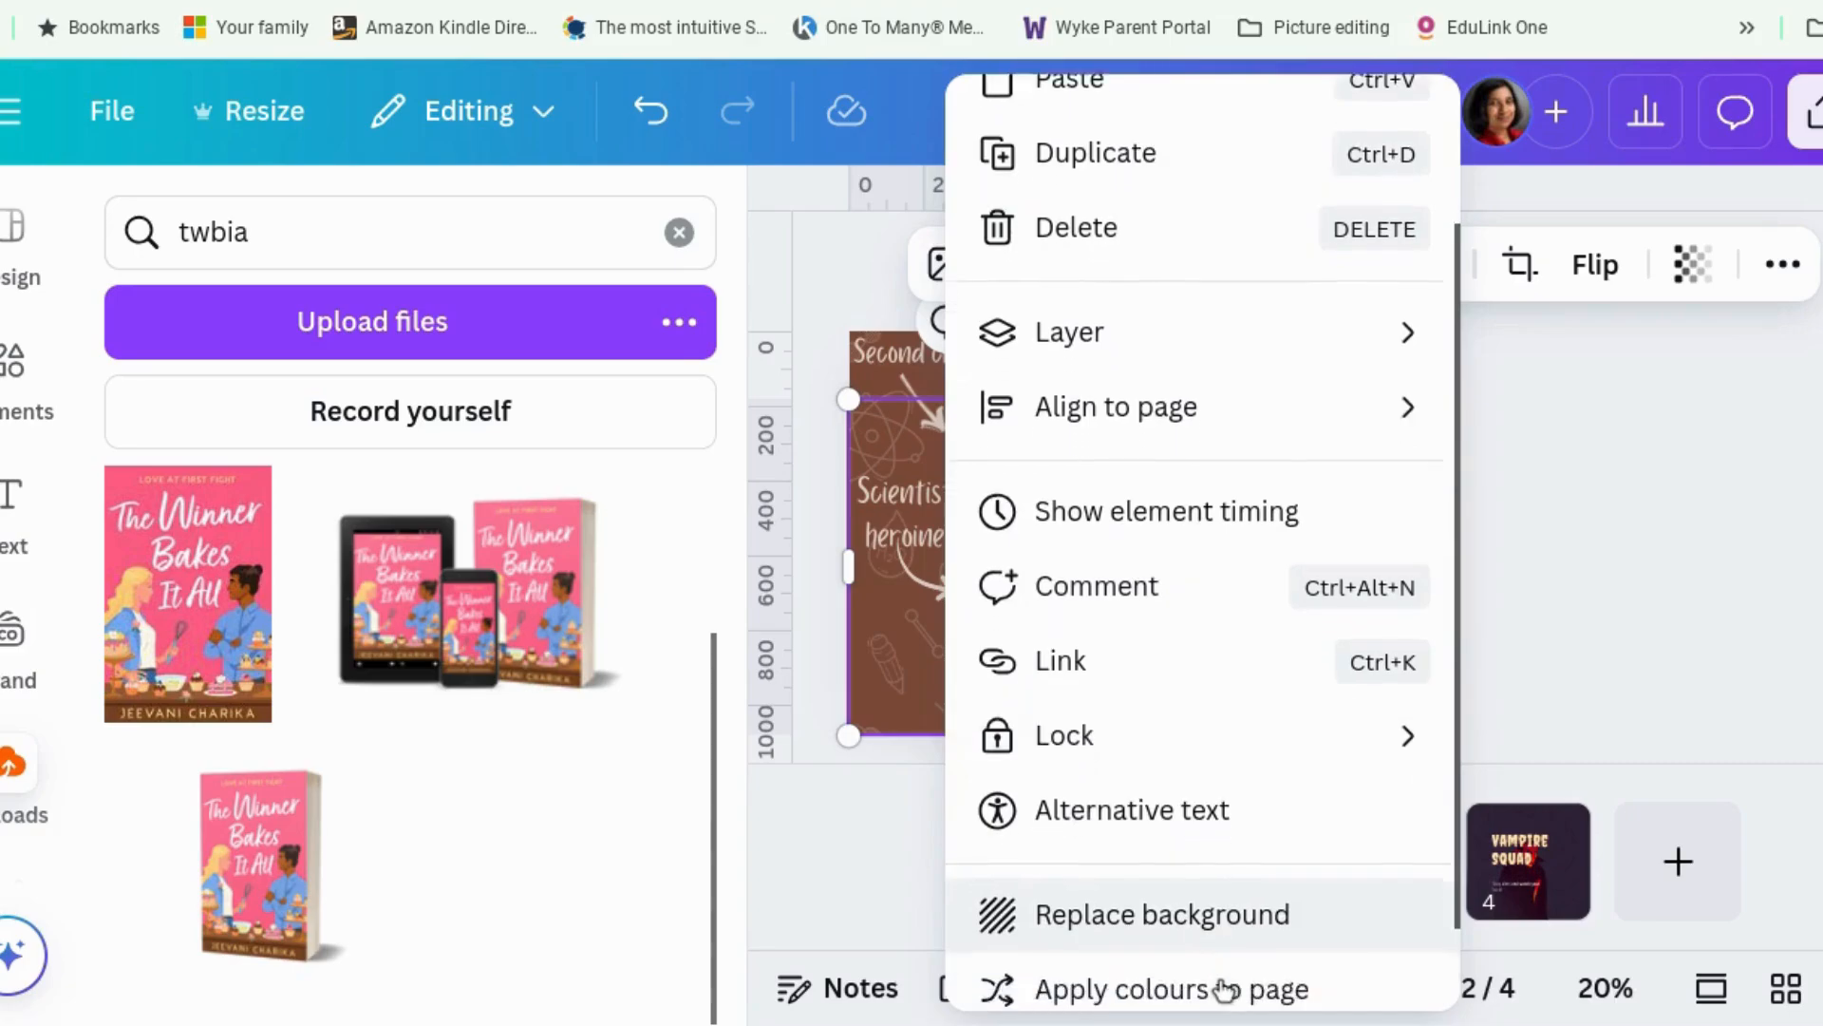
pyautogui.click(1223, 978)
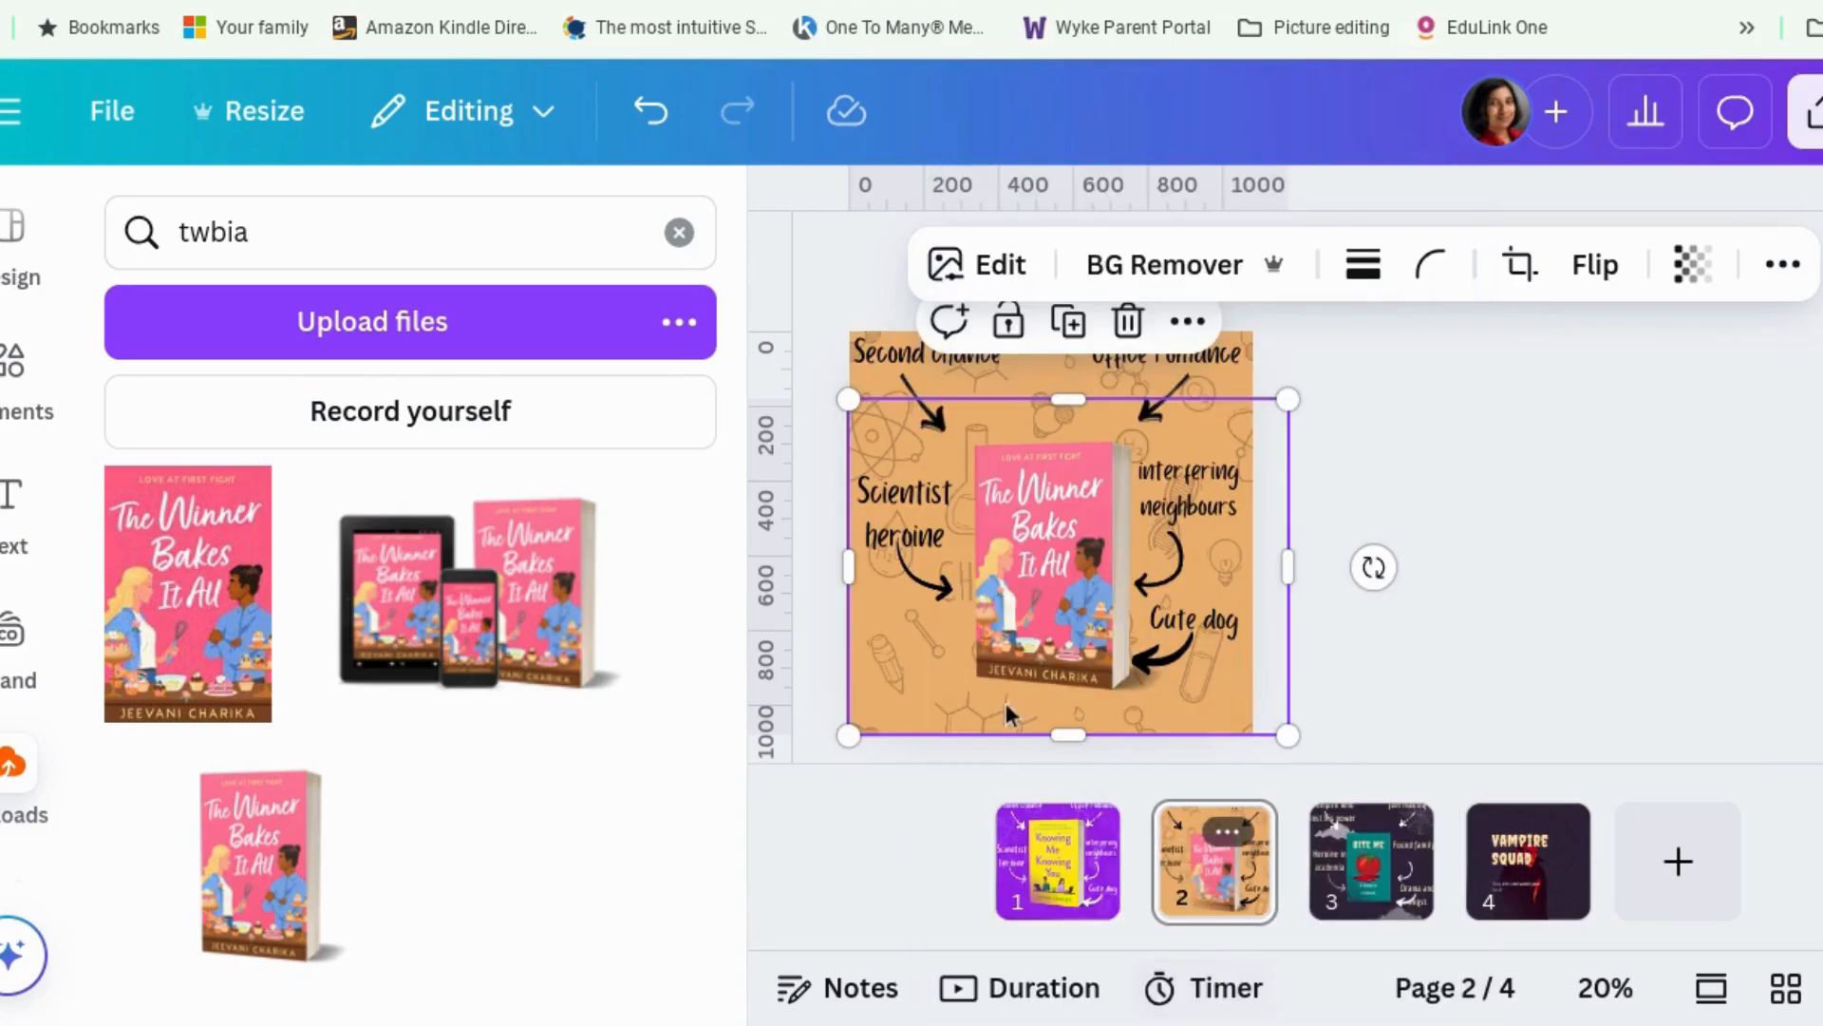
pyautogui.rightClick(1011, 693)
pyautogui.scroll(-2, 1142, 835)
pyautogui.scroll(-2, 1142, 836)
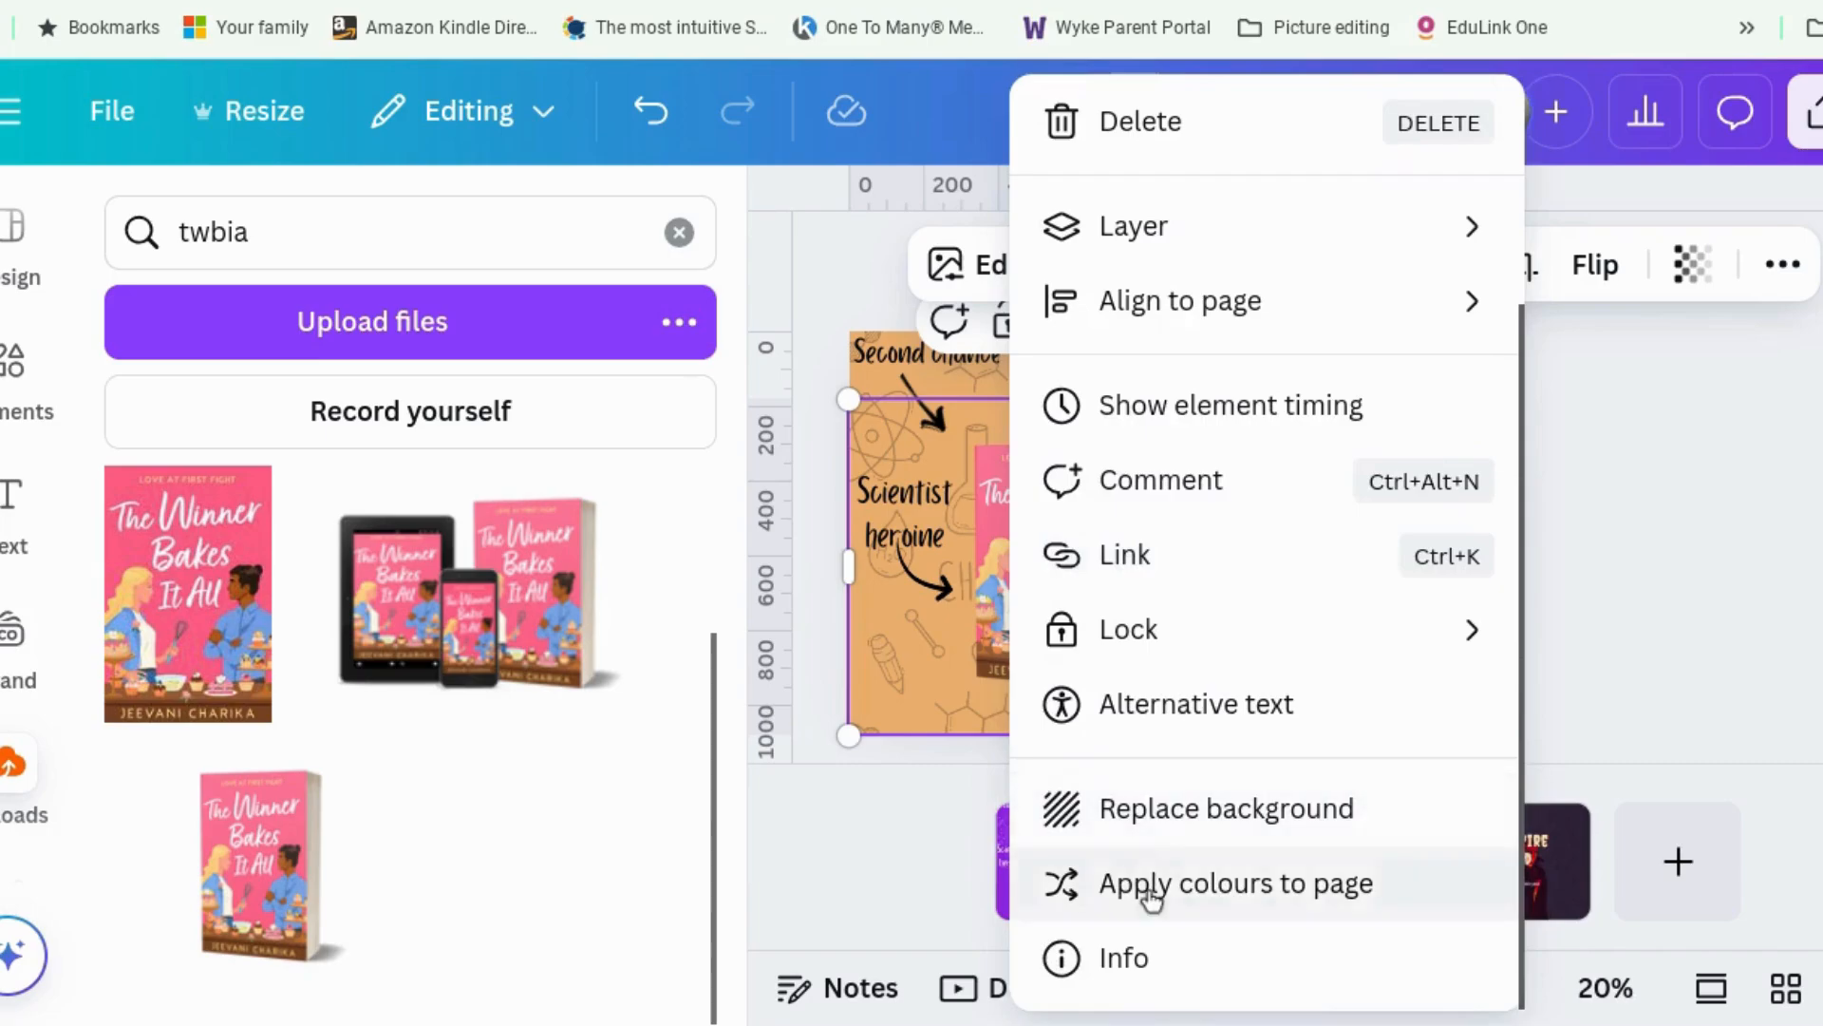
pyautogui.click(1149, 877)
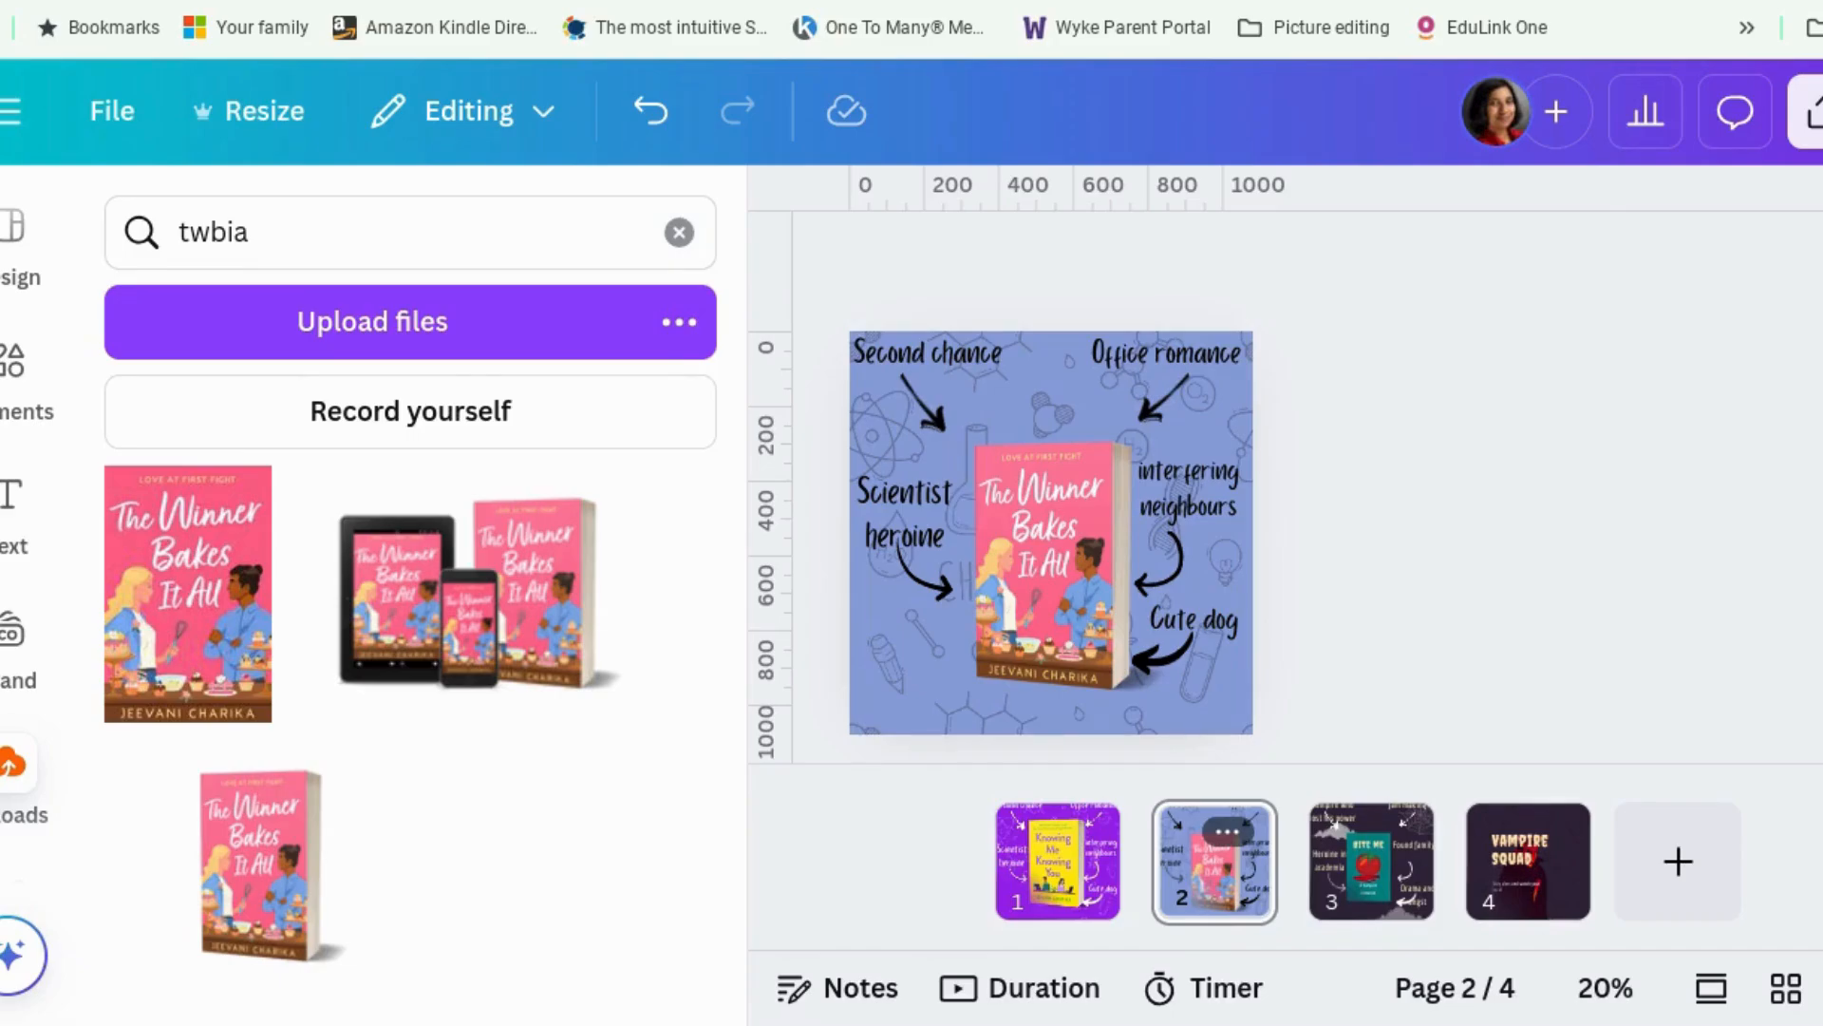
pyautogui.click(1052, 564)
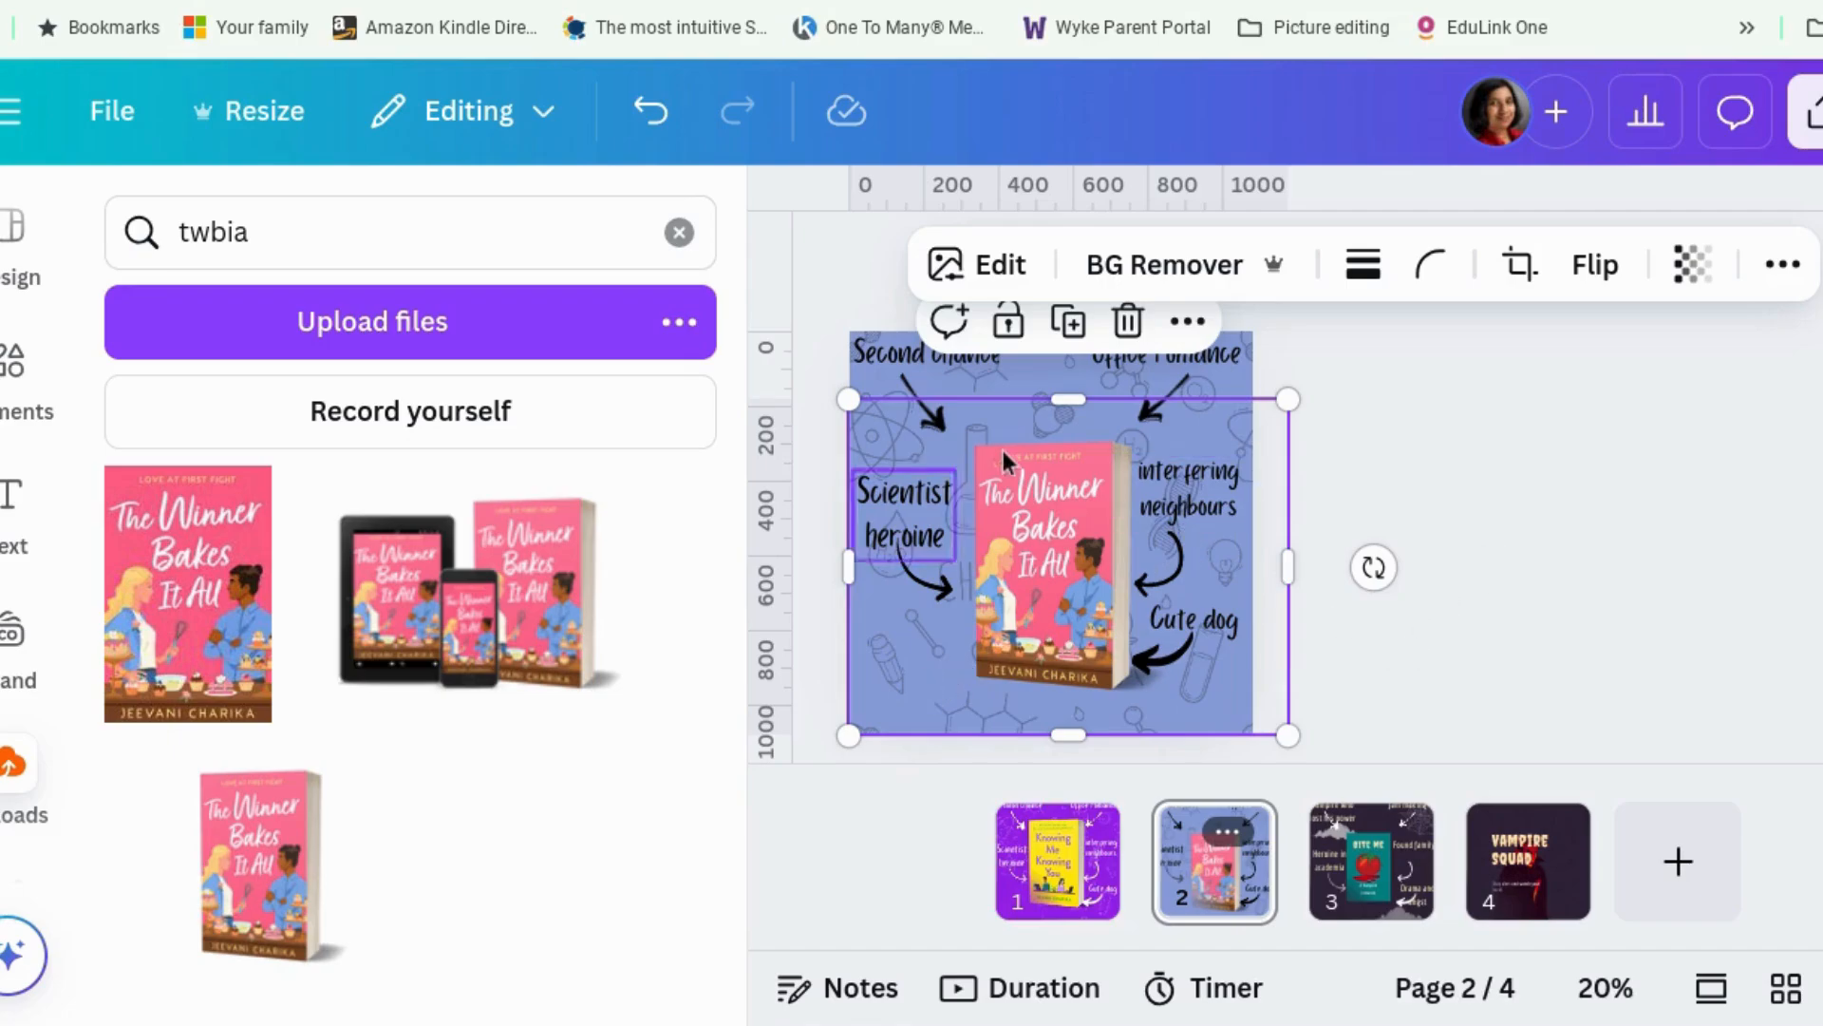
# Step: Delete the science doodle pattern from page 2 and compare the page with page 1
pyautogui.click(1016, 382)
pyautogui.press('Delete')
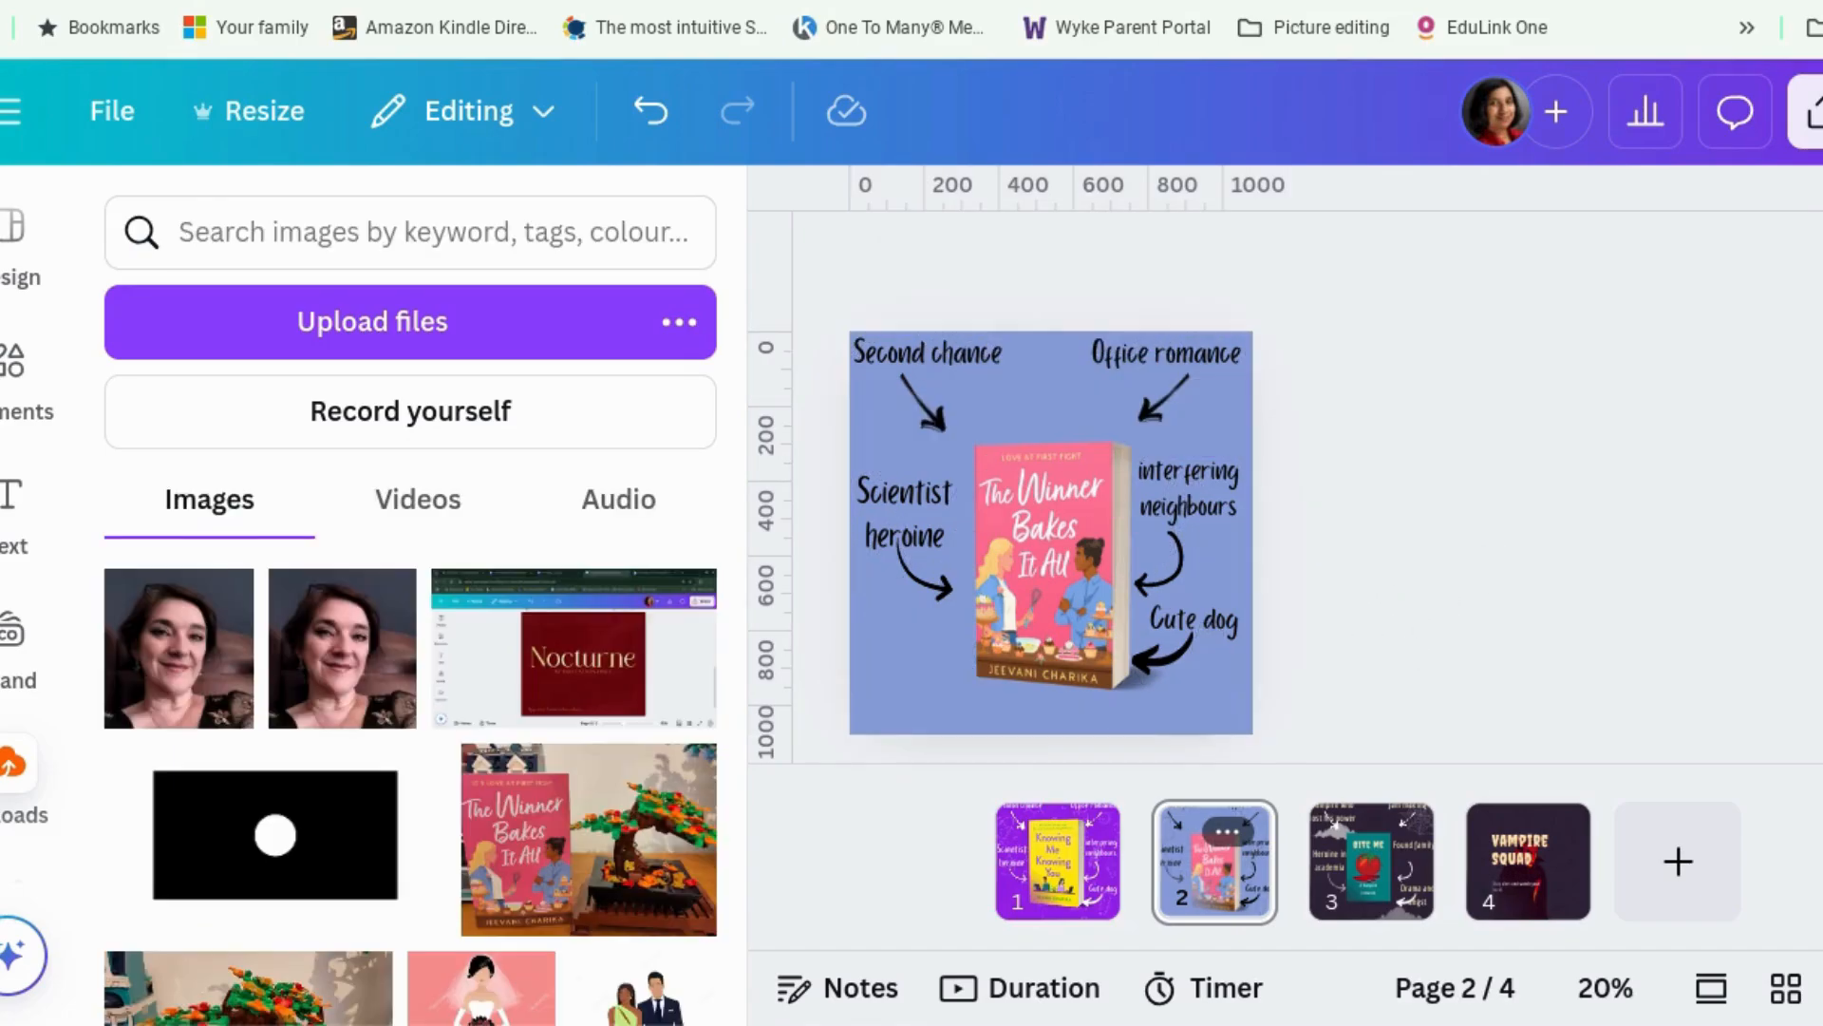
pyautogui.click(1060, 885)
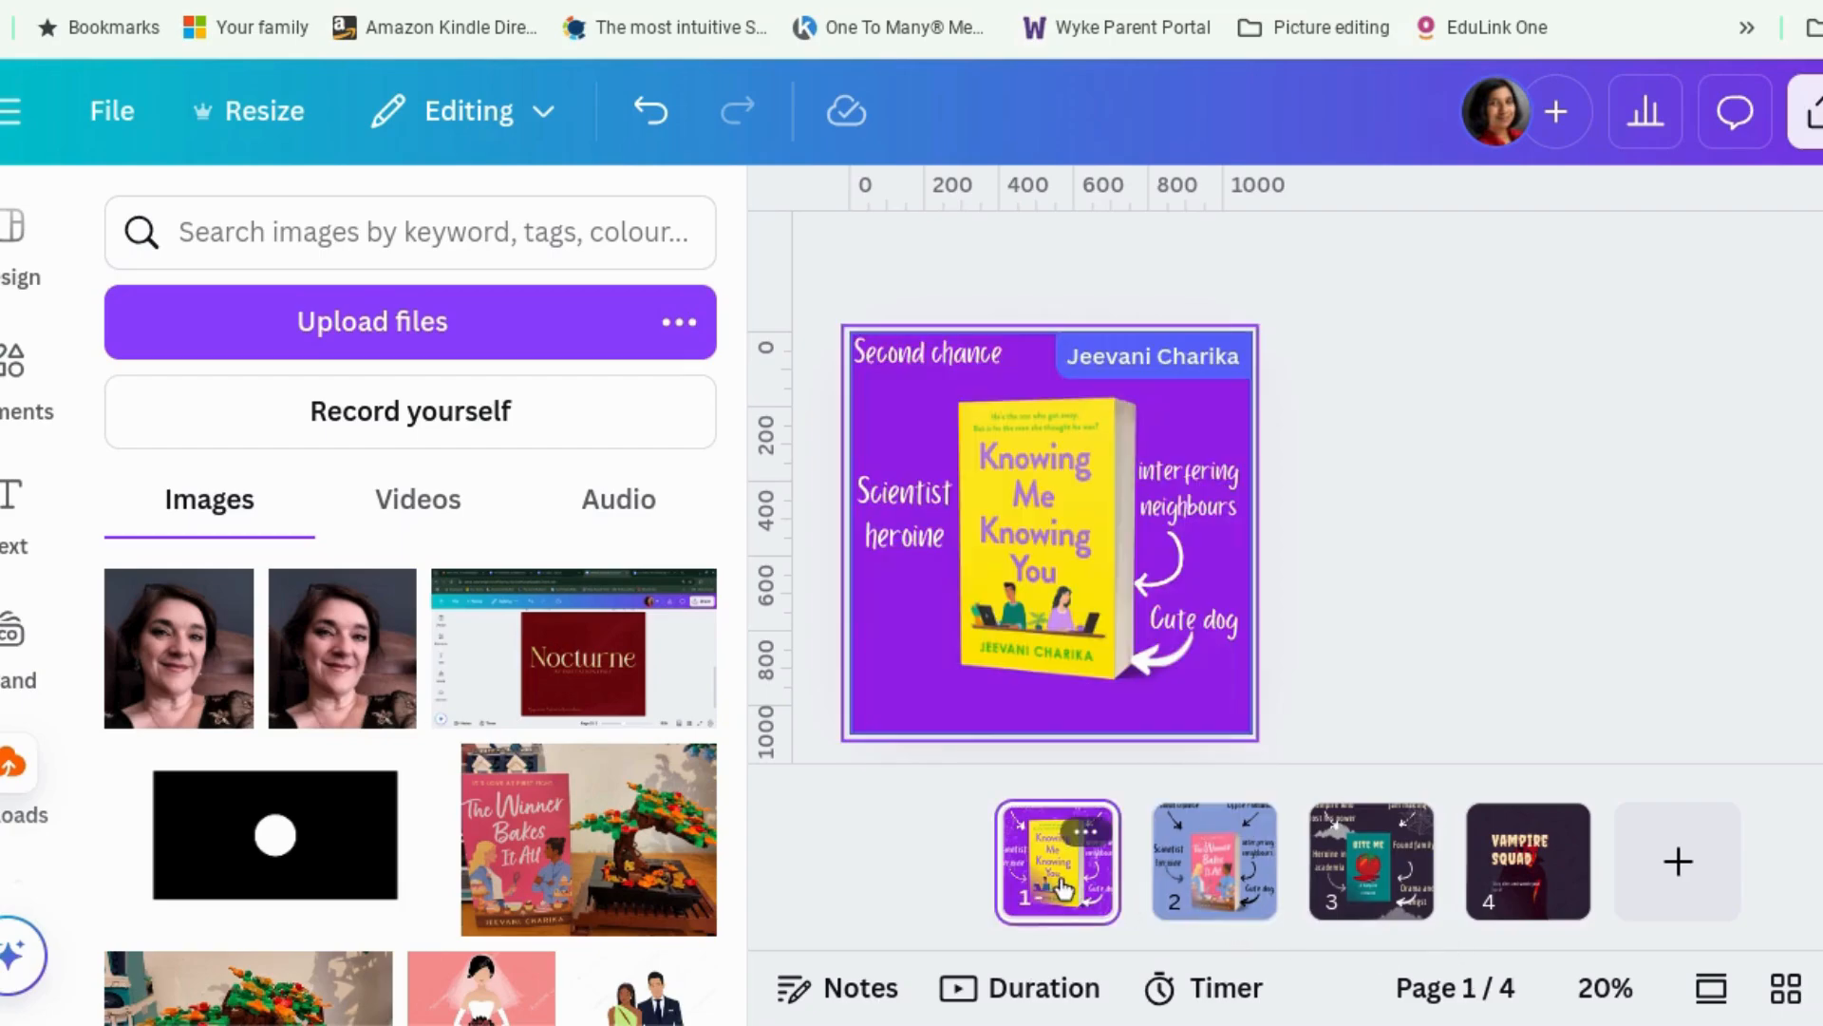
pyautogui.click(1227, 885)
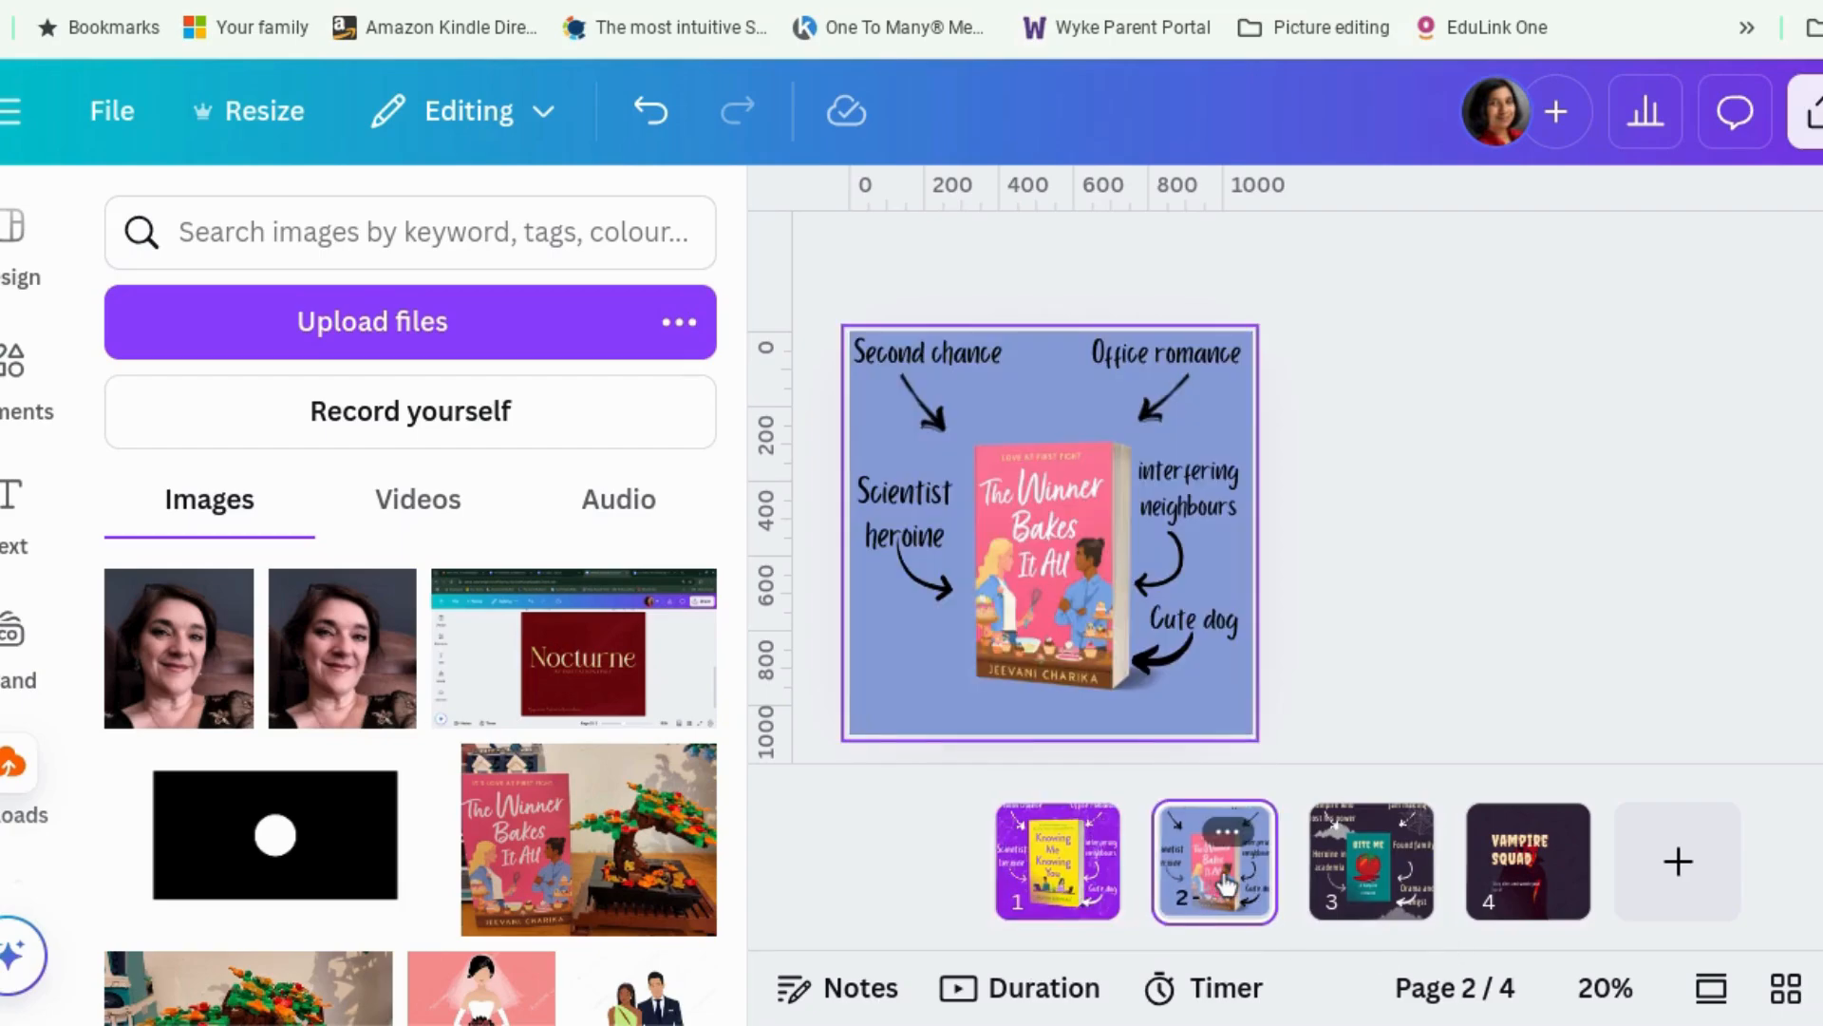
pyautogui.click(1339, 898)
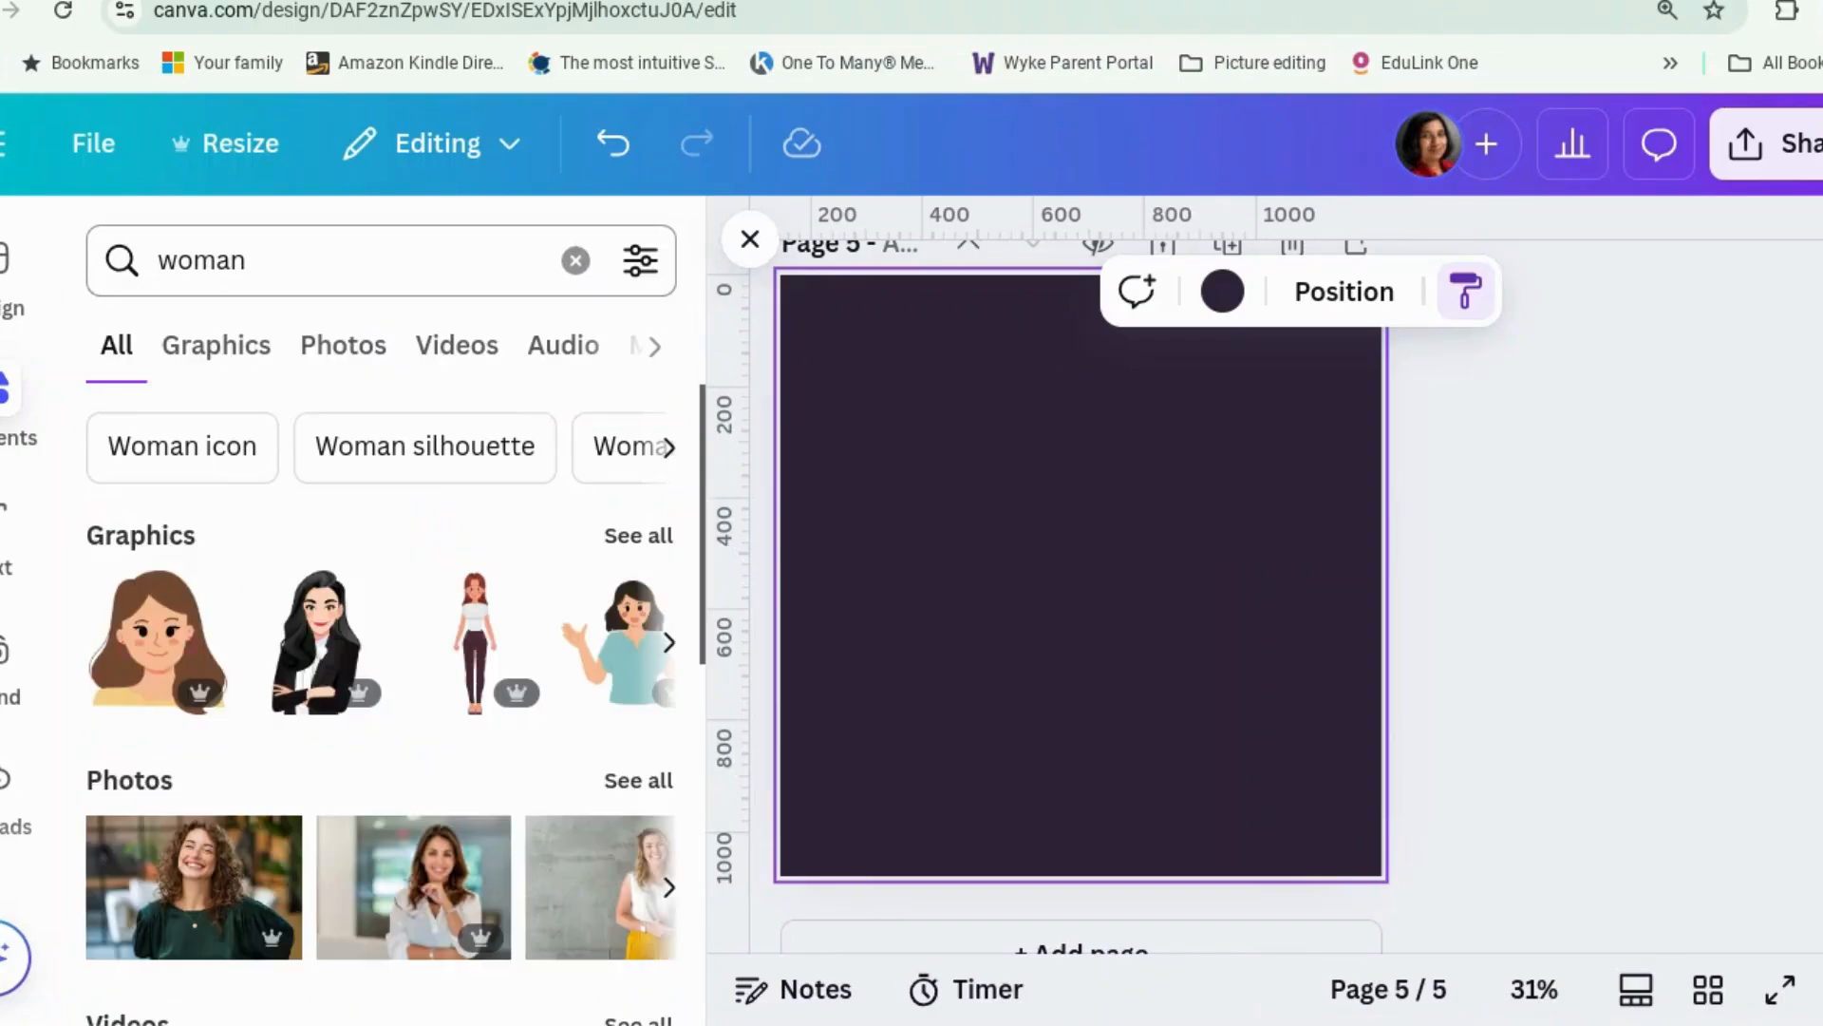
# Step: Narrow the "woman" search to photos and filter them to free items only
pyautogui.click(636, 775)
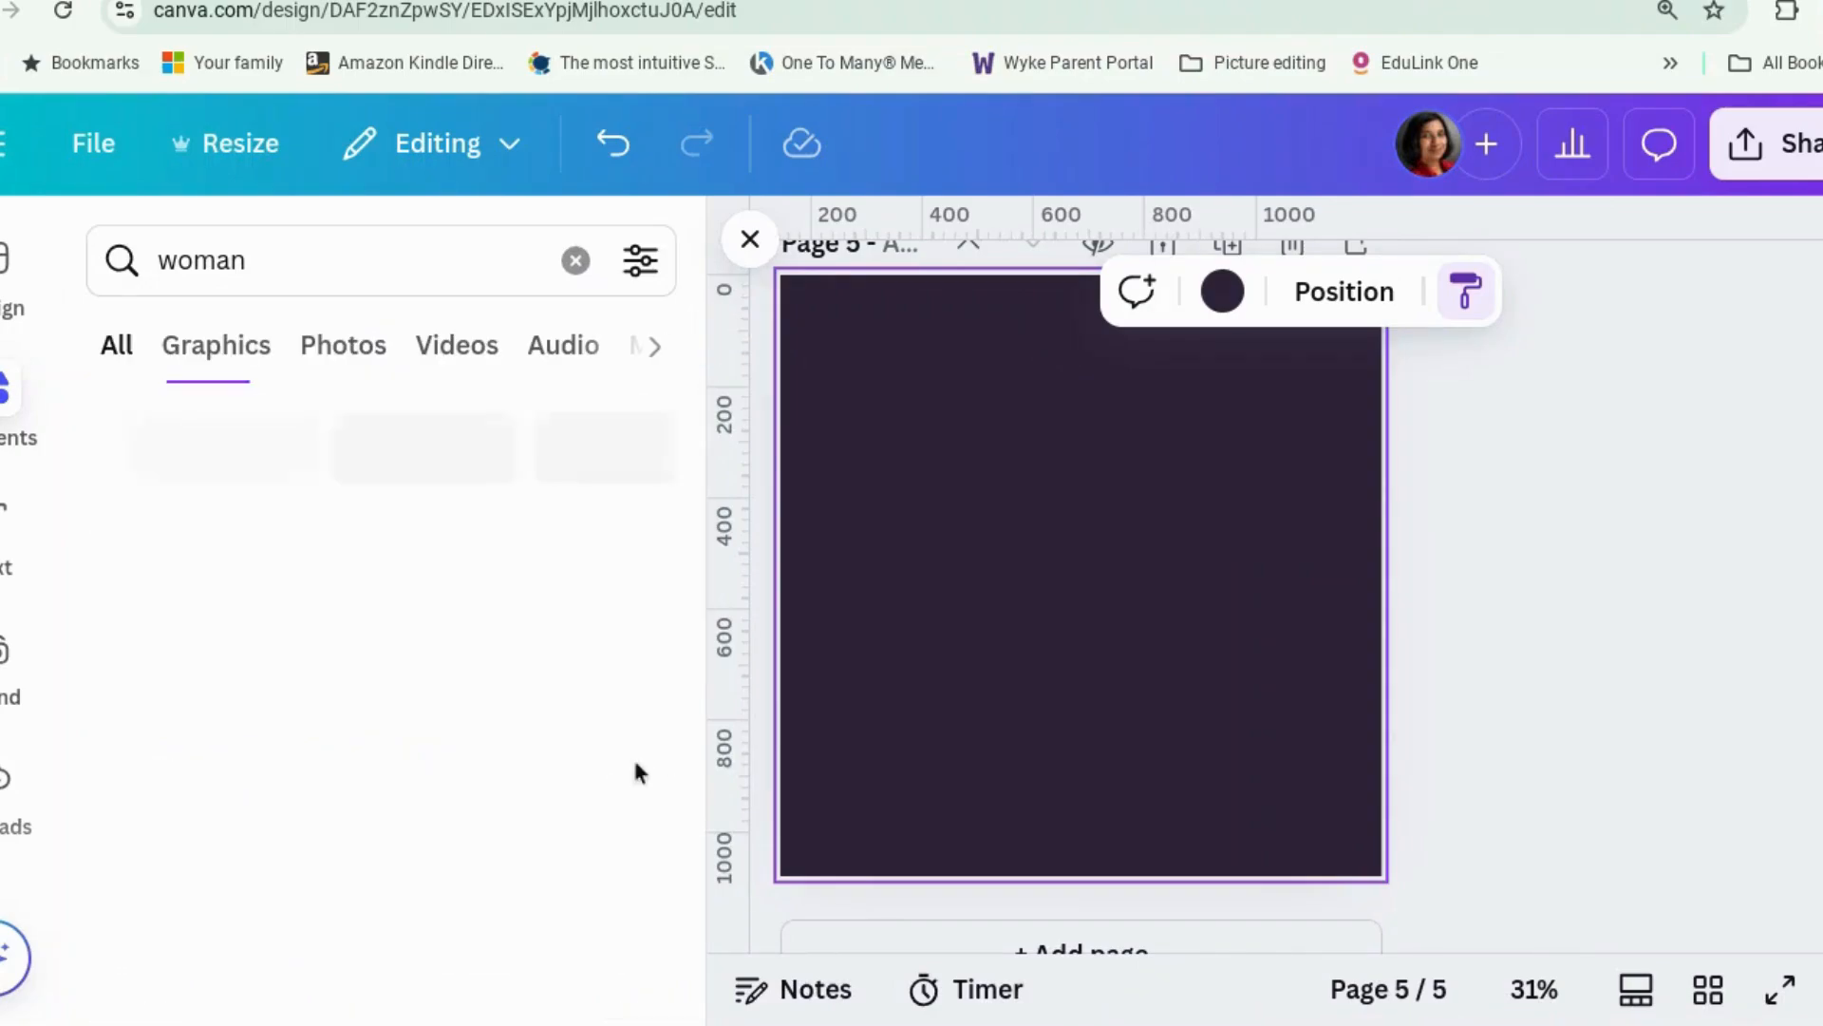
pyautogui.click(641, 264)
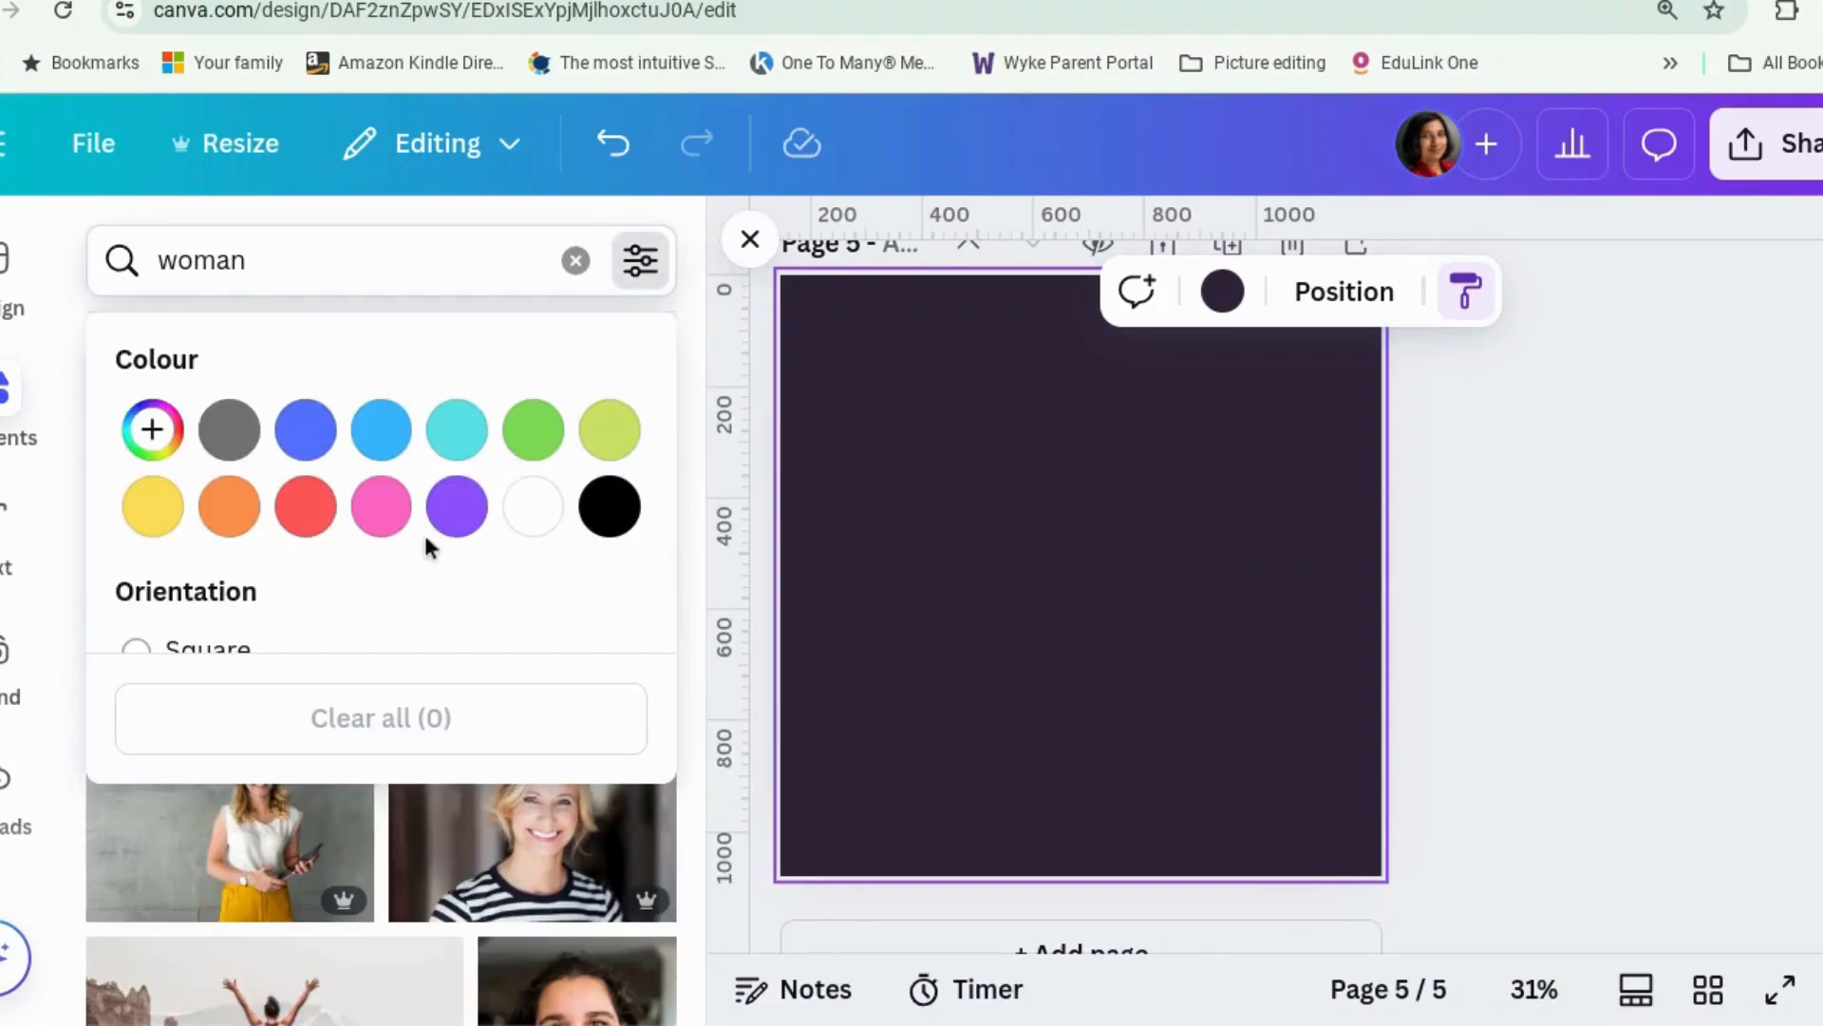
pyautogui.scroll(-3, 423, 533)
pyautogui.scroll(-4, 184, 542)
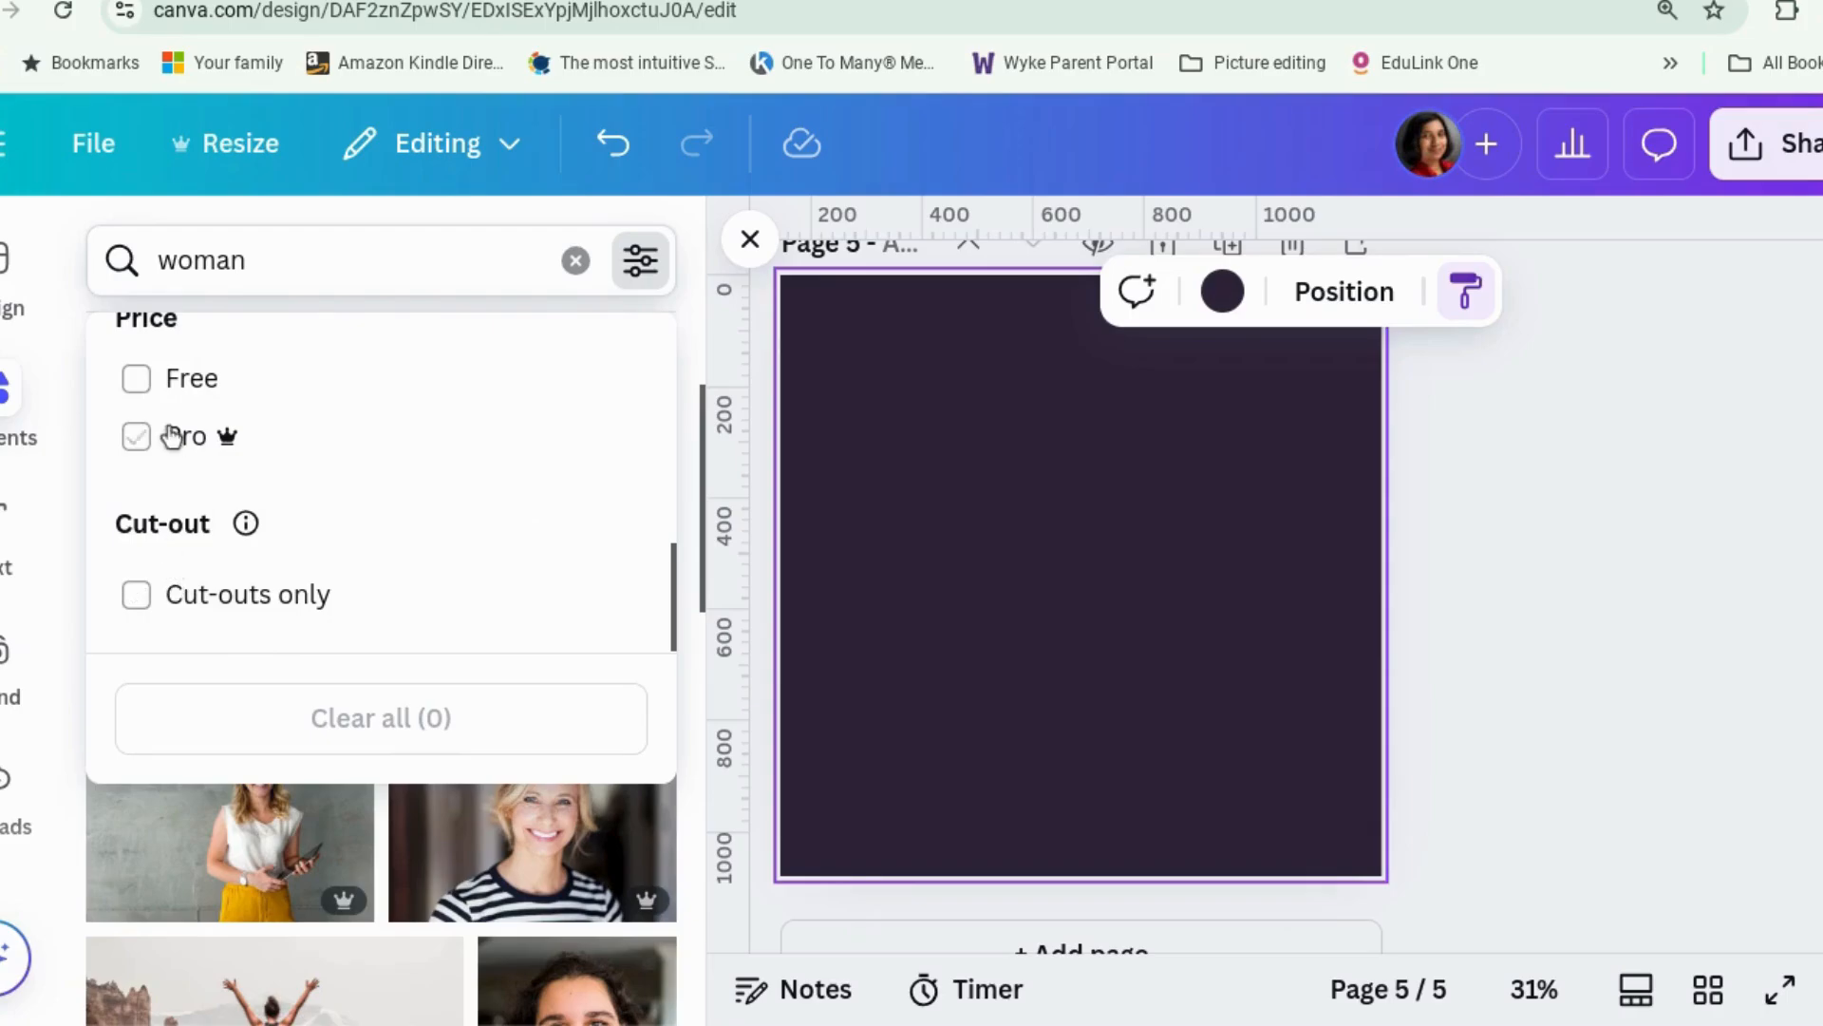
pyautogui.click(136, 380)
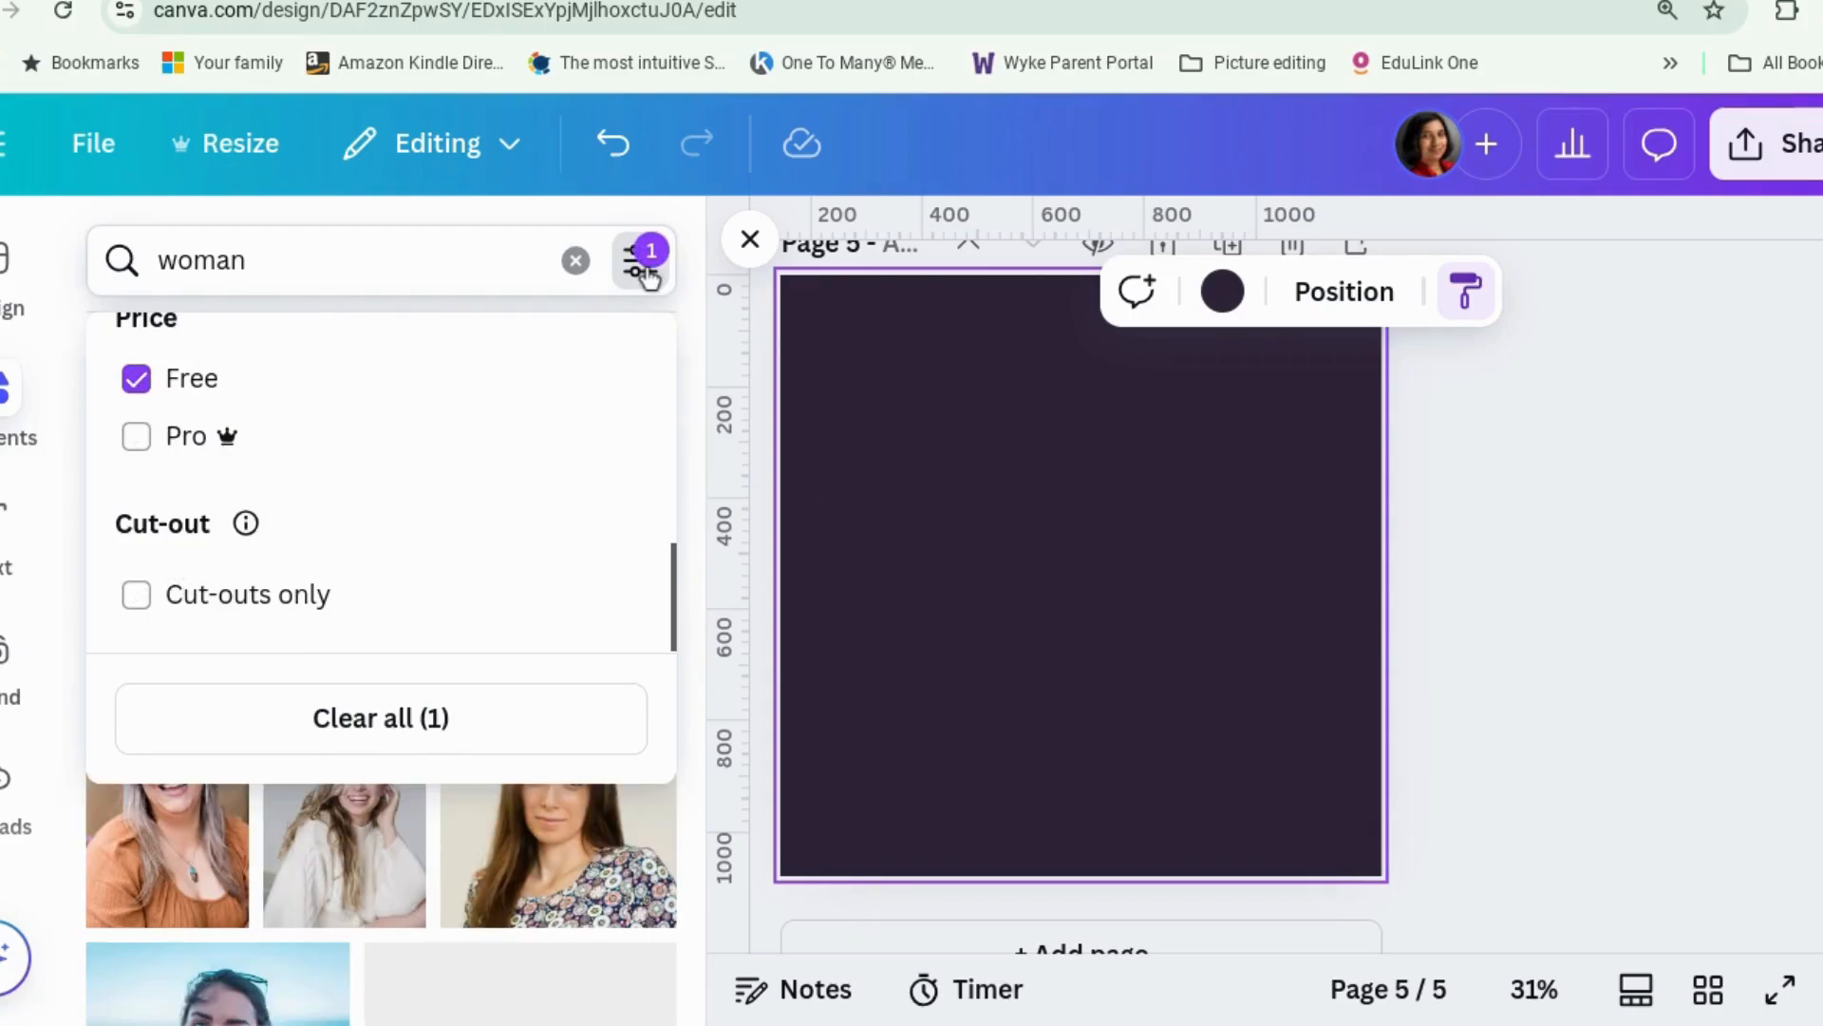
pyautogui.click(643, 270)
# Step: Add photos of the woman in the floral blouse and the woman with crossed arms to page 5, shrunk into opposite corners
pyautogui.moveTo(618, 753); pyautogui.dragTo(932, 545)
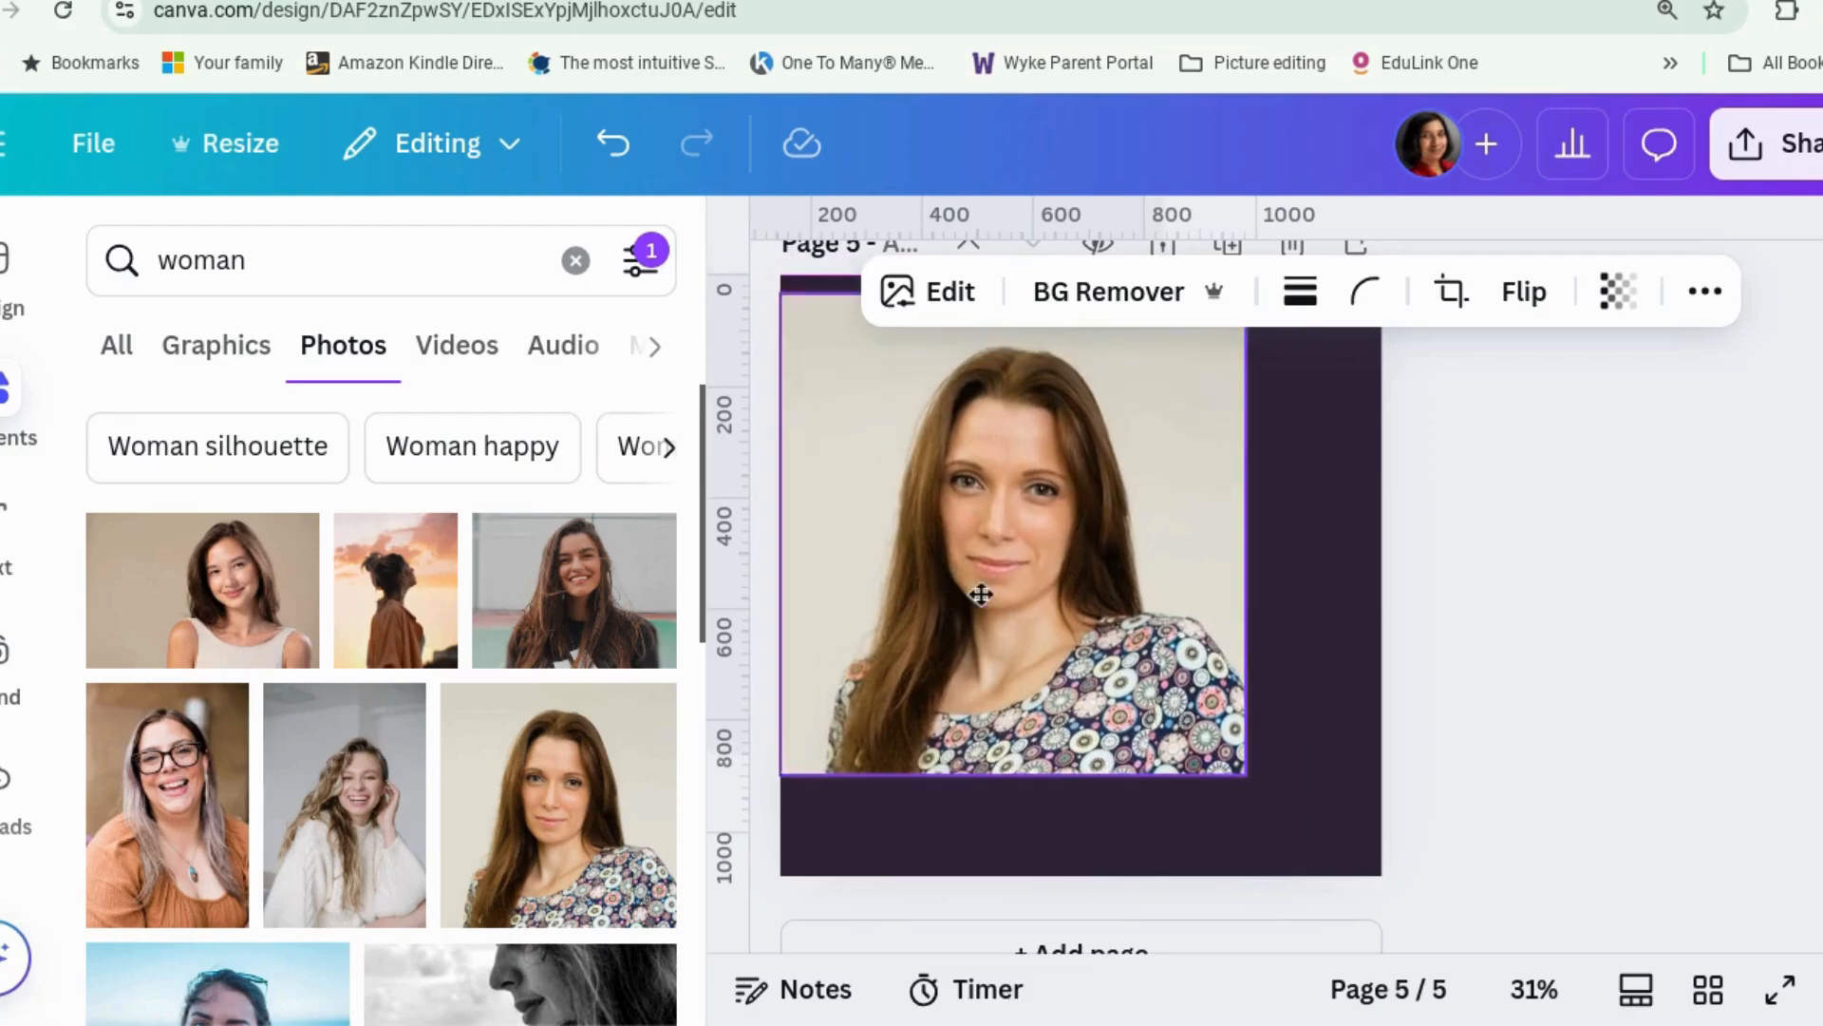
pyautogui.moveTo(1272, 784); pyautogui.dragTo(1006, 579)
pyautogui.scroll(-1, 589, 845)
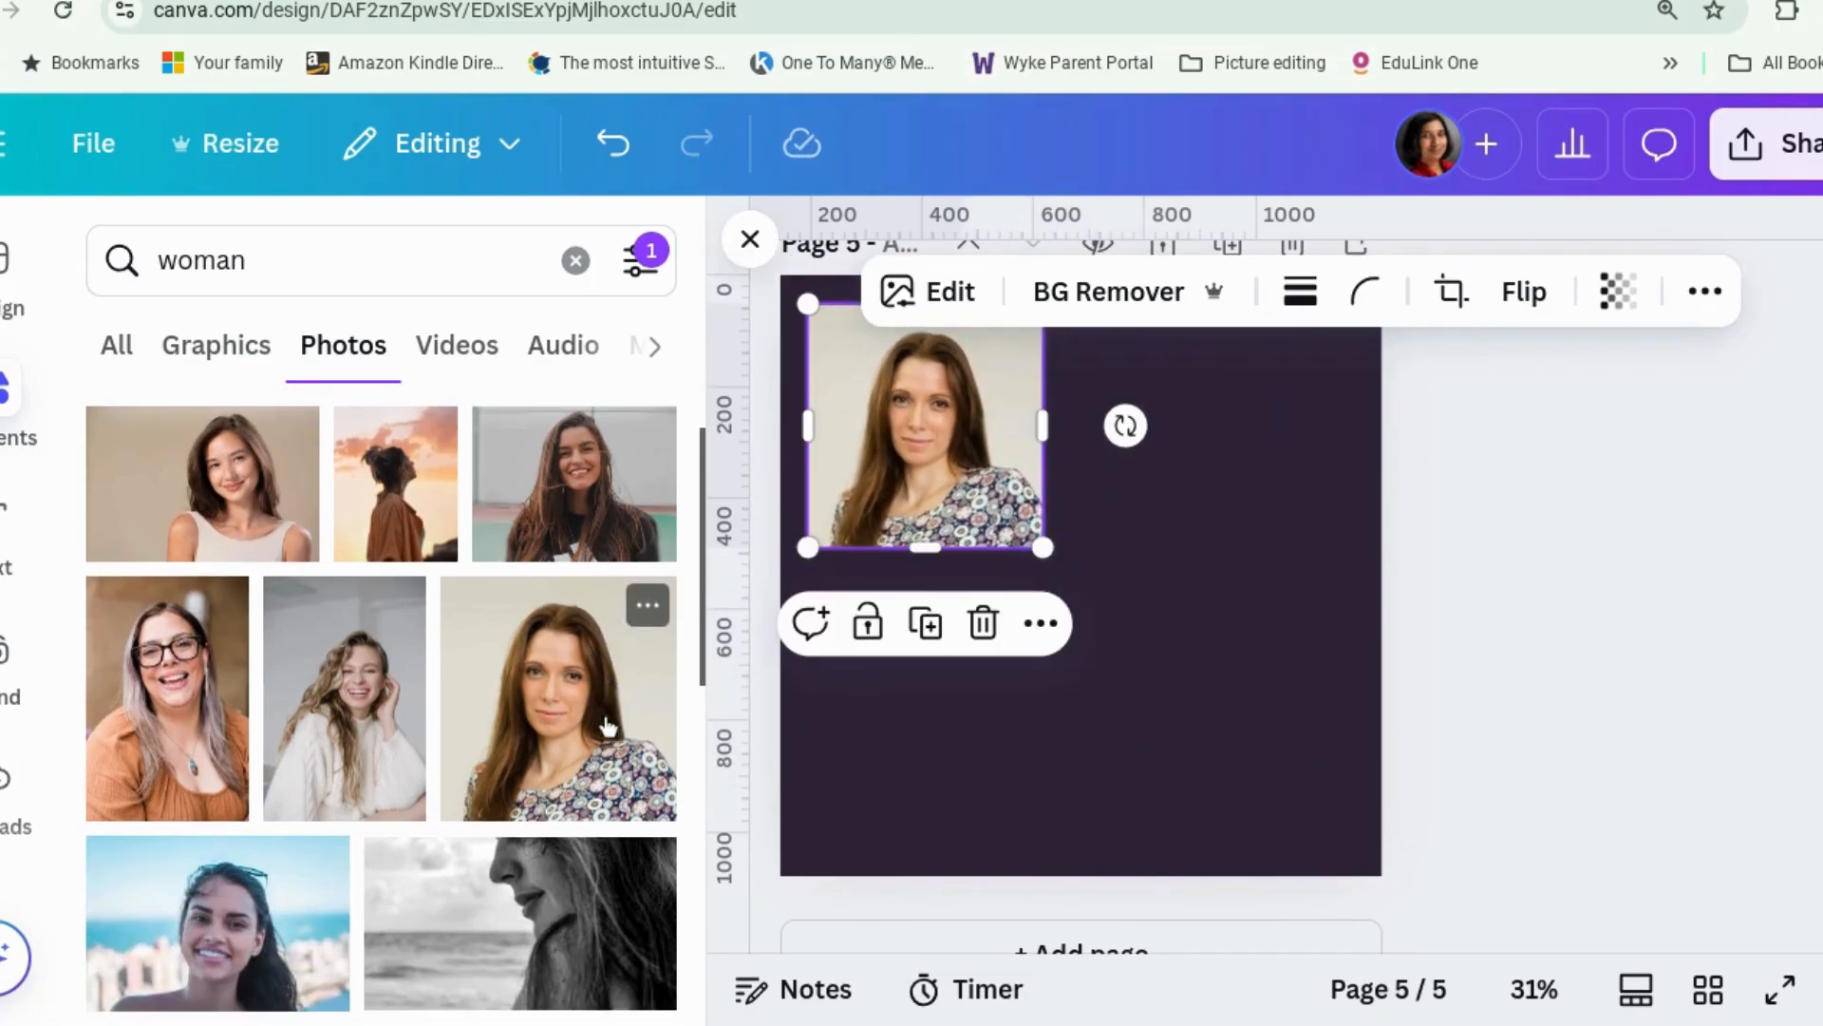
pyautogui.scroll(-4, 589, 845)
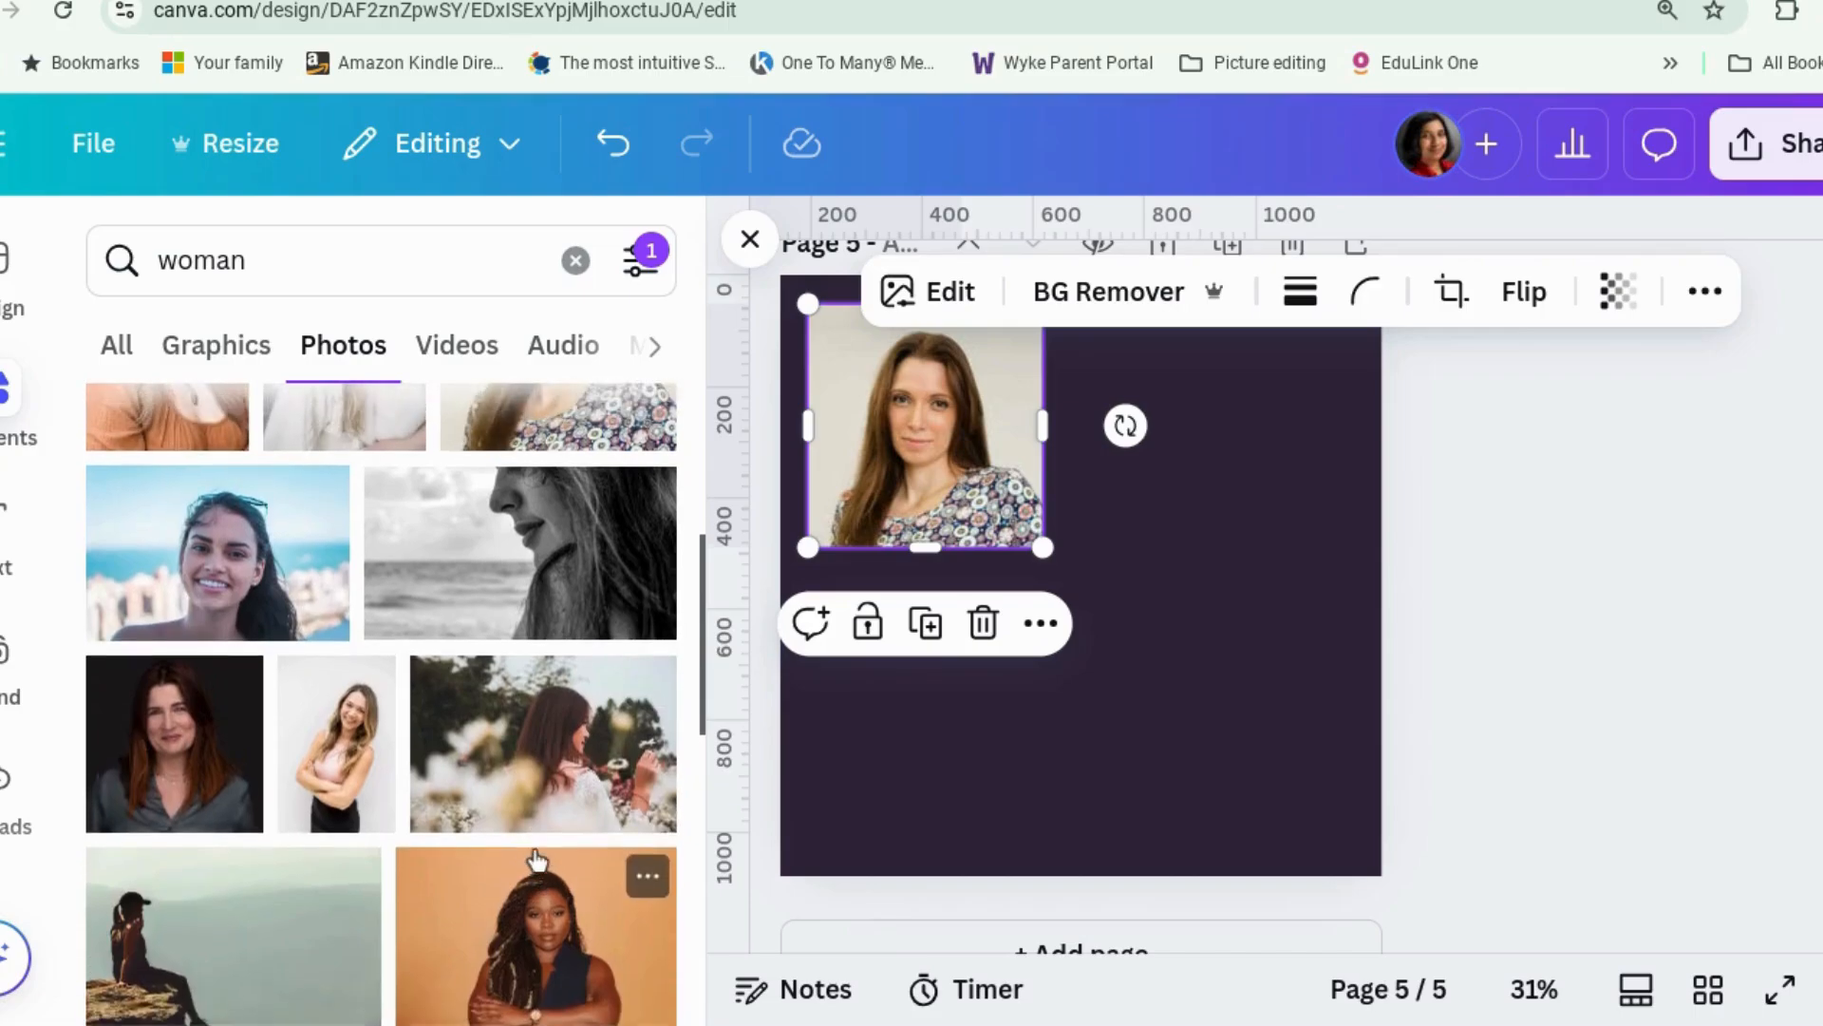
pyautogui.click(380, 819)
pyautogui.moveTo(1030, 618); pyautogui.dragTo(1145, 644)
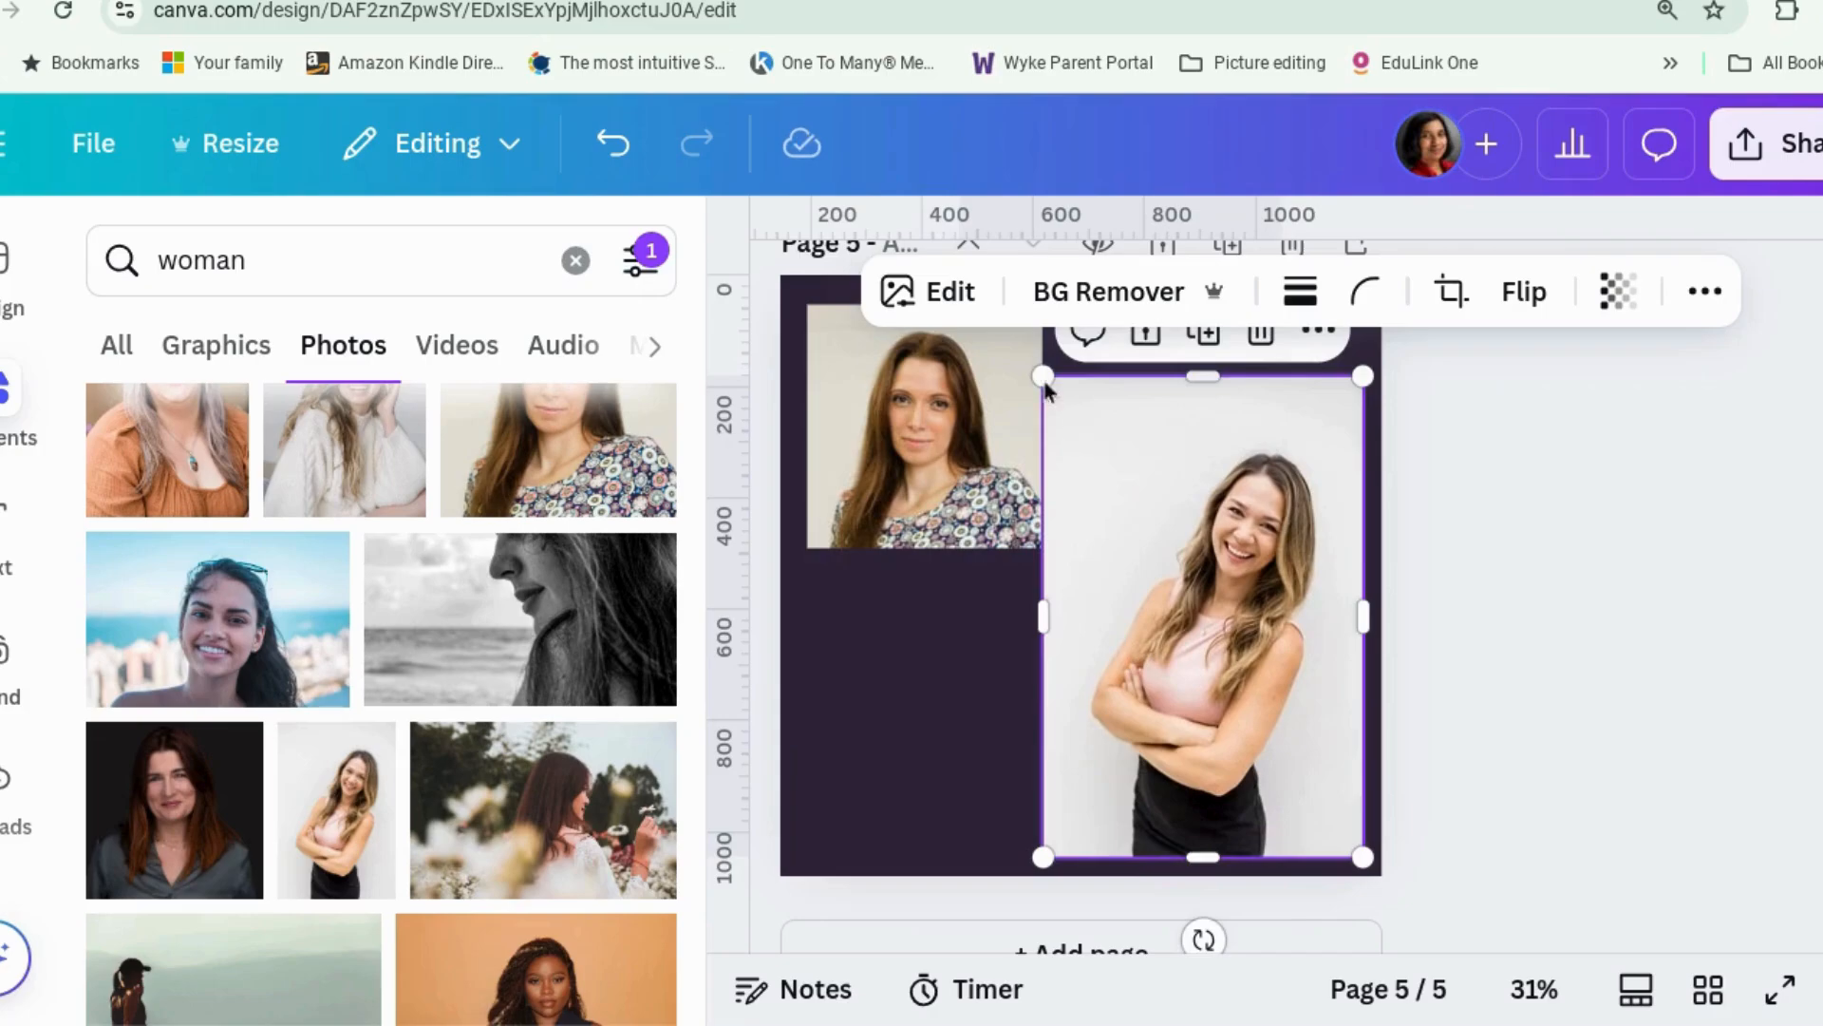
pyautogui.moveTo(1061, 429); pyautogui.dragTo(1144, 527)
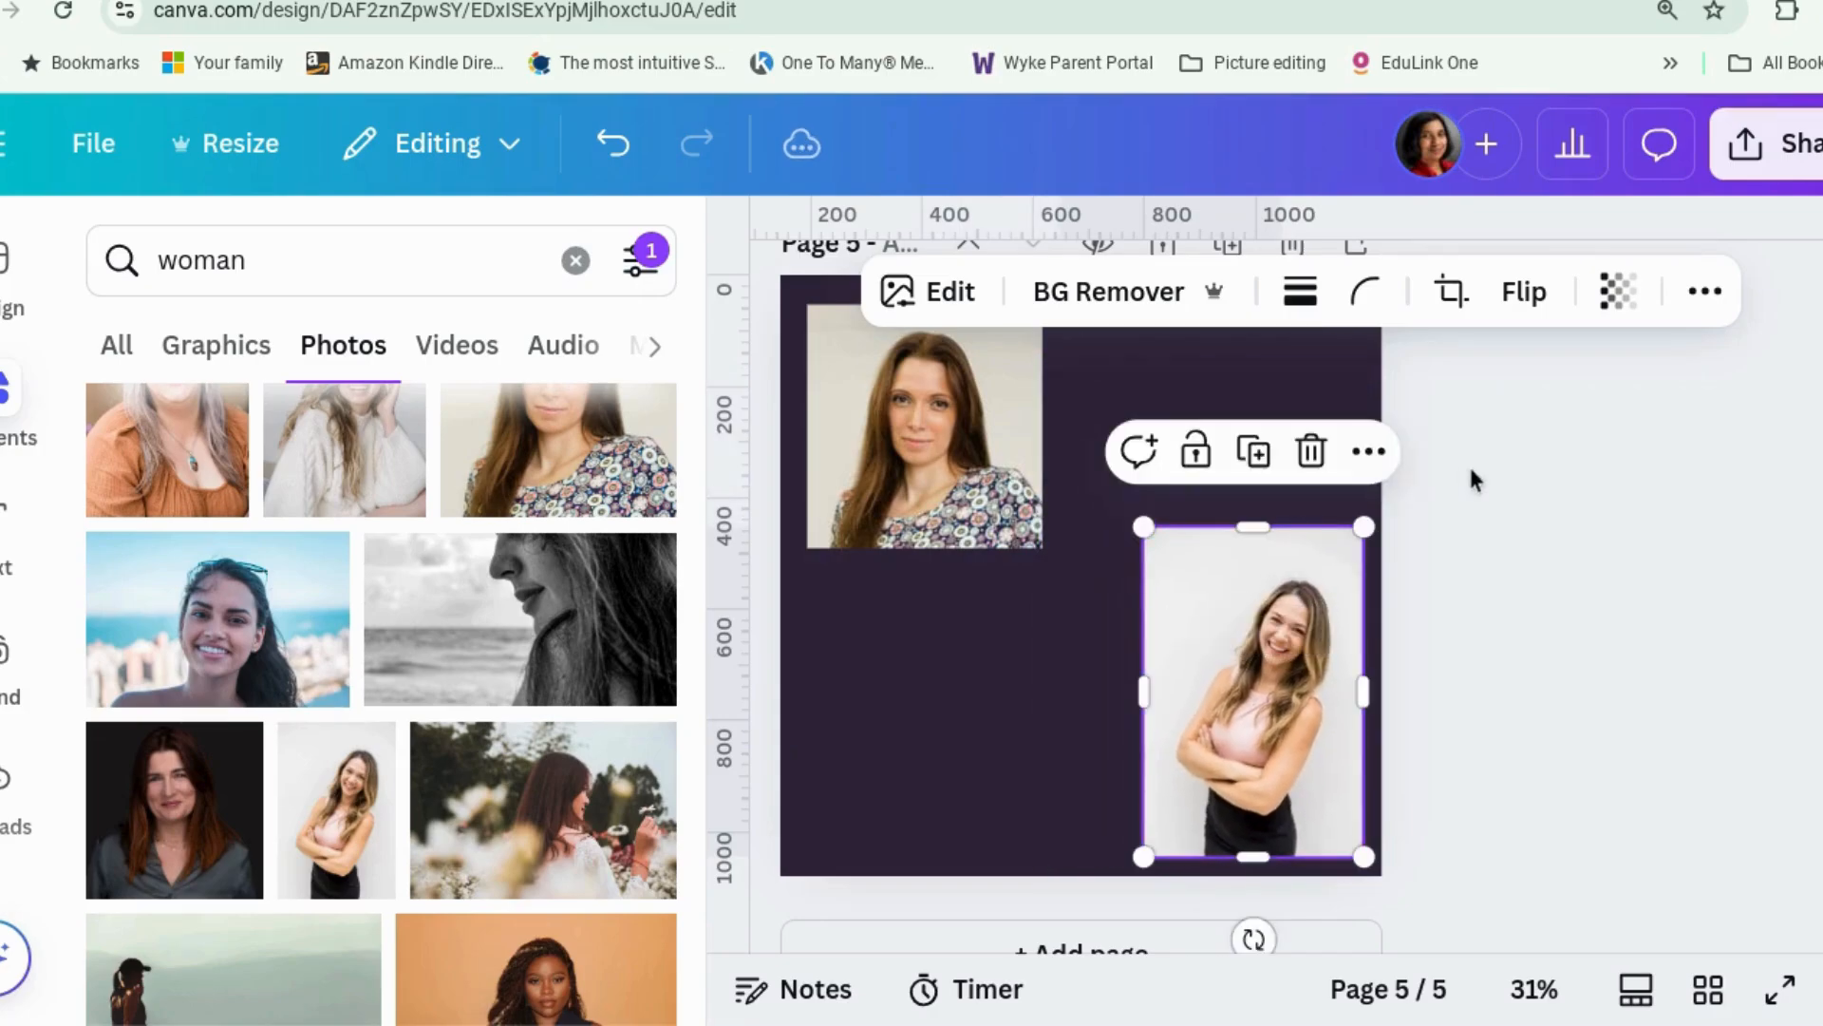
# Step: Remove the background from the photo of the woman with crossed arms
pyautogui.click(1517, 537)
pyautogui.click(1311, 660)
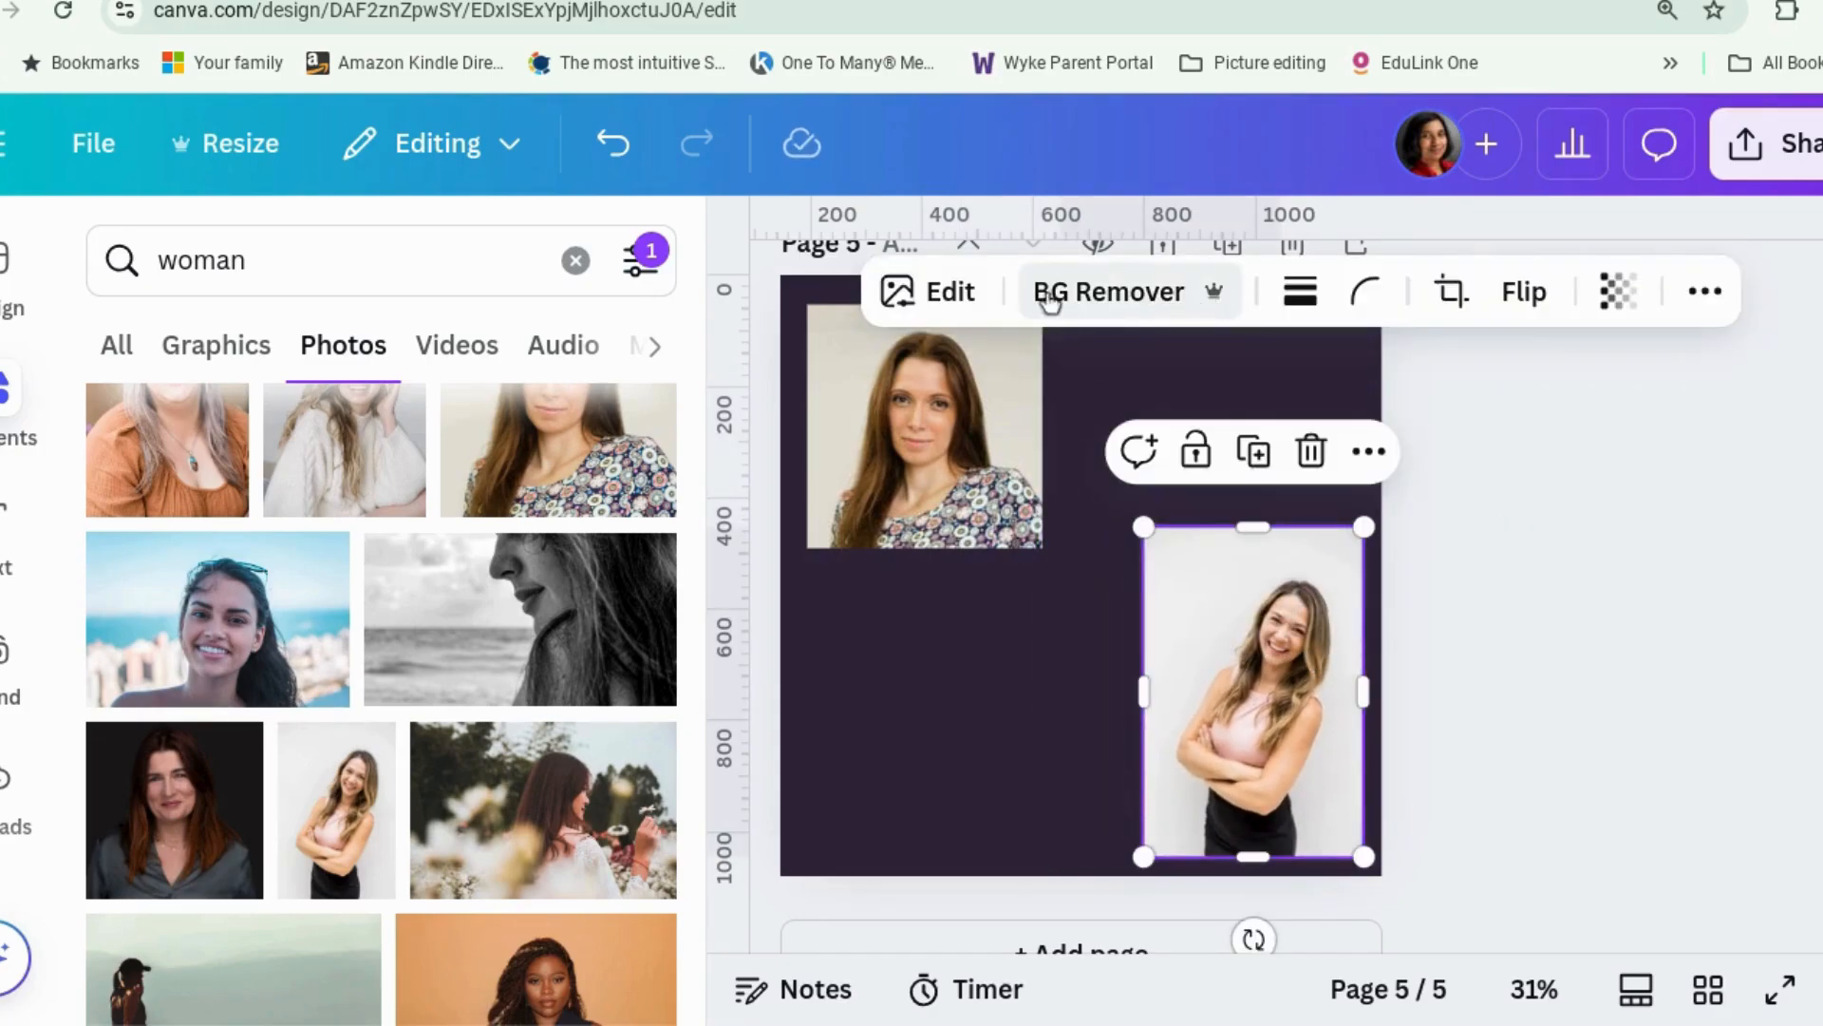
pyautogui.click(1109, 294)
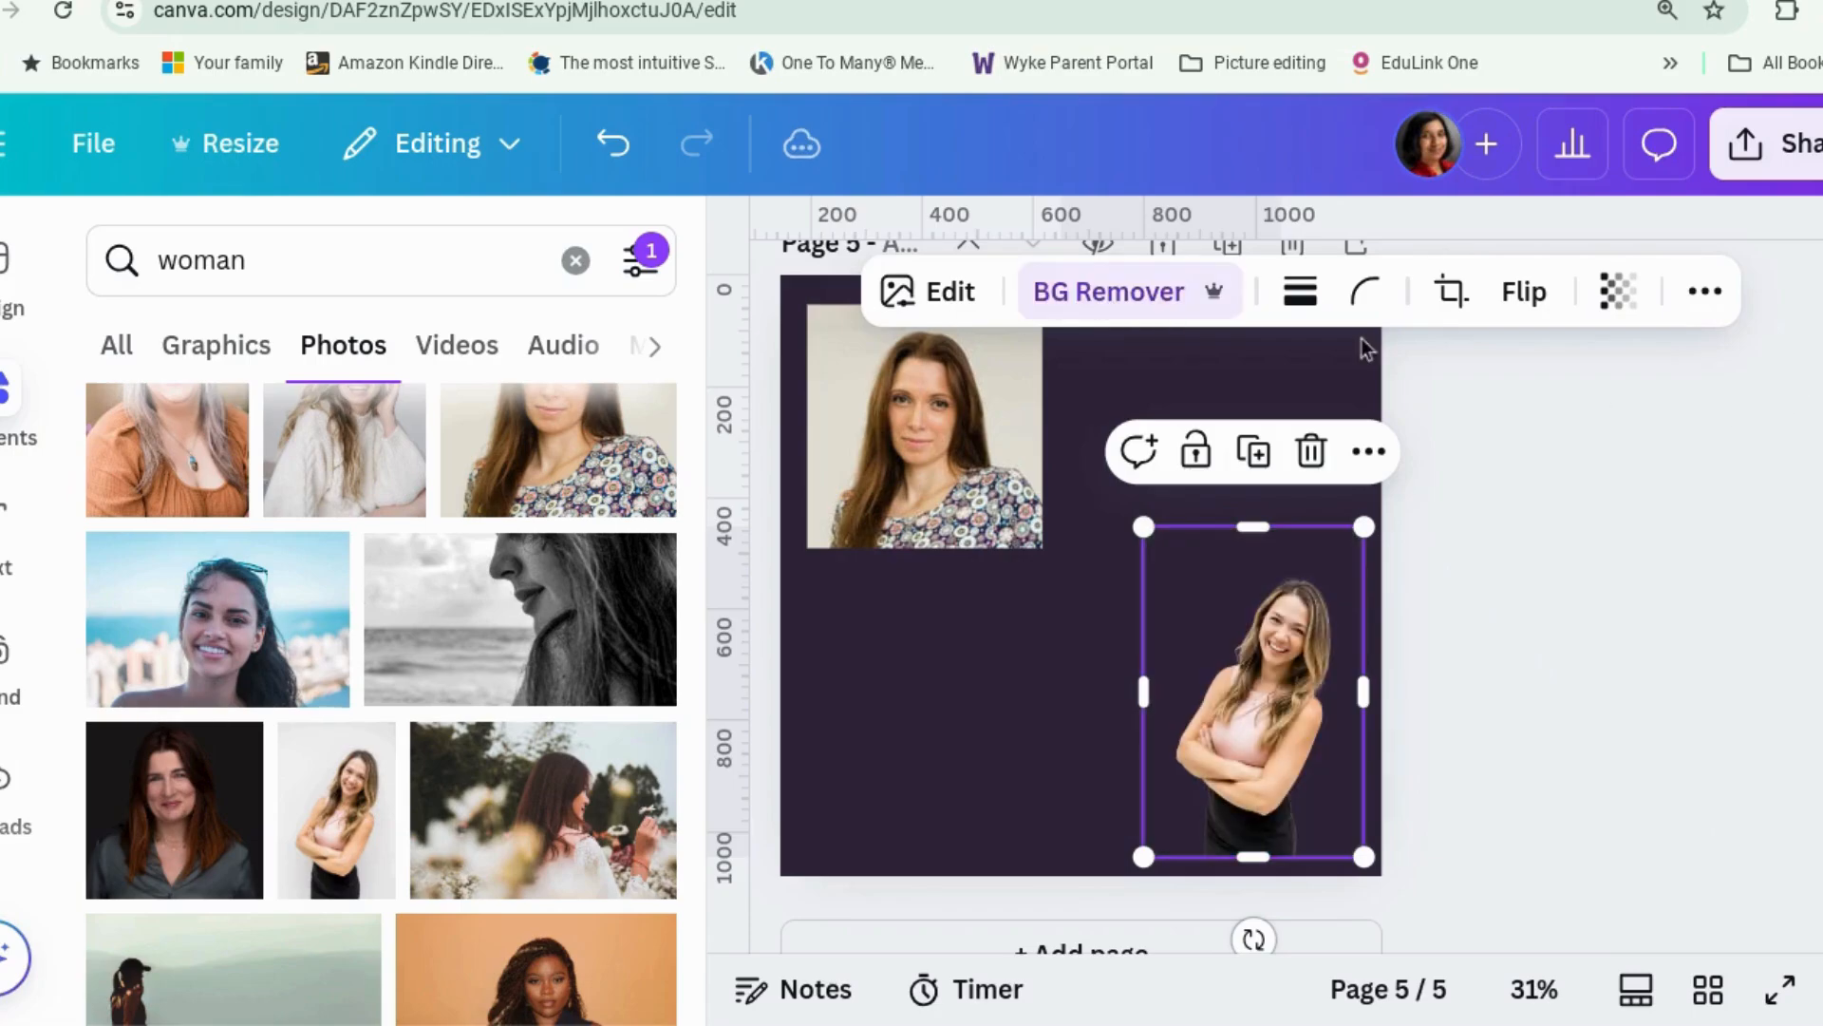
# Step: Apply a Glow shadow in near-white #FCFAFA to the cut-out woman with crossed arms
pyautogui.click(929, 293)
pyautogui.scroll(-3, 394, 703)
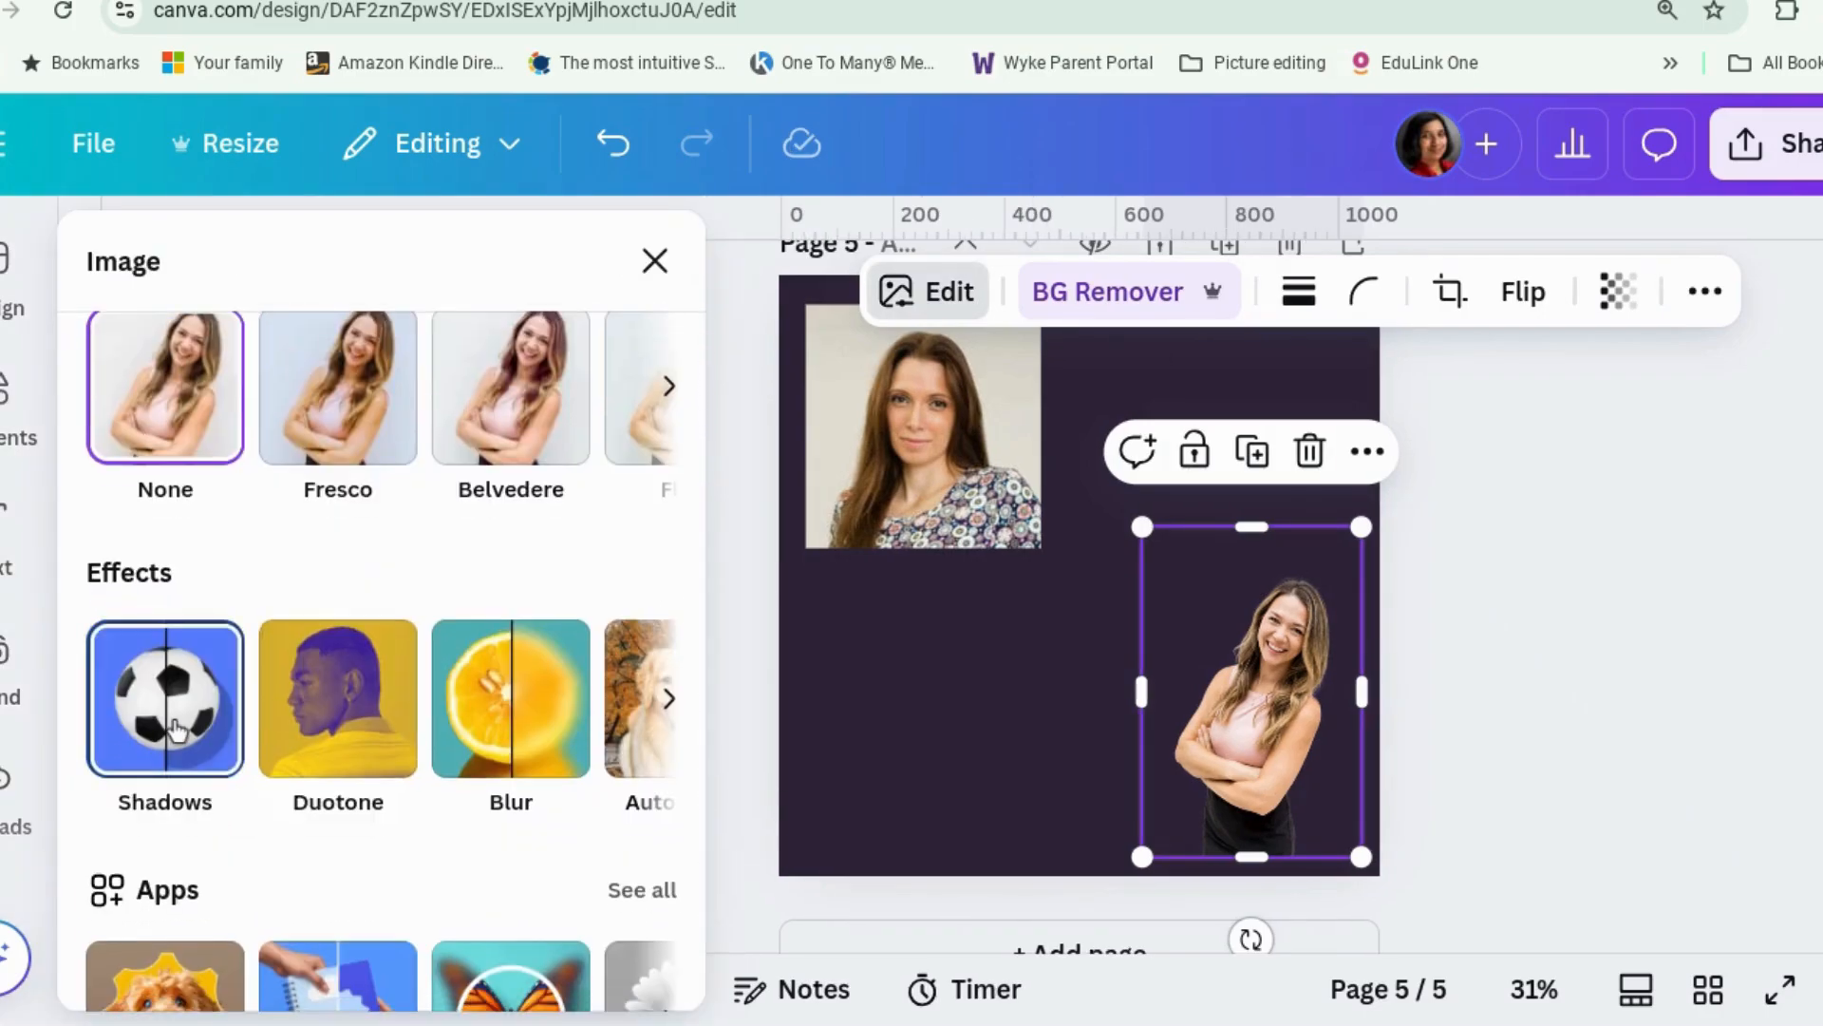
pyautogui.click(176, 729)
pyautogui.click(211, 700)
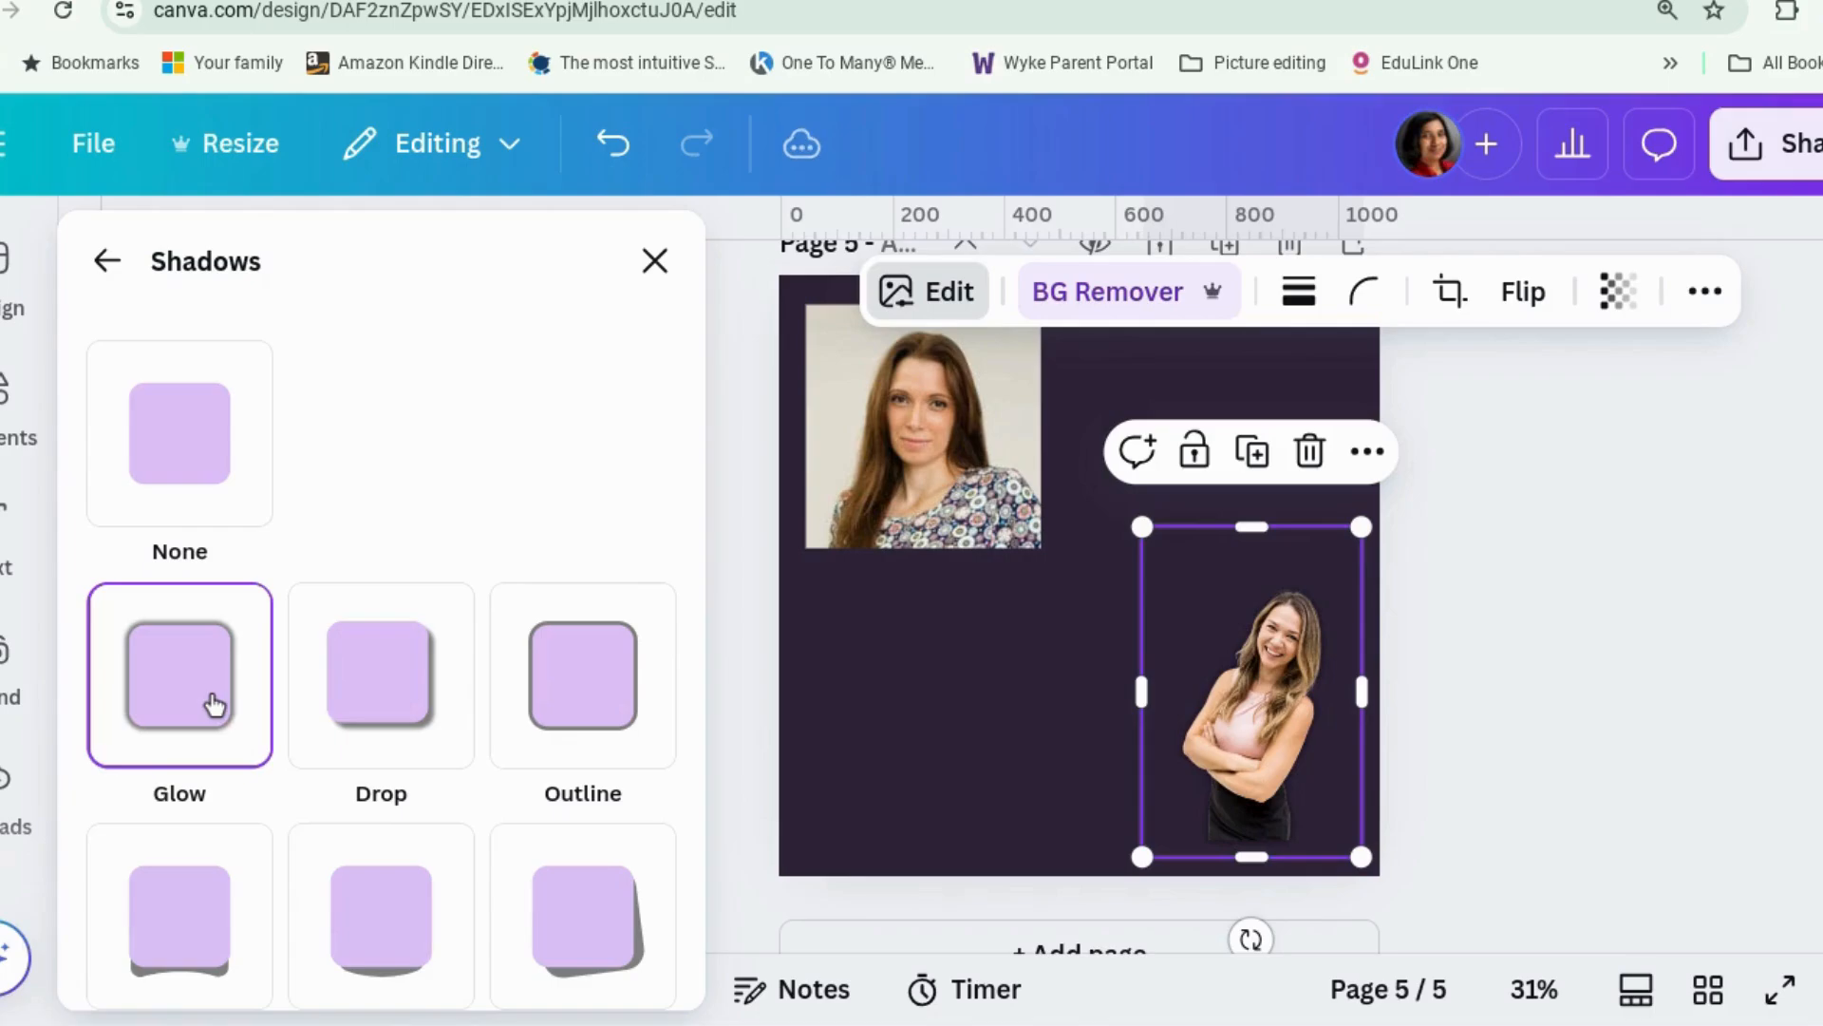
pyautogui.scroll(-5, 214, 703)
pyautogui.click(646, 824)
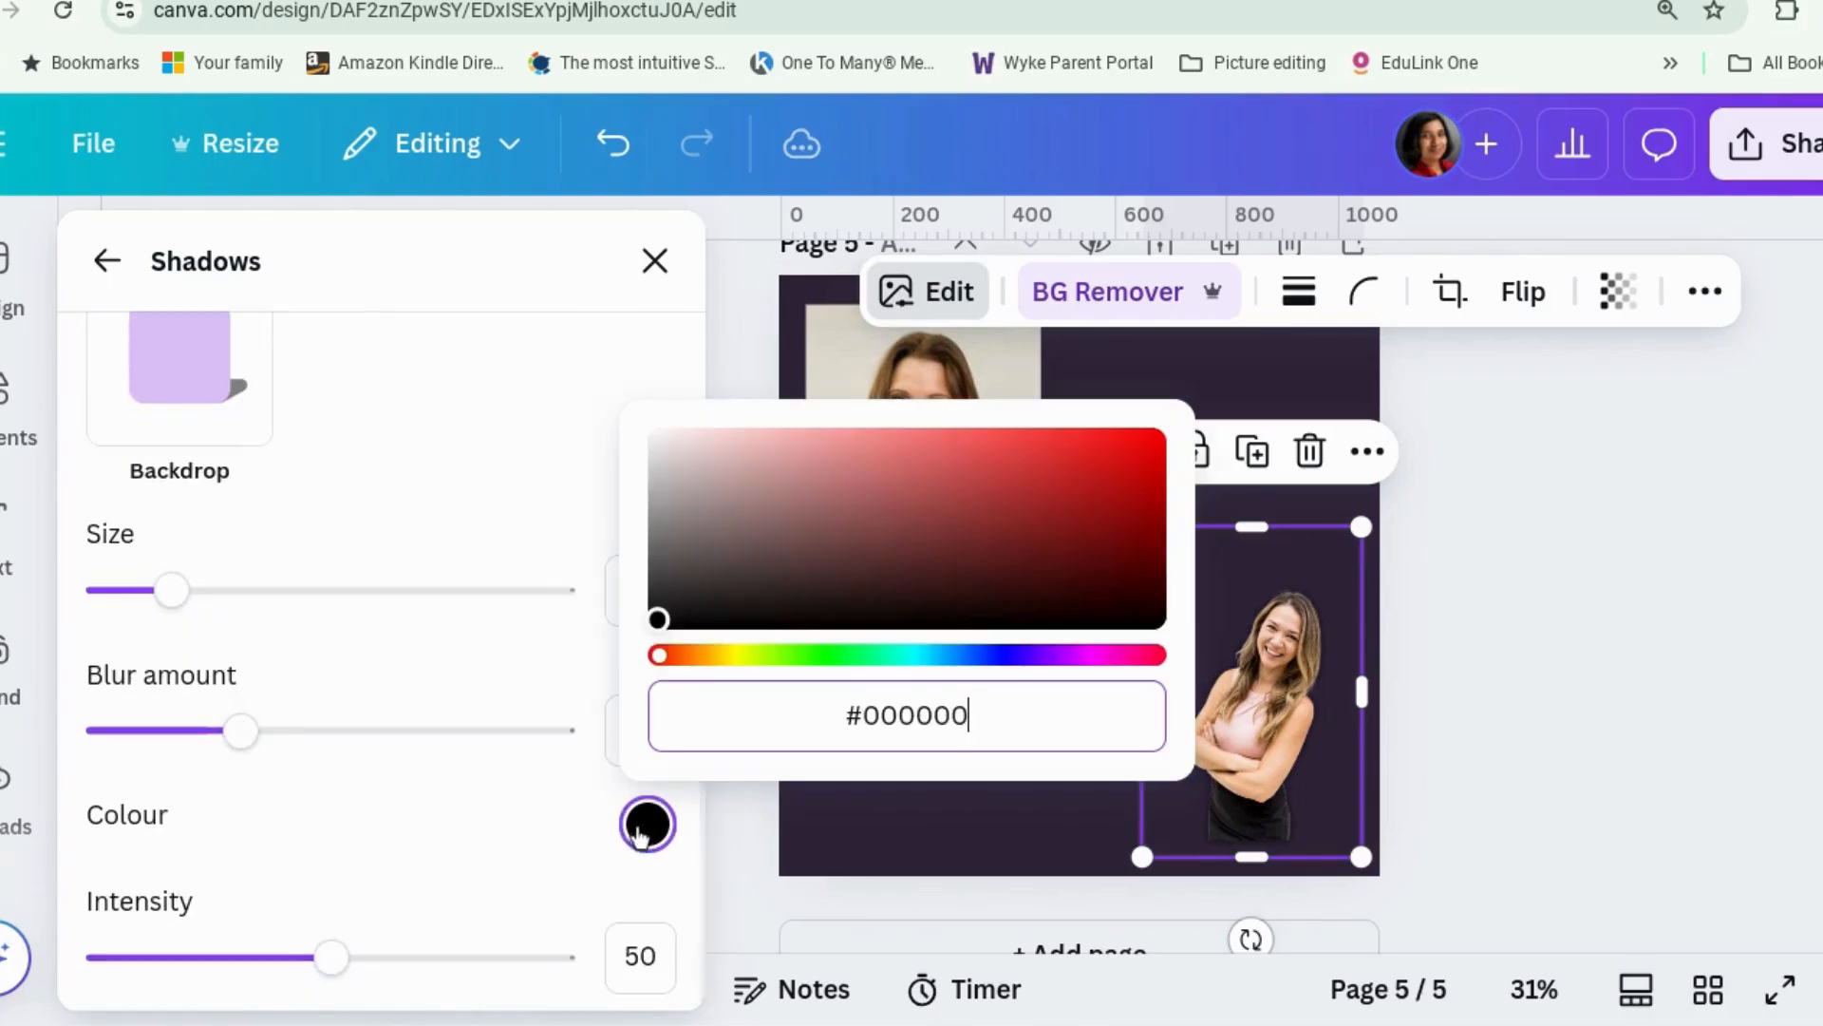
pyautogui.click(658, 442)
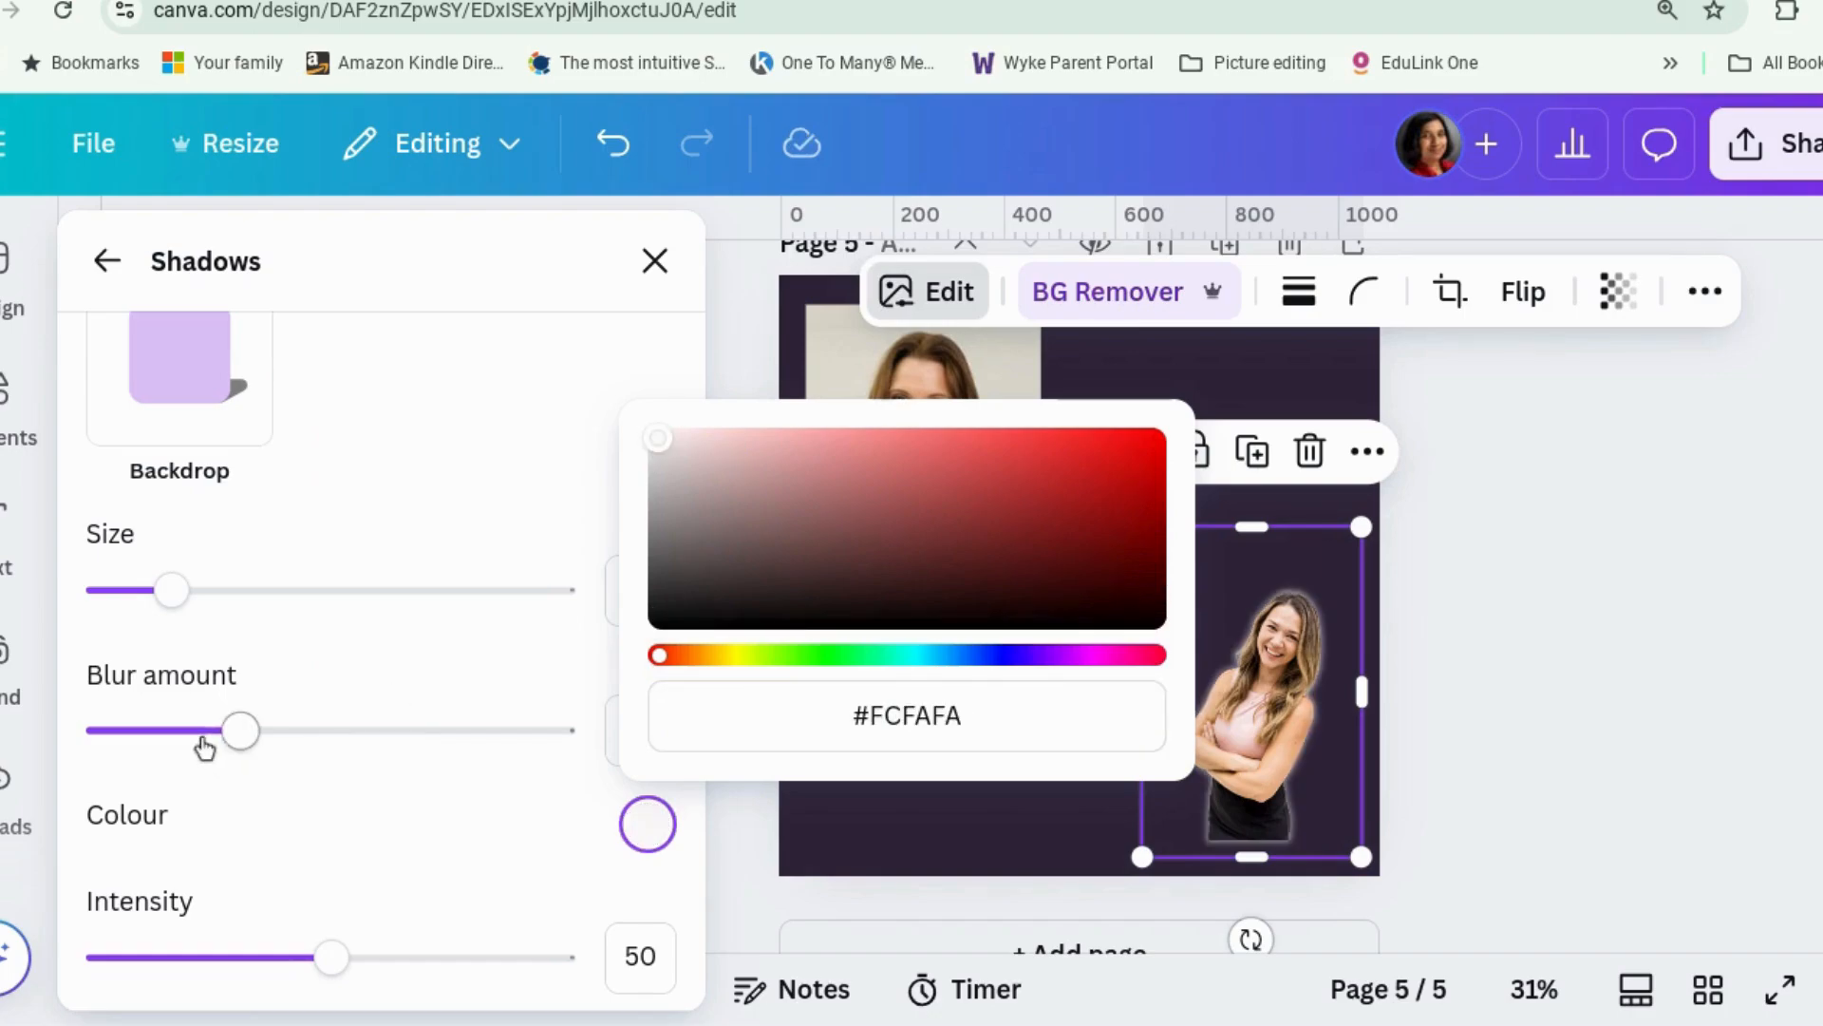
# Step: Turn the glow into a solid outline with blur amount 0, intensity 100 and size 28
pyautogui.click(62, 729)
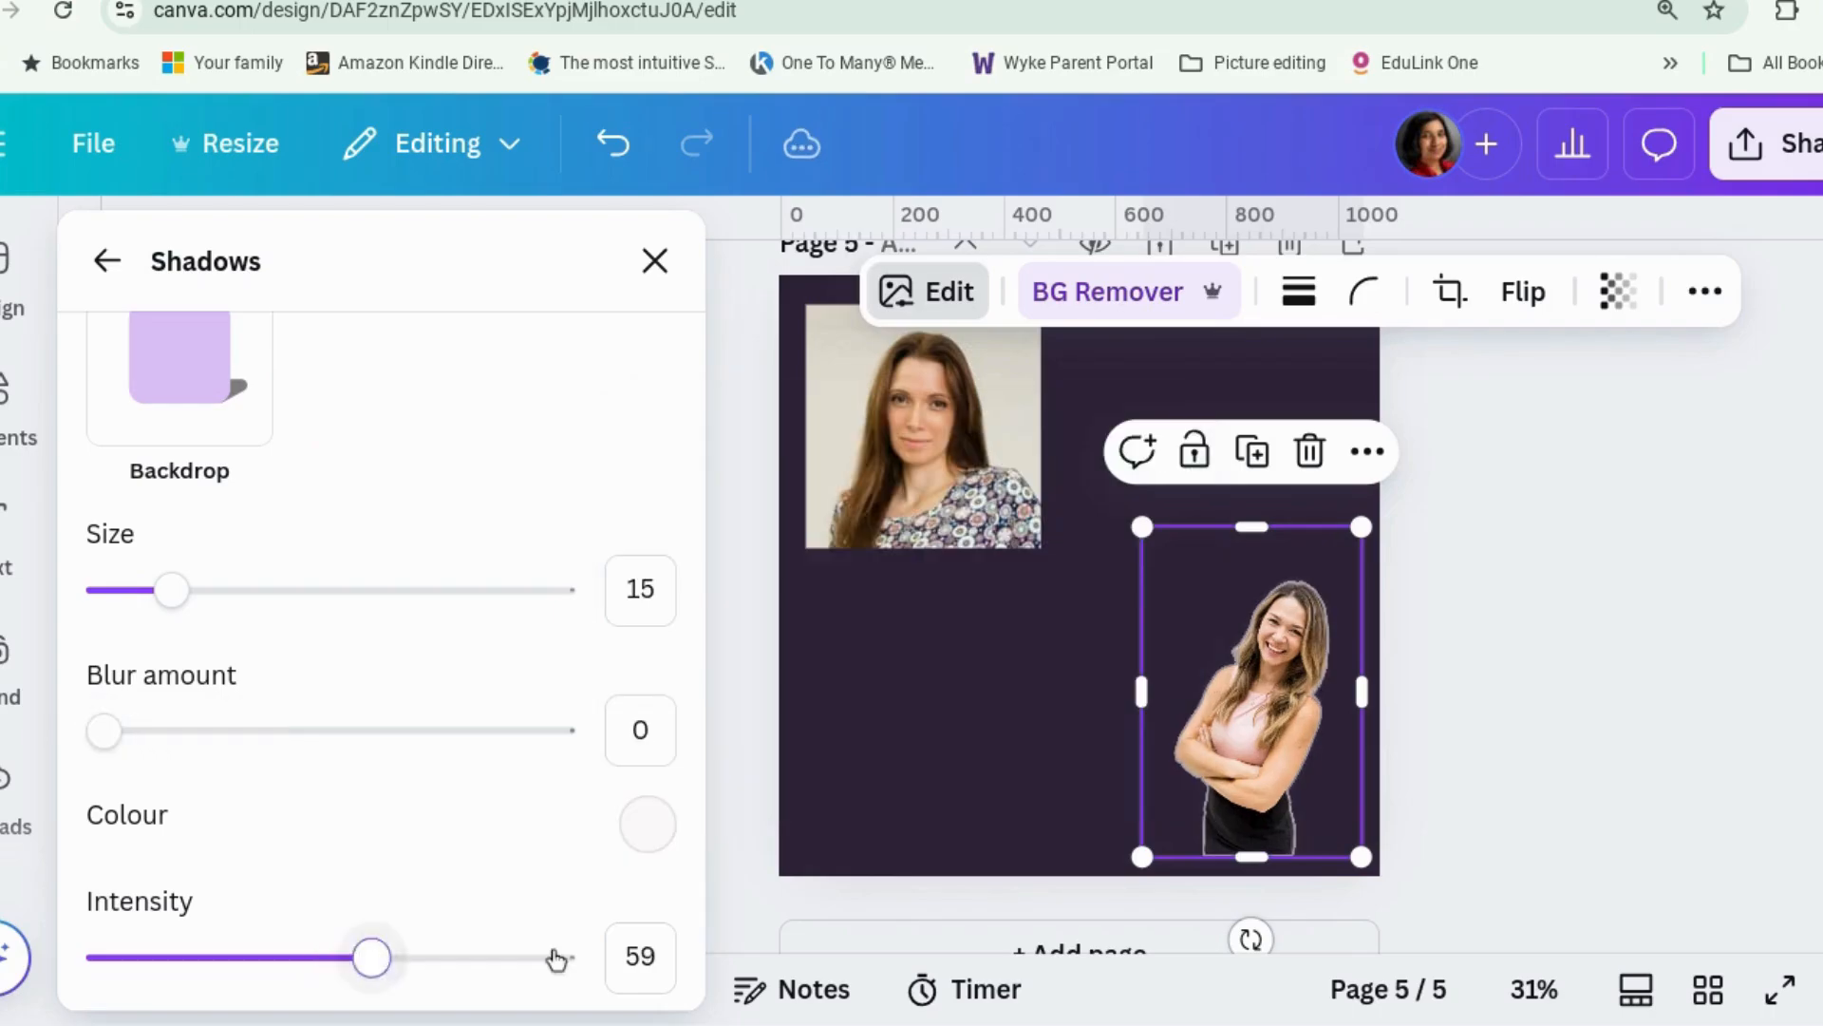
pyautogui.moveTo(374, 960); pyautogui.dragTo(561, 960)
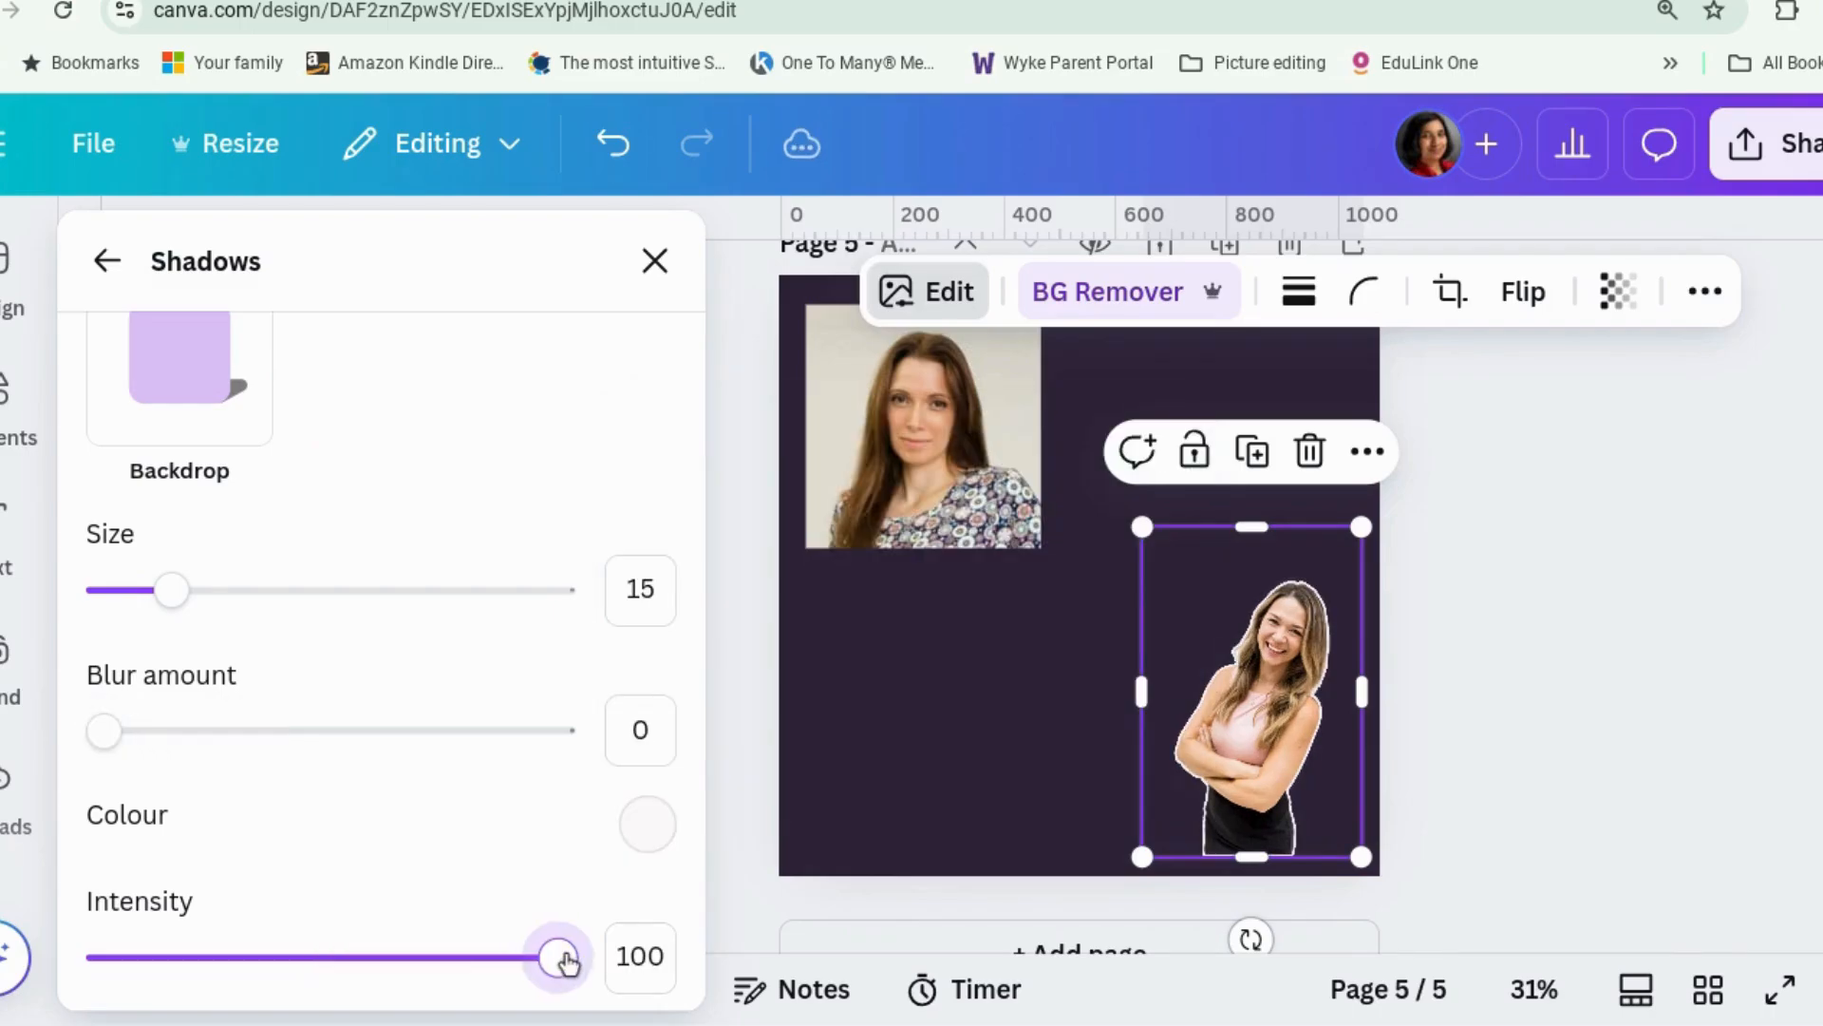
pyautogui.click(231, 596)
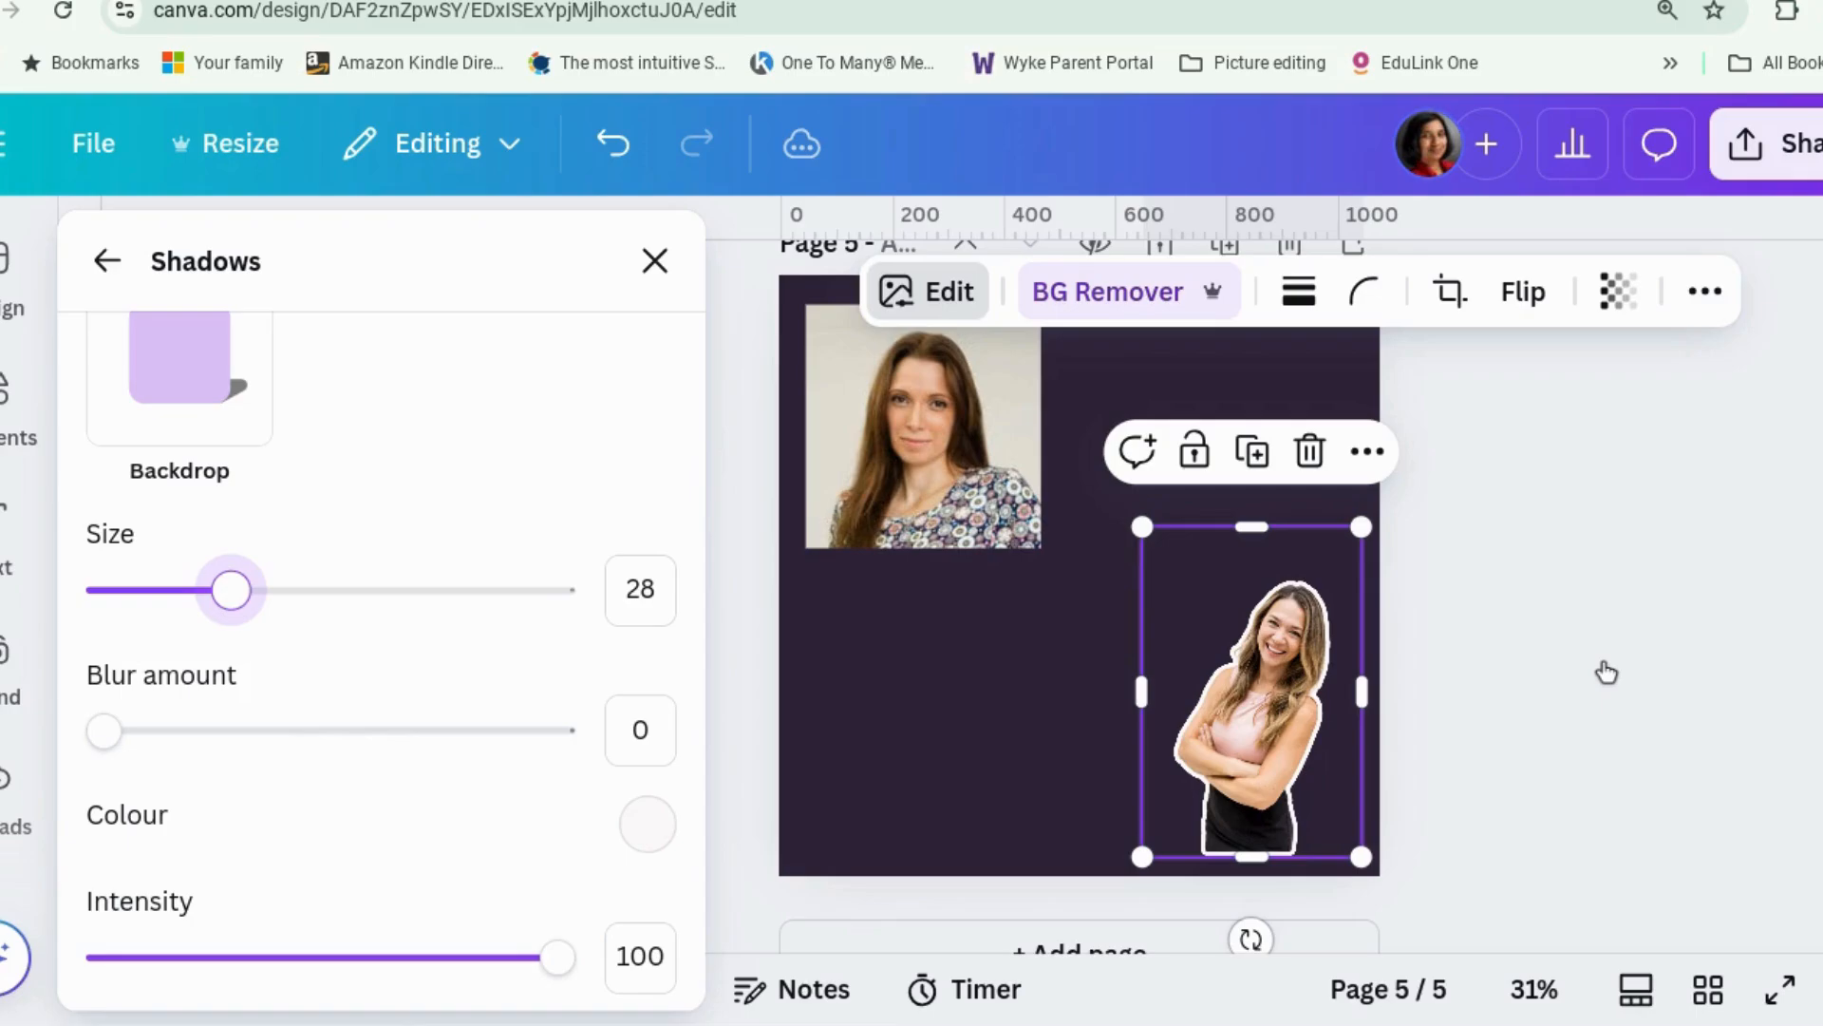
pyautogui.doubleClick(655, 261)
# Step: Copy the outlined cut-out's style and apply it to the photo of the woman in the floral blouse
pyautogui.click(1287, 659)
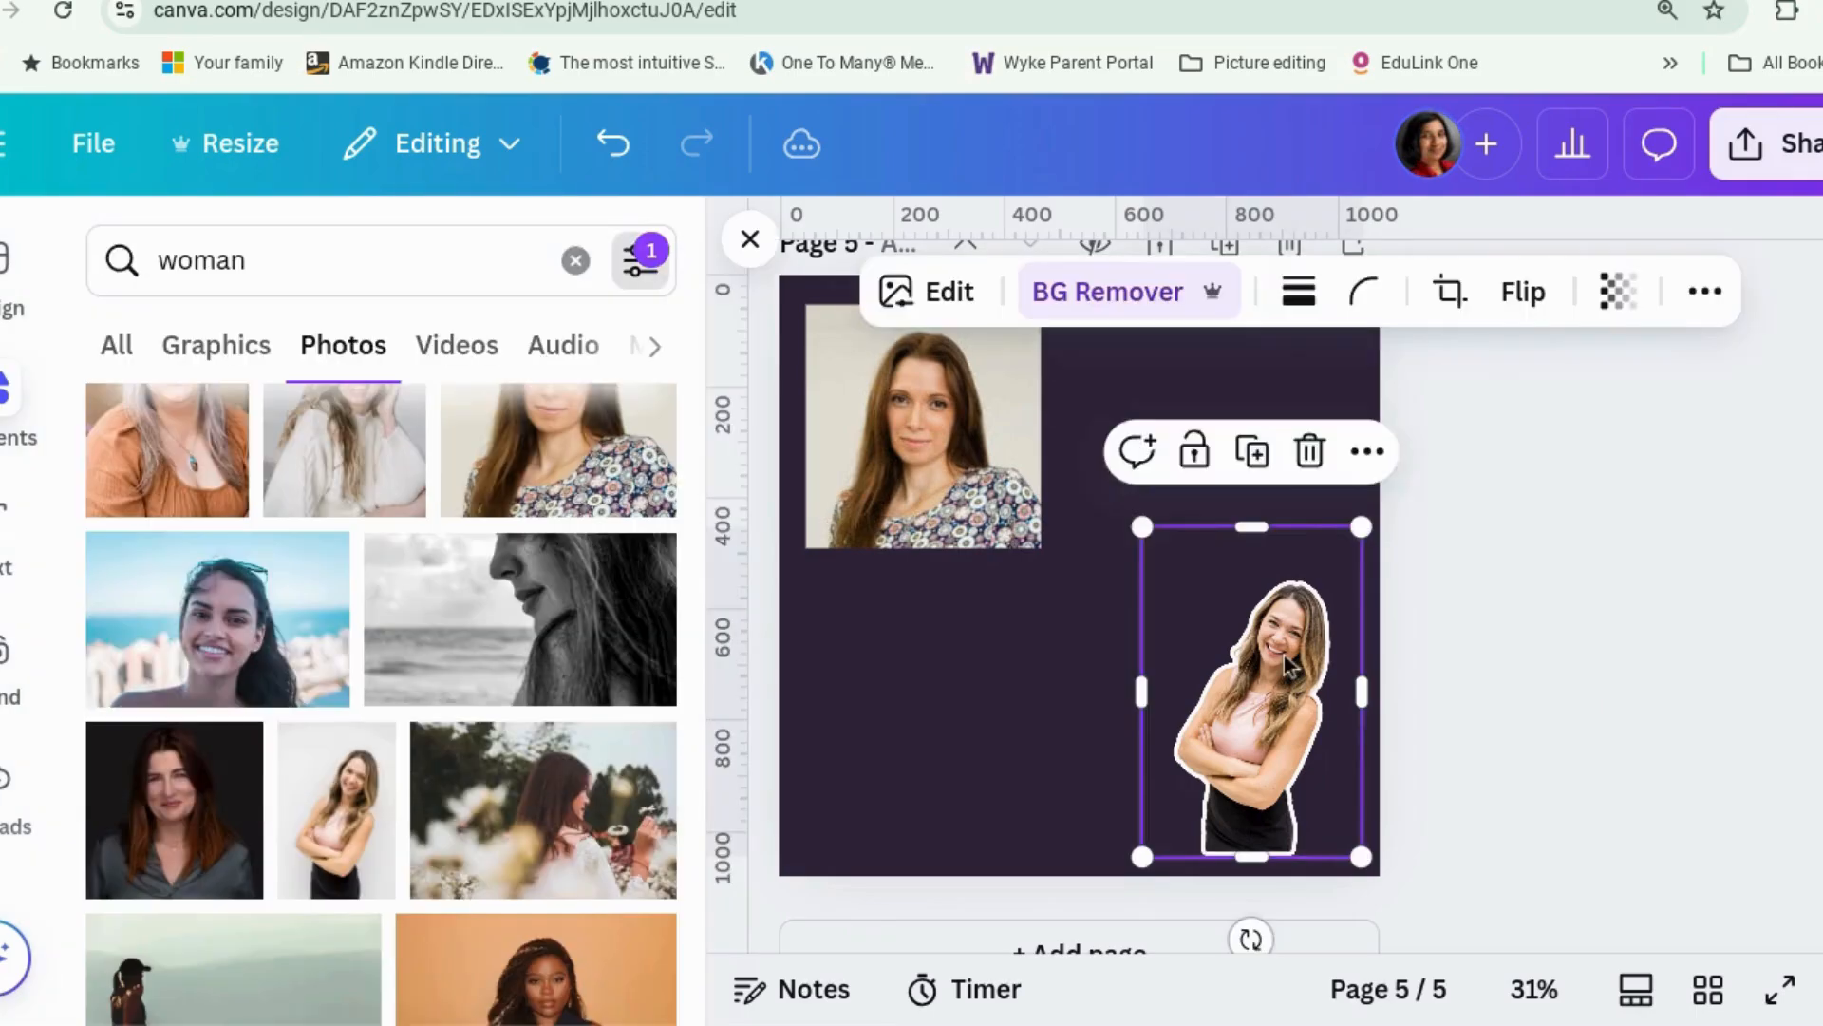
pyautogui.click(1704, 292)
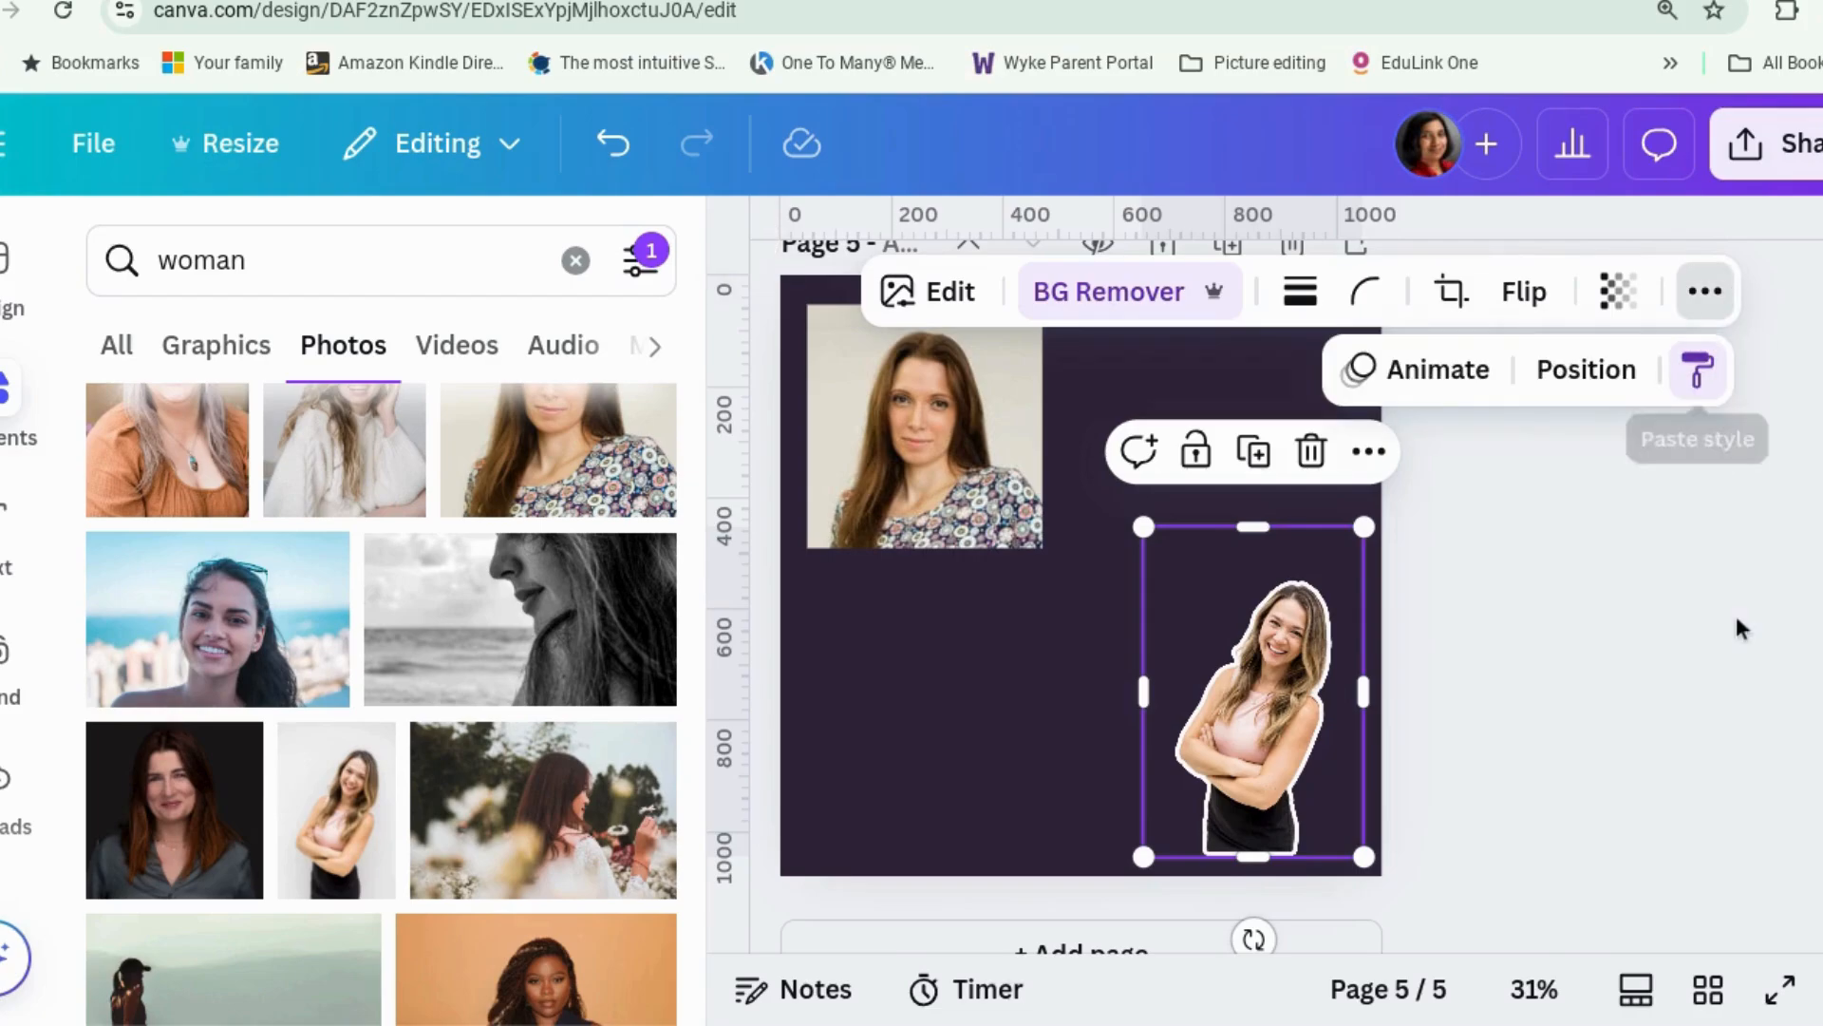
pyautogui.click(1718, 584)
pyautogui.click(1705, 292)
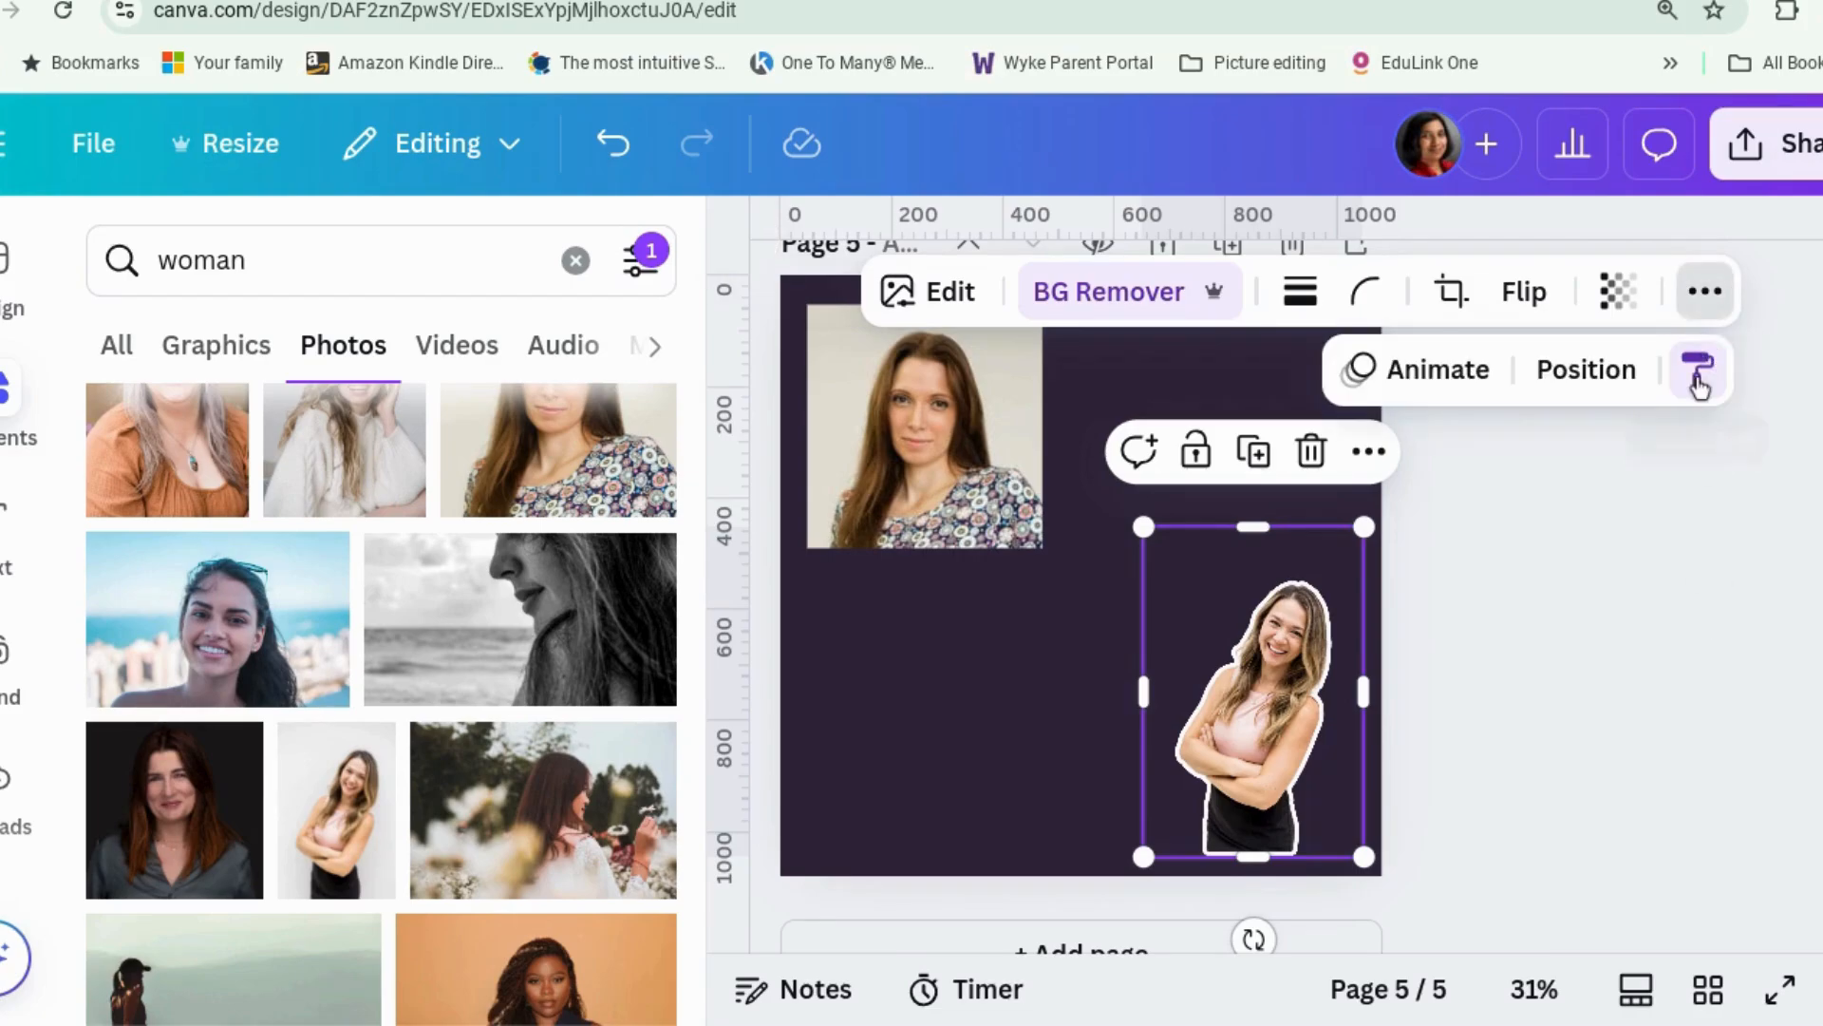
pyautogui.click(1696, 367)
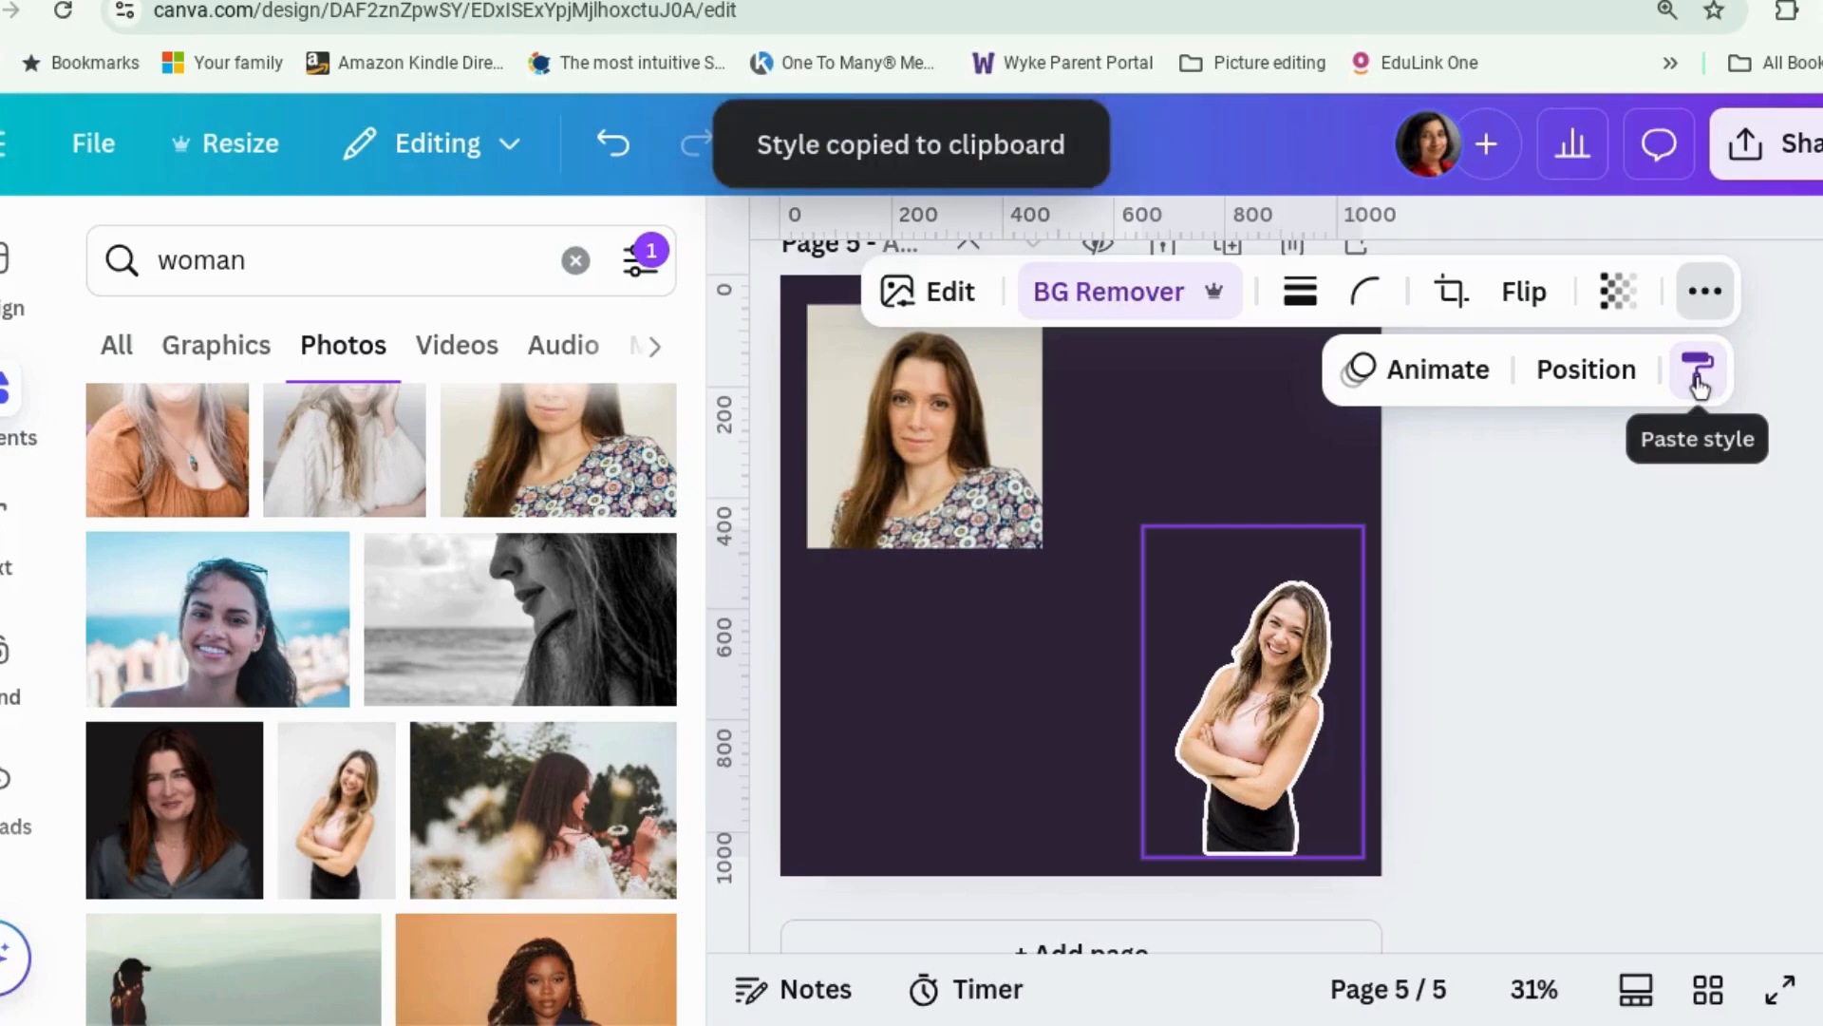
pyautogui.click(910, 443)
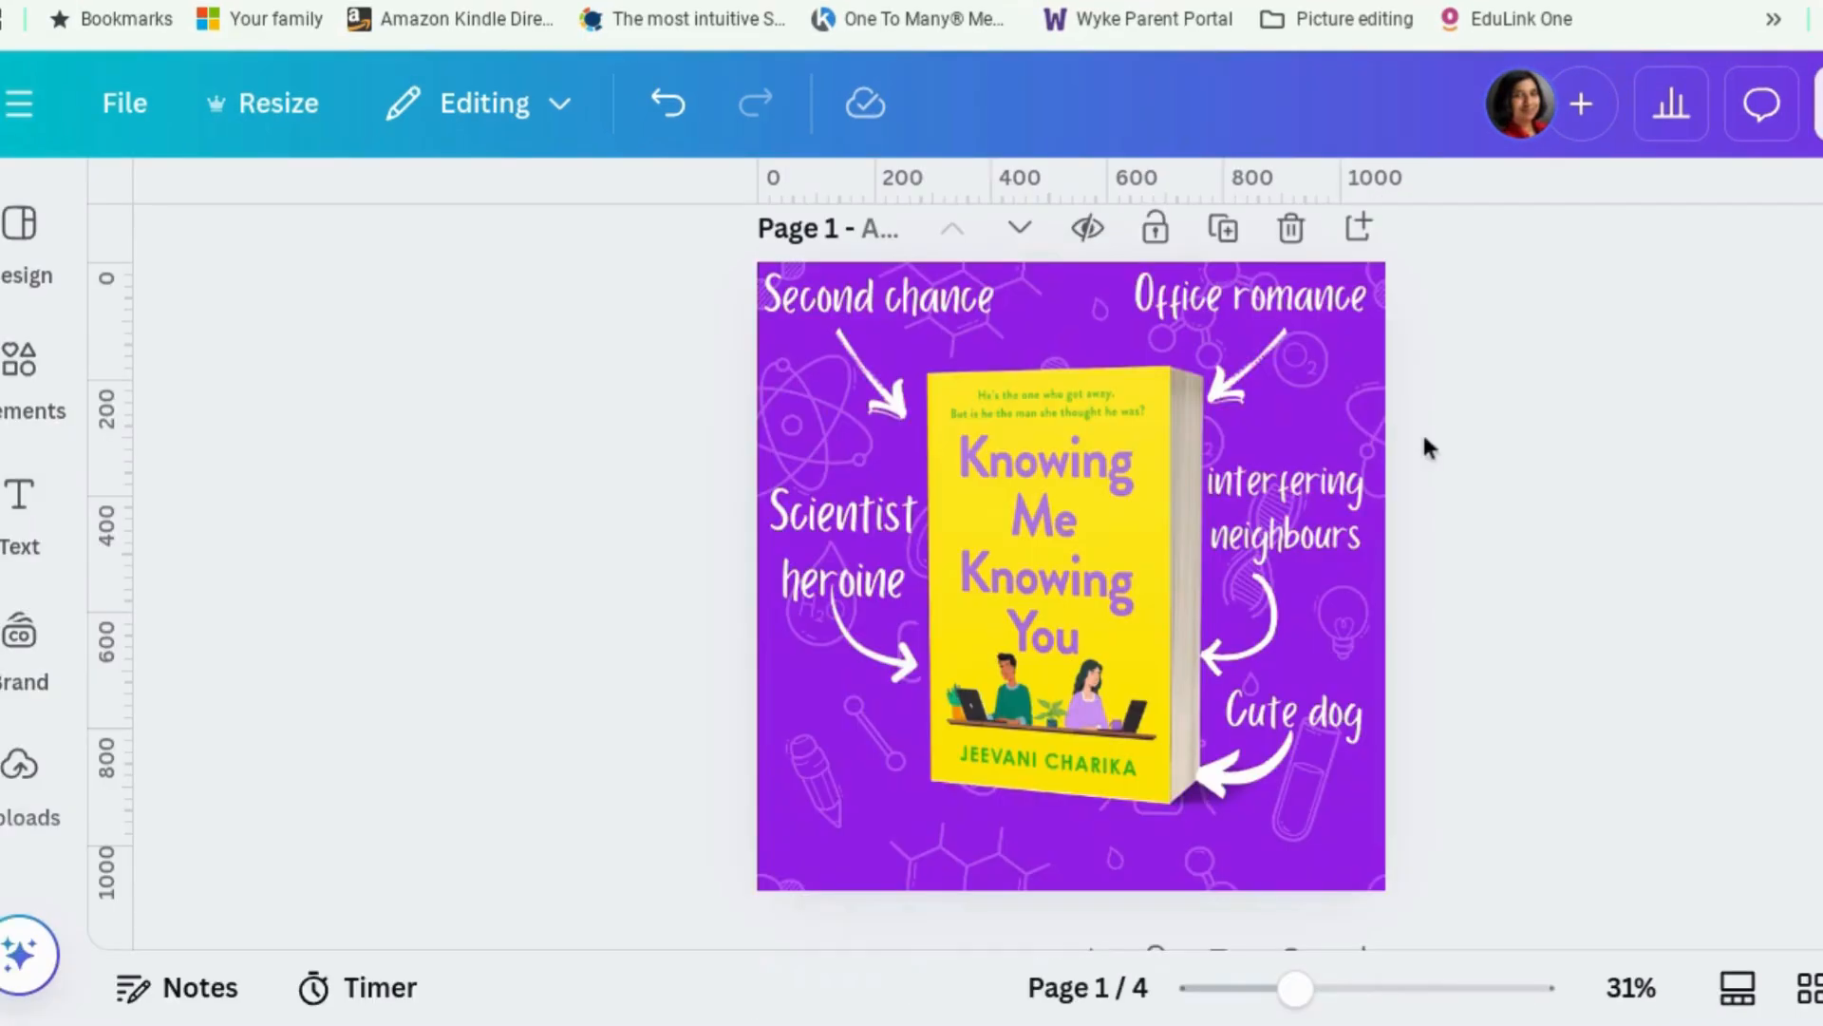
# Step: Review the trope graphics on pages 1 to 3
pyautogui.scroll(-10, 1423, 439)
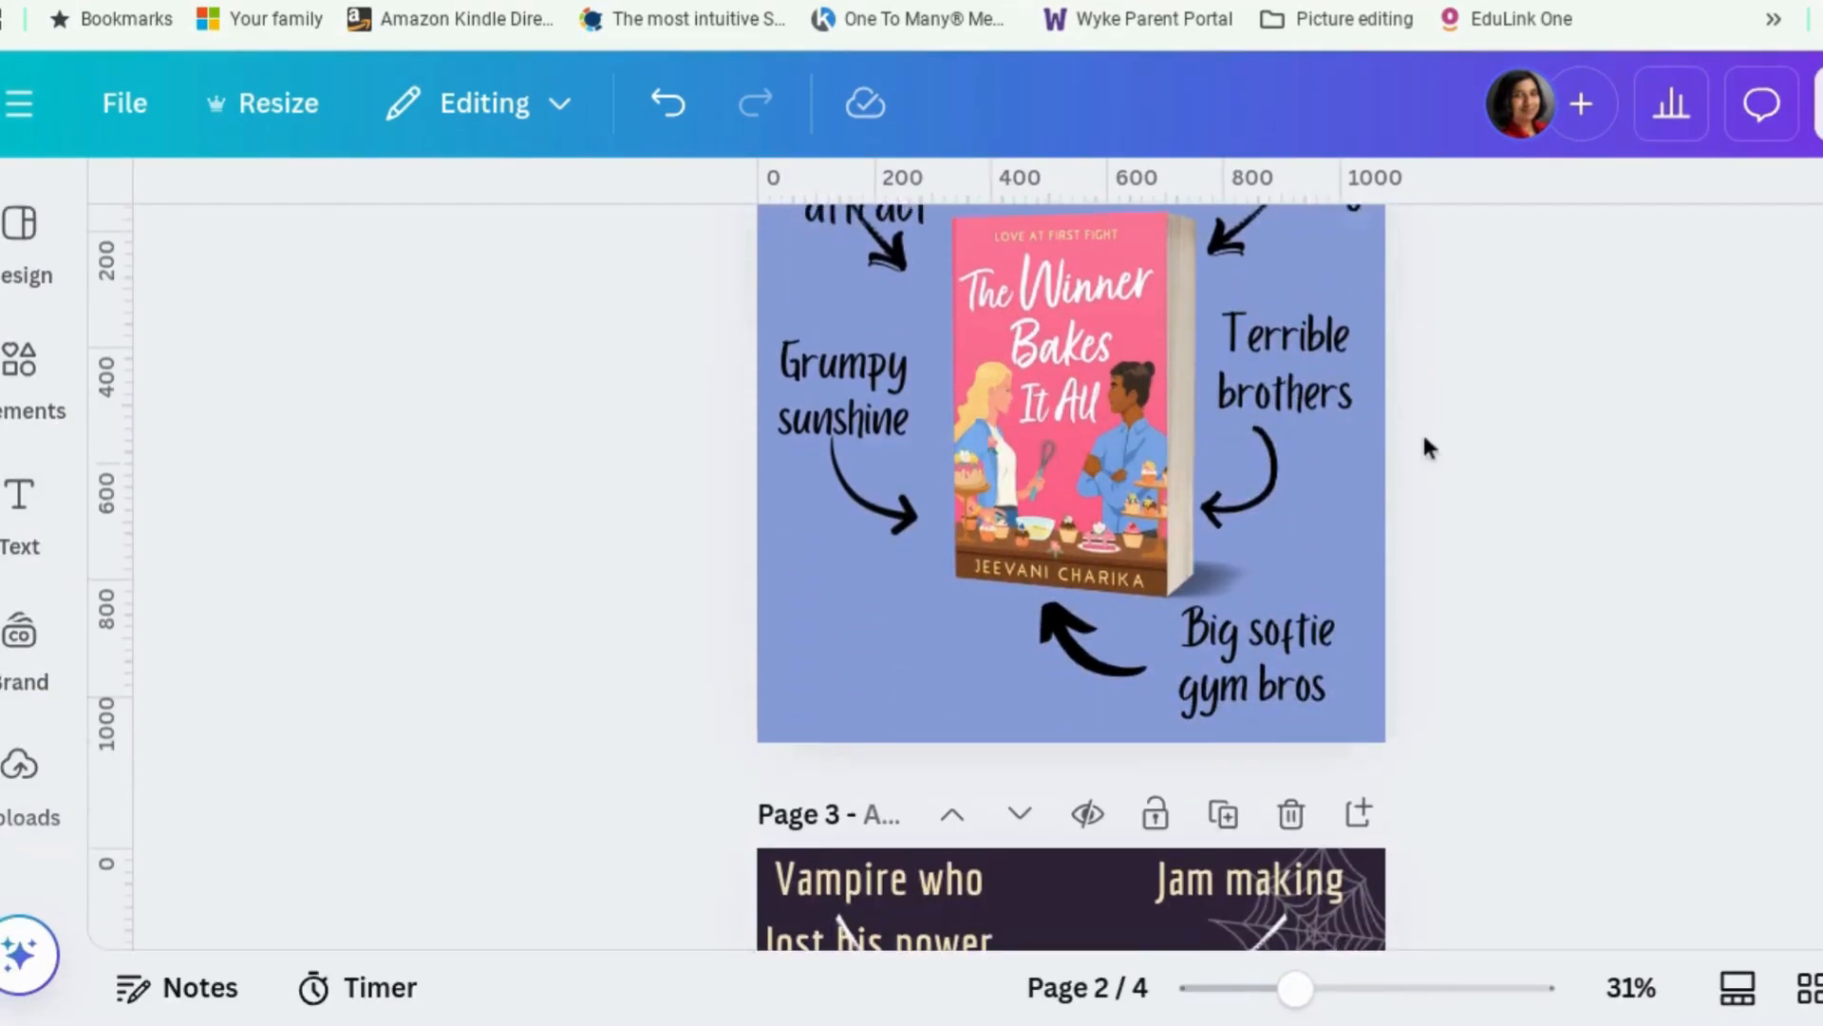
pyautogui.scroll(-1, 1424, 439)
pyautogui.scroll(-2, 1425, 439)
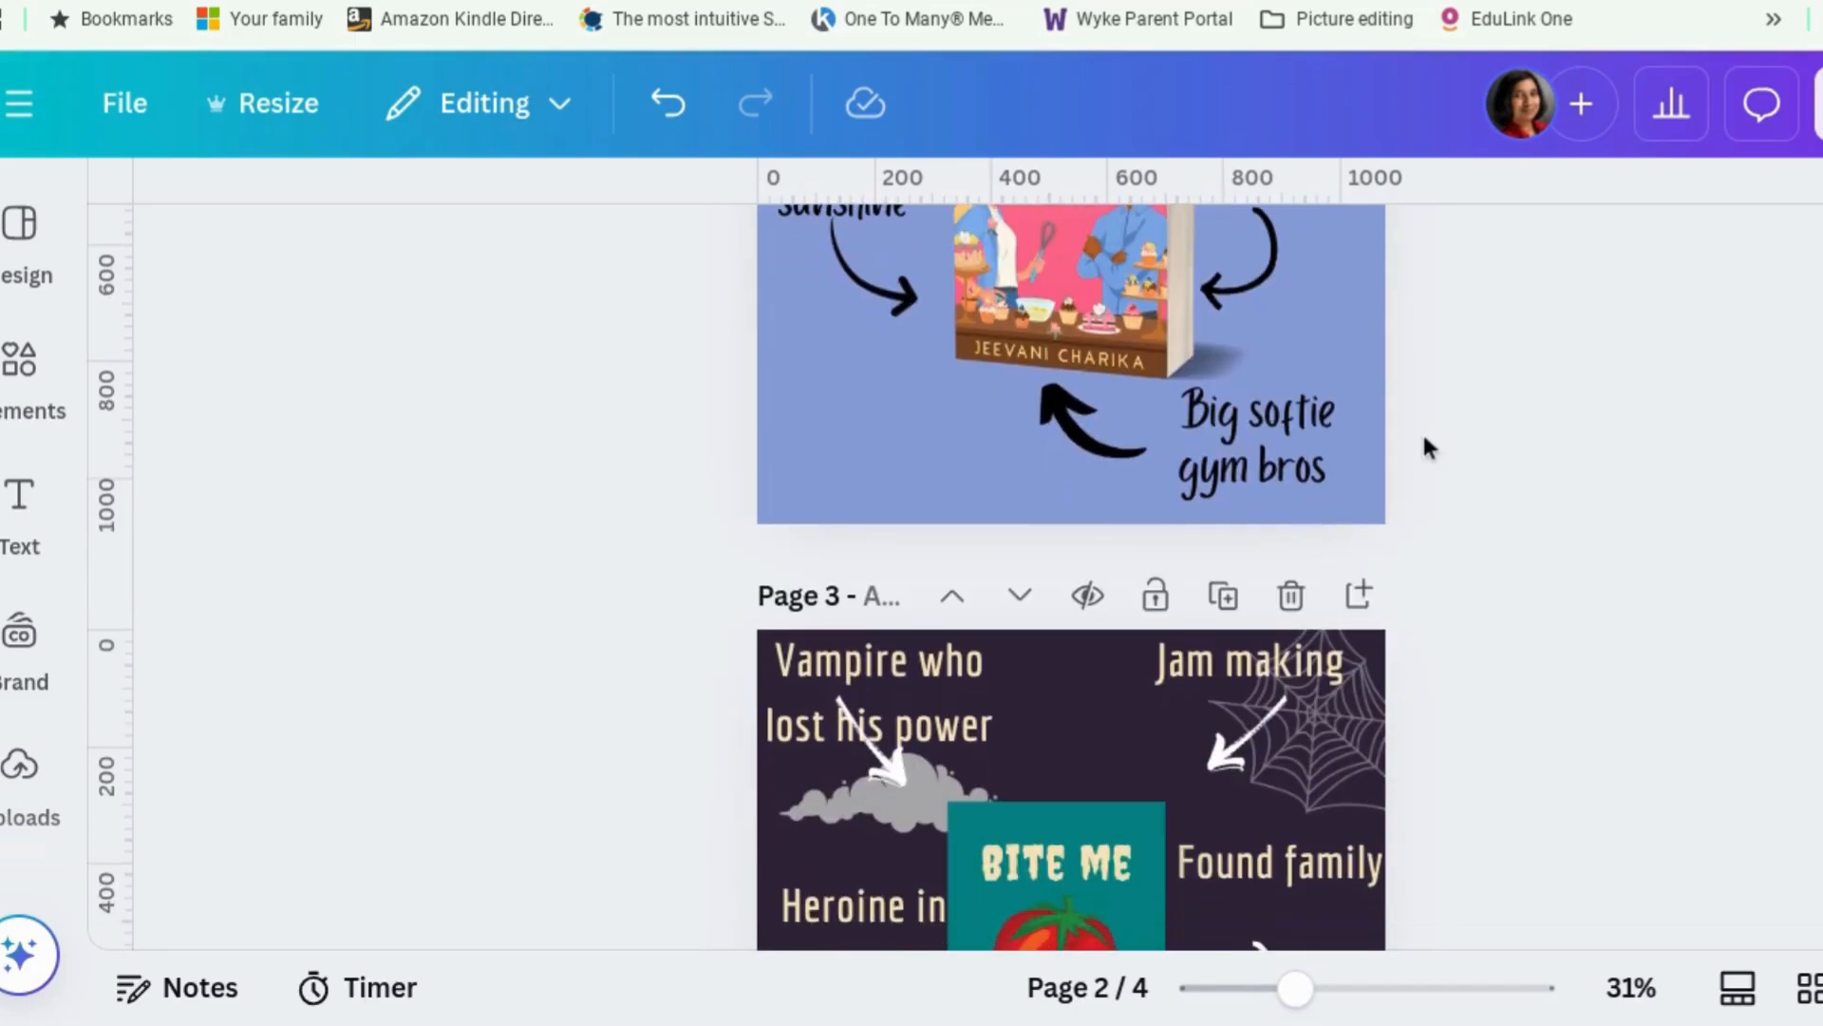
pyautogui.scroll(-7, 1424, 440)
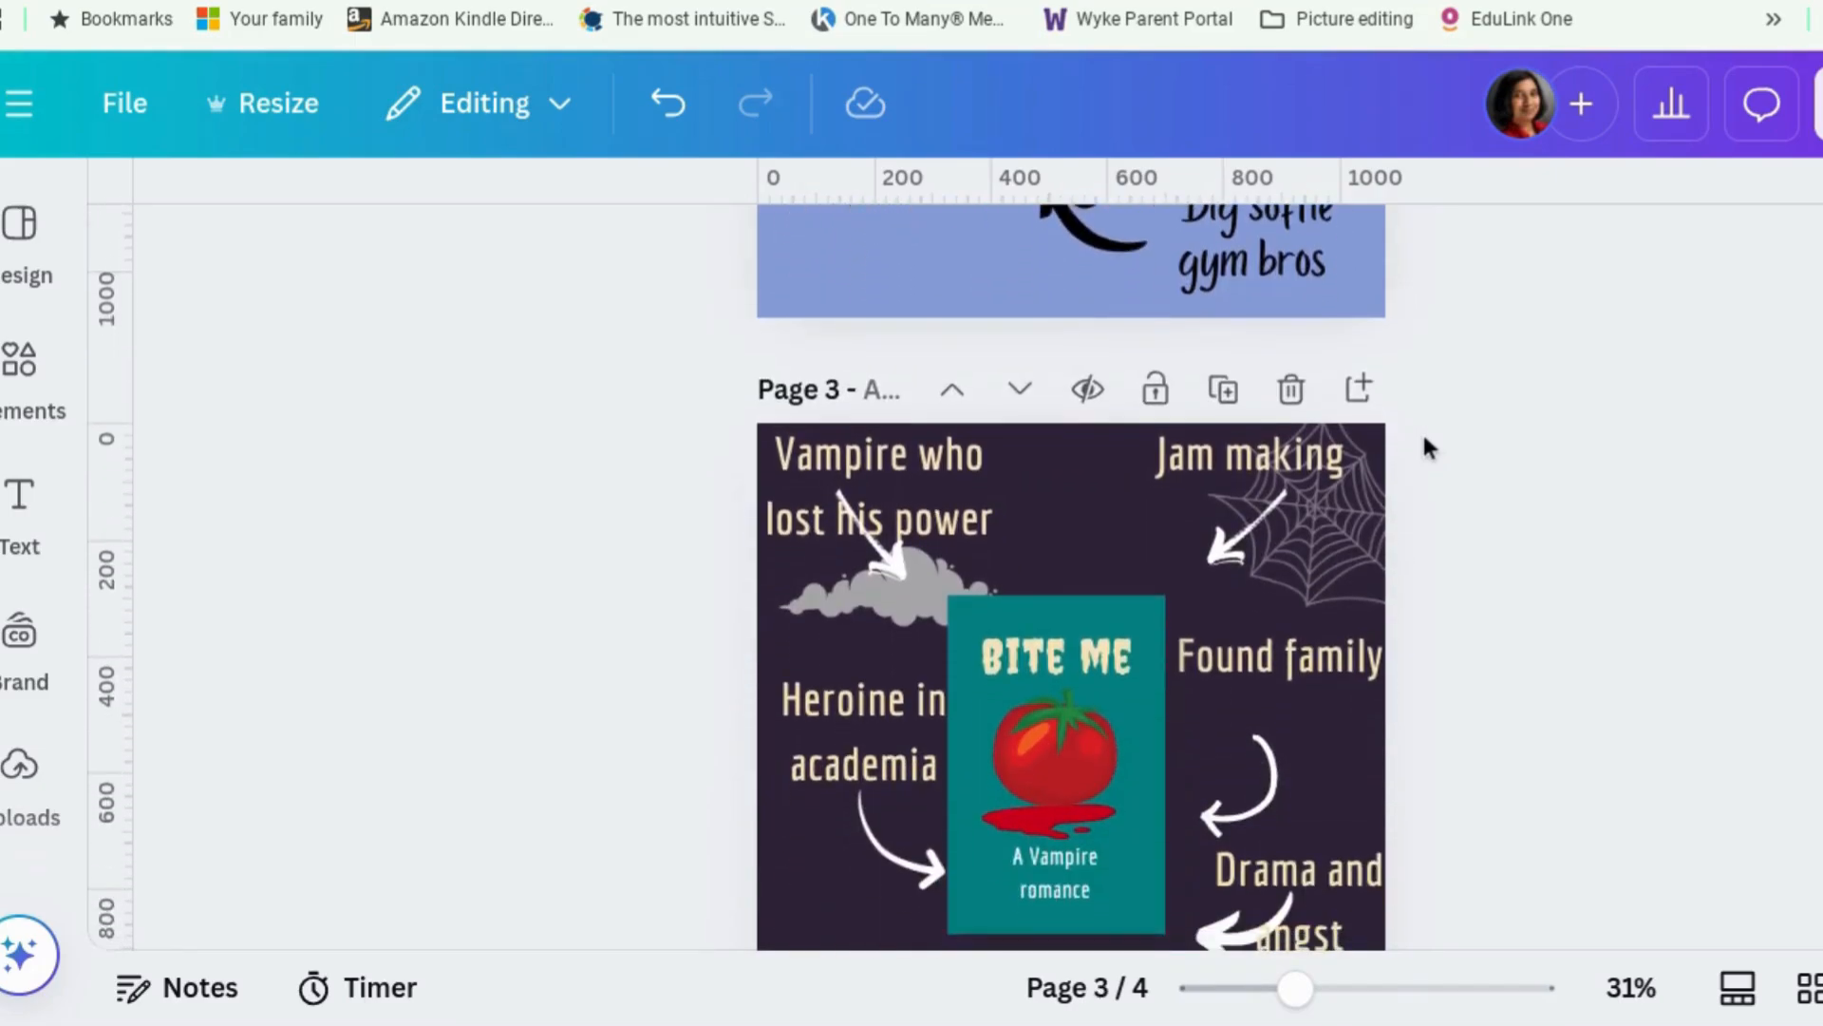